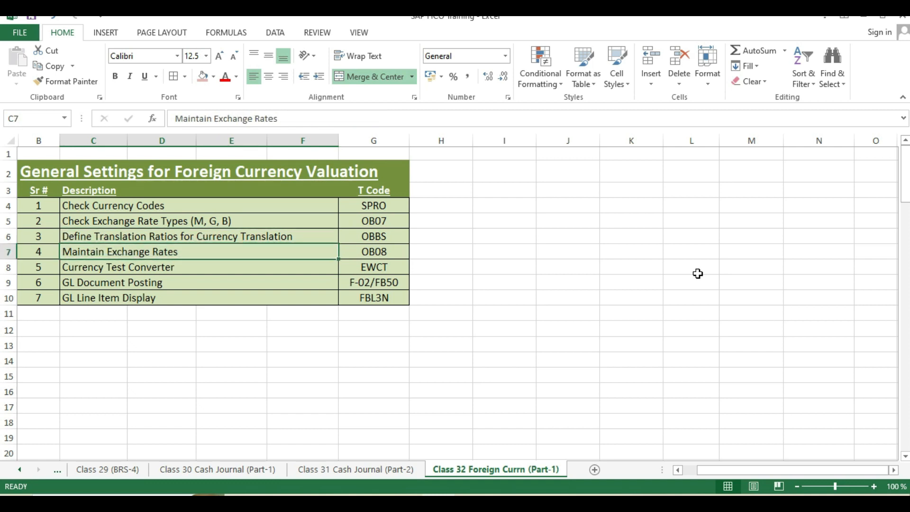
Review the entries in the General Settings for Foreign Currency Valuation list down to GL Document Posting.
{"action": "key", "text": "Down"}
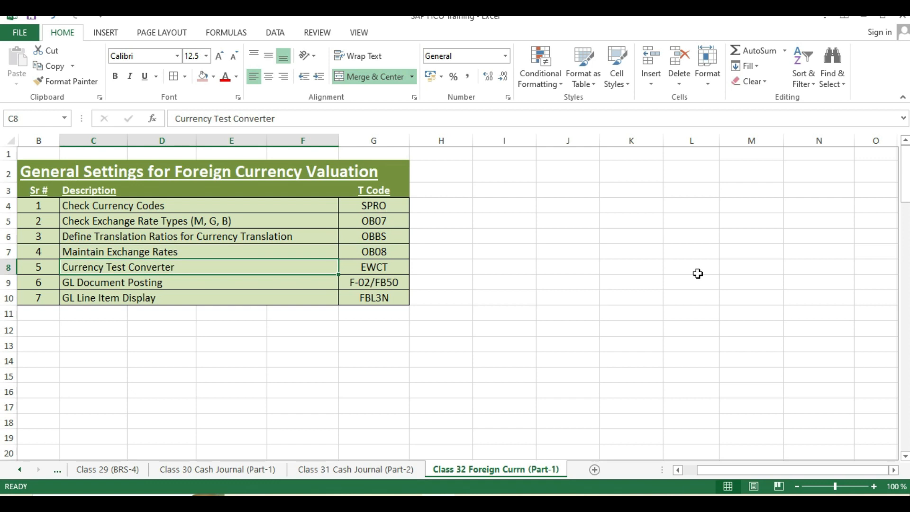
{"action": "key", "text": "Down"}
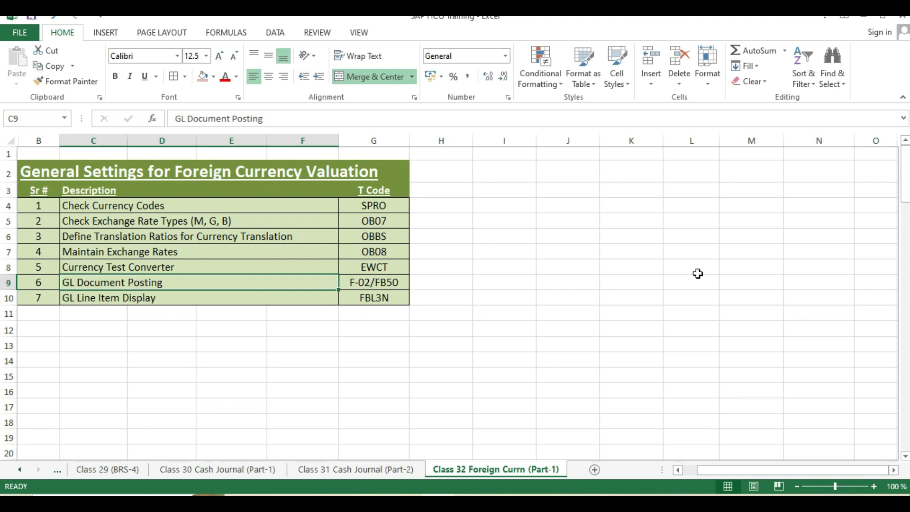
{"action": "key", "text": "Up"}
{"action": "key", "text": "Up"}
{"action": "key", "text": "Up"}
{"action": "key", "text": "Up"}
{"action": "key", "text": "Up"}
Enter the note "Company Code Currency = Local Currency = PKR" in cell I4.
{"action": "key", "text": "Right"}
{"action": "key", "text": "Right"}
{"action": "key", "text": "Right"}
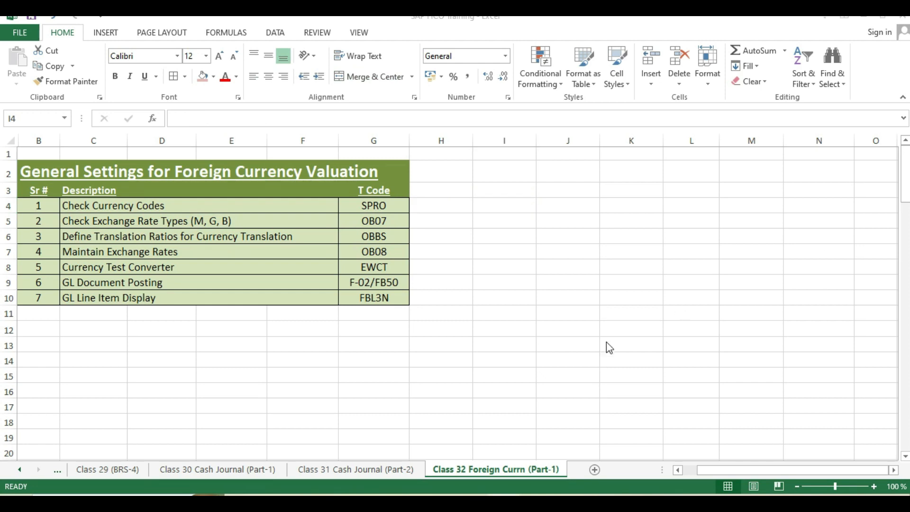
{"action": "left_click", "coordinate": [517, 206]}
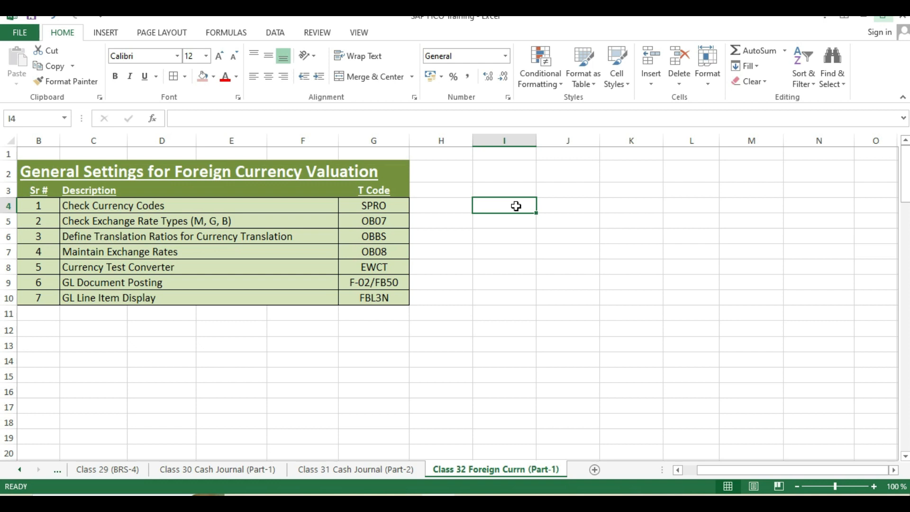
{"action": "type", "text": "Com"}
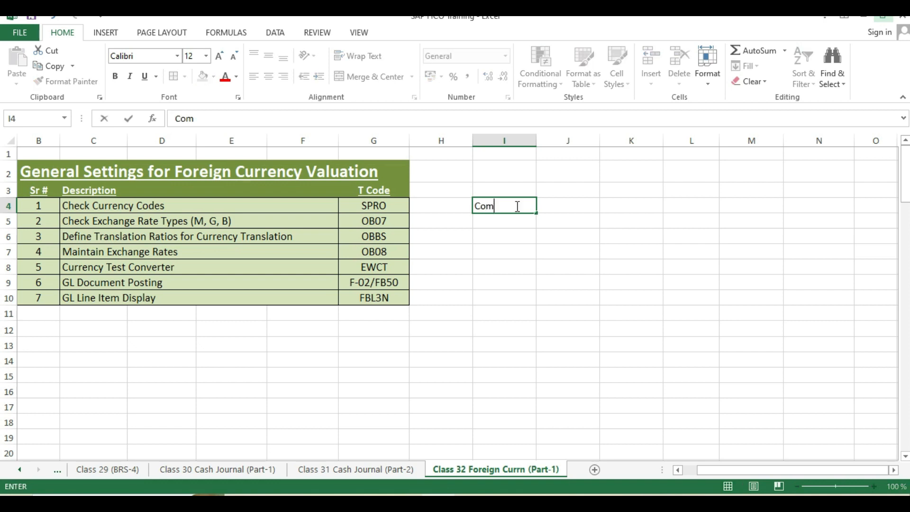
{"action": "type", "text": "pany Code Curre"}
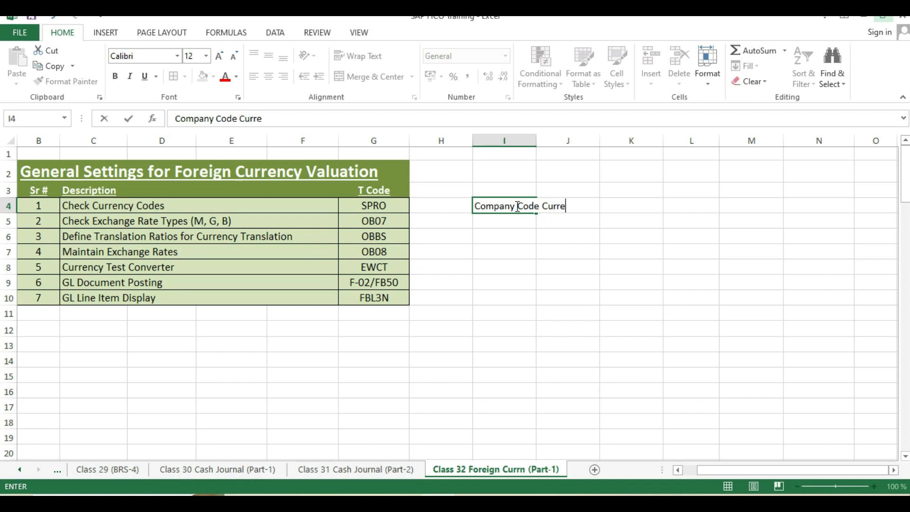
{"action": "type", "text": "ncy = Local Currency = PKR"}
{"action": "key", "text": "ctrl+Return"}
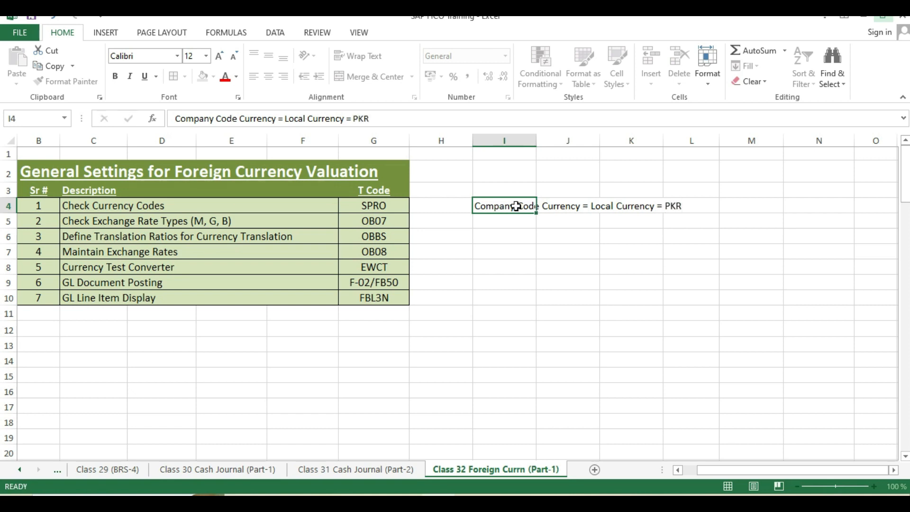
Enter the note "Transaction Currency = Foreign Currency = USD" in cell I5.
{"action": "key", "text": "Return"}
{"action": "type", "text": "Transacton"}
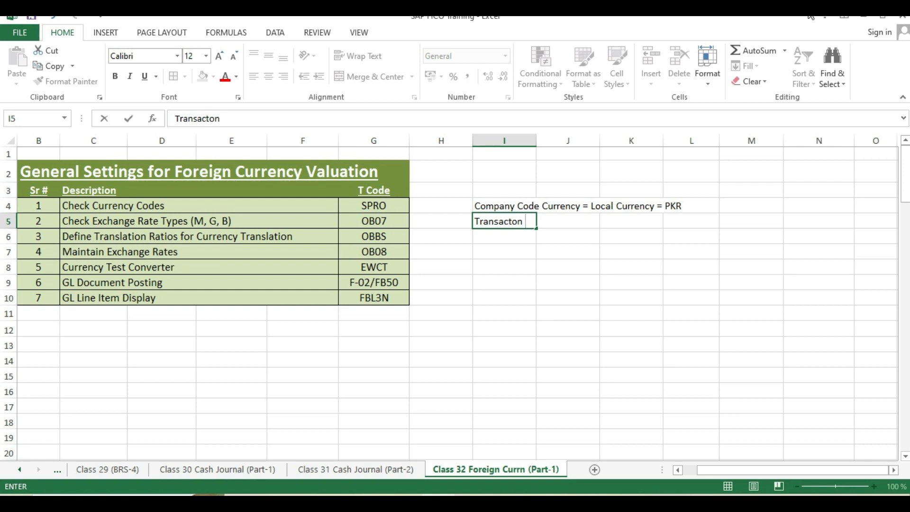
{"action": "key", "text": "BackSpace"}
{"action": "key", "text": "BackSpace"}
{"action": "key", "text": "BackSpace"}
{"action": "key", "text": "BackSpace"}
{"action": "type", "text": "tion Currency"}
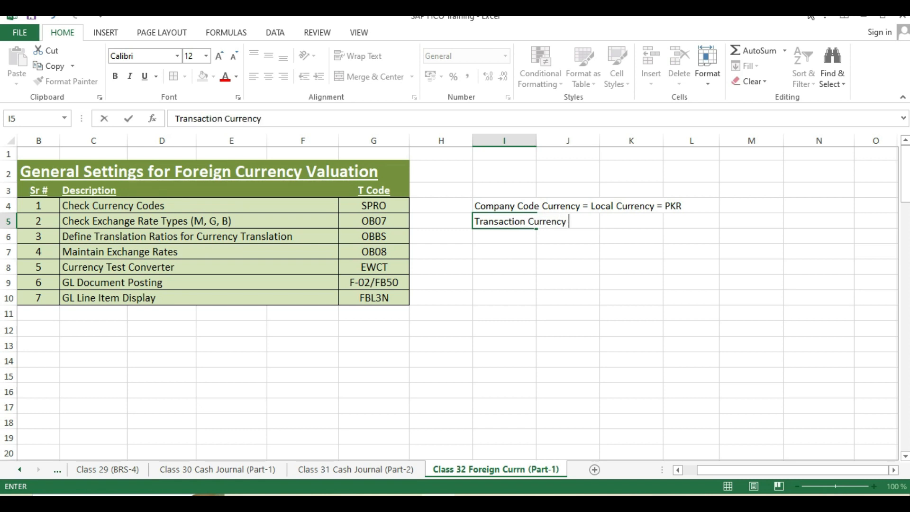
{"action": "type", "text": " ="}
{"action": "type", "text": " Foreign C"}
{"action": "type", "text": "urrency "}
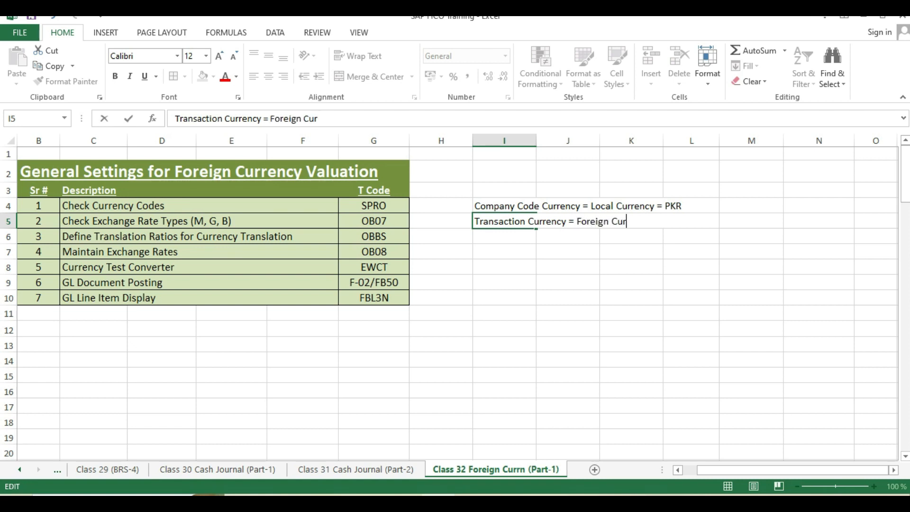
{"action": "type", "text": "= USD"}
{"action": "key", "text": "Return"}
Examine the first entries of the settings list again, from Check Currency Codes to Maintain Exchange Rates.
{"action": "left_click", "coordinate": [537, 206]}
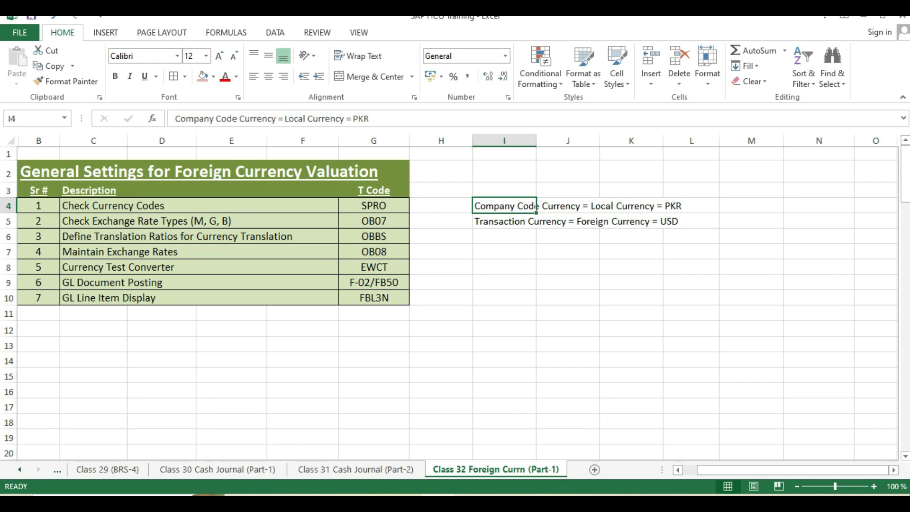
{"action": "key", "text": "Left"}
{"action": "key", "text": "Left"}
{"action": "key", "text": "Left"}
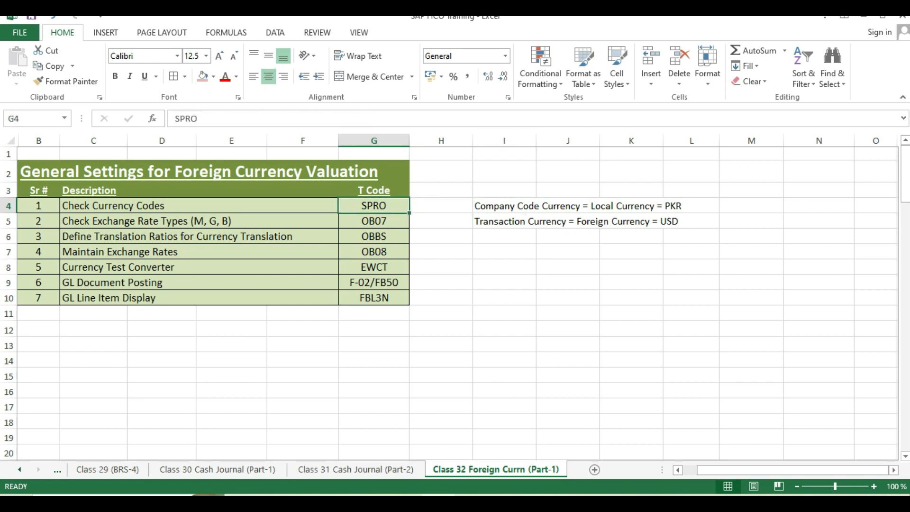
{"action": "key", "text": "Left"}
{"action": "key", "text": "Right"}
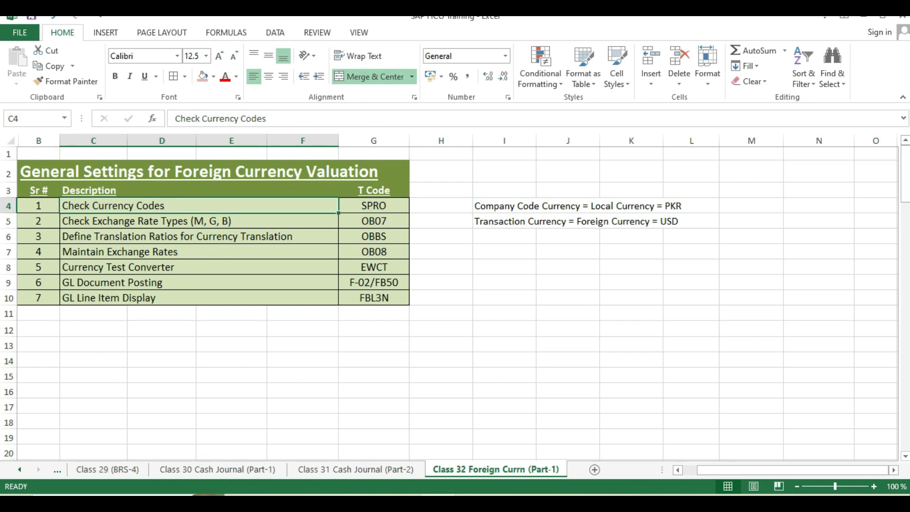
{"action": "key", "text": "Down"}
{"action": "key", "text": "Down"}
{"action": "key", "text": "Down"}
{"action": "key", "text": "Up"}
{"action": "key", "text": "Up"}
{"action": "key", "text": "Up"}
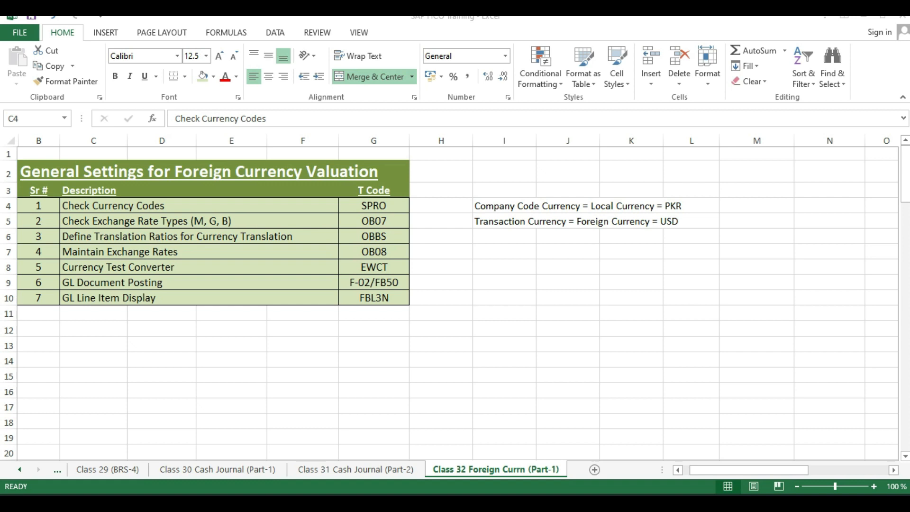
{"action": "left_click", "coordinate": [199, 221]}
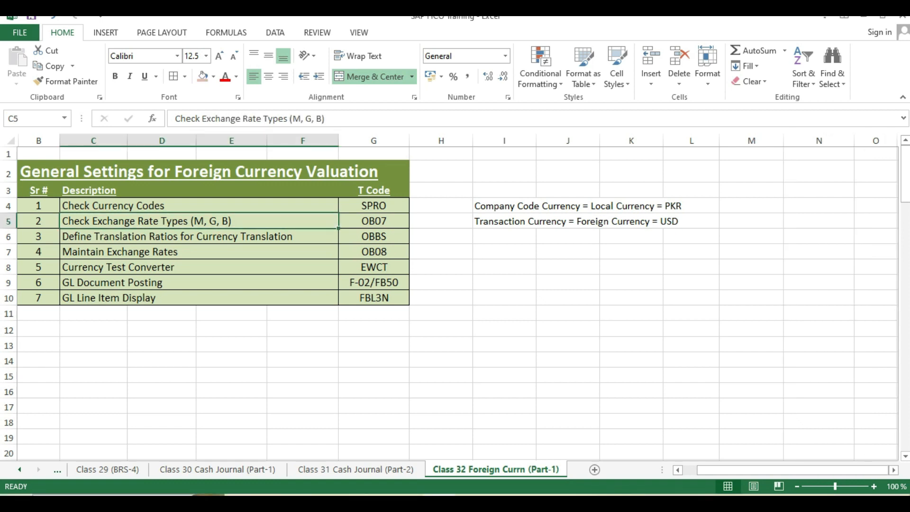
Start a numbered section below the settings table with 1 in B12 and the heading "Exchange Rate Types" in C12.
{"action": "left_click", "coordinate": [88, 332]}
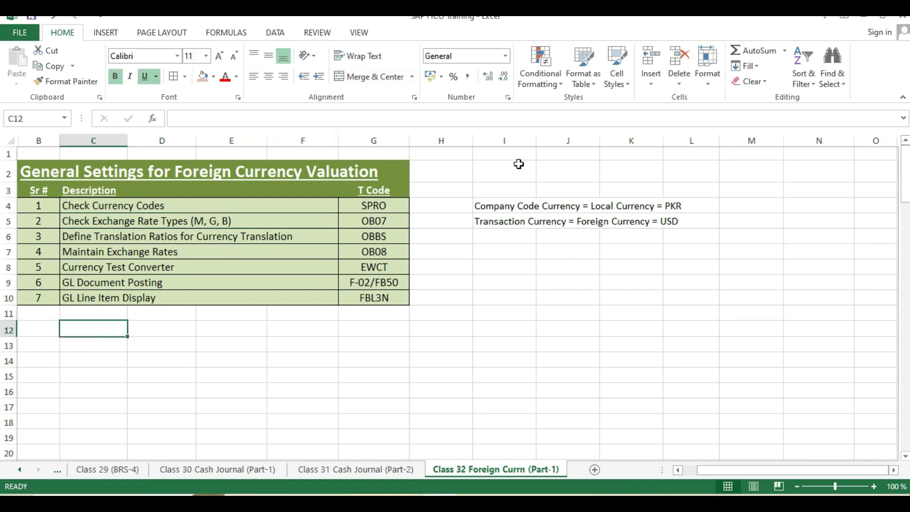
{"action": "key", "text": "Left"}
{"action": "type", "text": "1"}
{"action": "key", "text": "Tab"}
{"action": "type", "text": "E"}
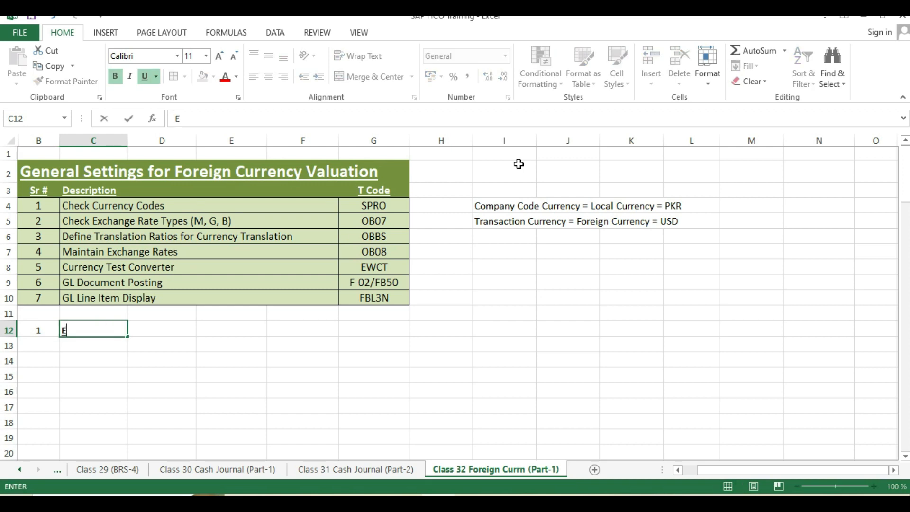
{"action": "type", "text": "xchaf"}
{"action": "key", "text": "BackSpace"}
{"action": "key", "text": "BackSpace"}
{"action": "key", "text": "BackSpace"}
{"action": "type", "text": "hange Rate "}
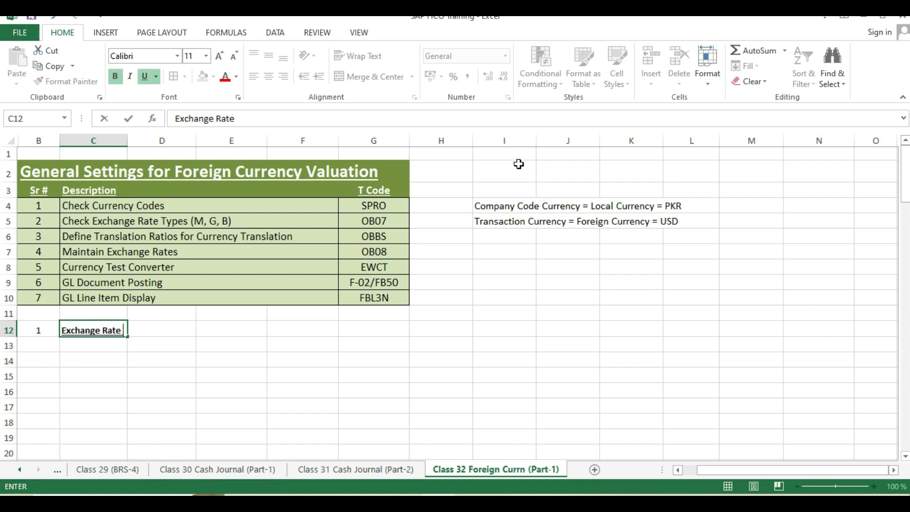
{"action": "type", "text": "Types"}
{"action": "key", "text": "Return"}
{"action": "key", "text": "Up"}
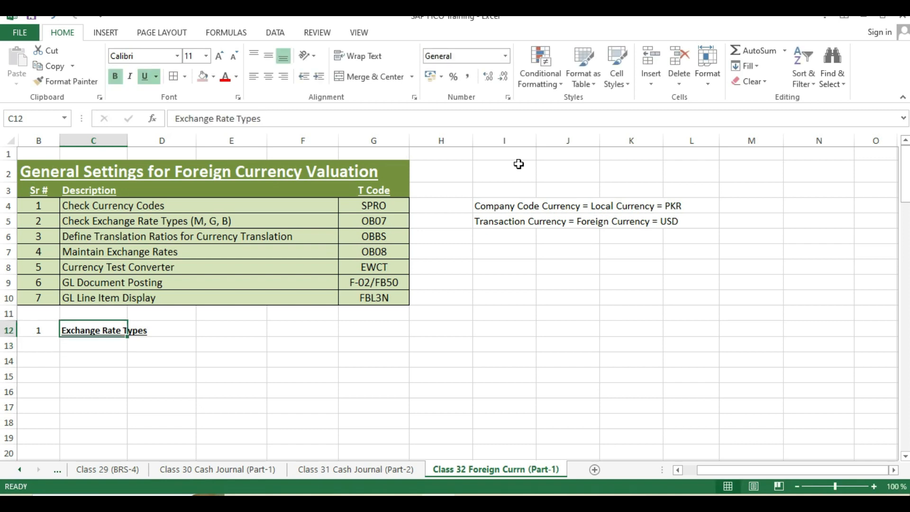
List the exchange rate type codes G, B and M in cells E13 to E15.
{"action": "key", "text": "Down"}
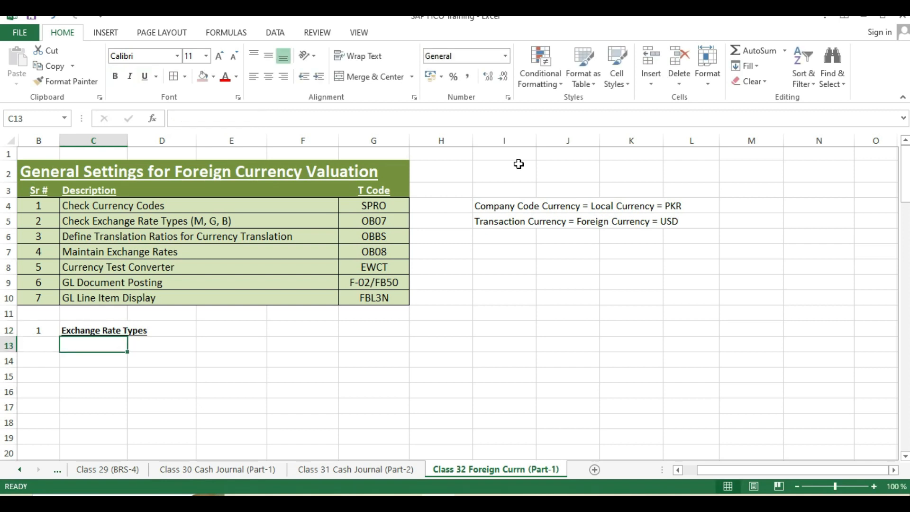
{"action": "key", "text": "Right"}
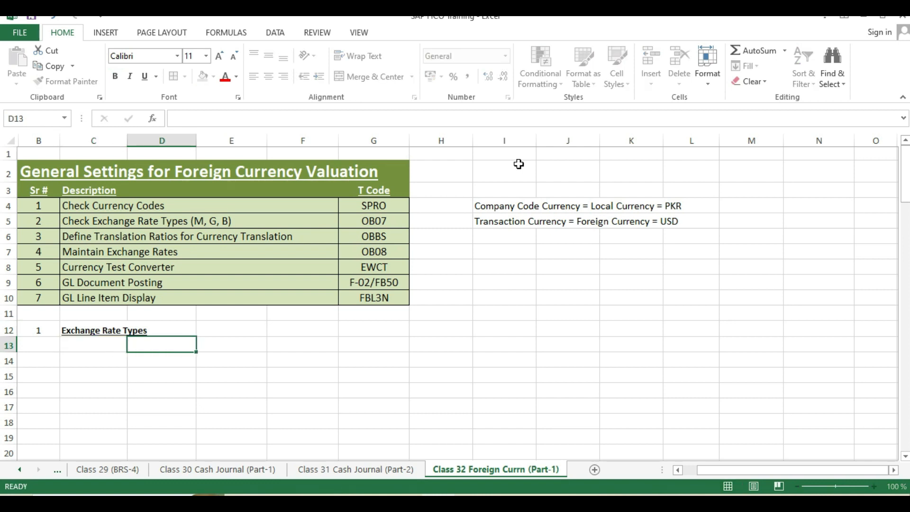
{"action": "key", "text": "Right"}
{"action": "key", "text": "F2"}
{"action": "type", "text": "G"}
{"action": "key", "text": "Return"}
{"action": "type", "text": "B"}
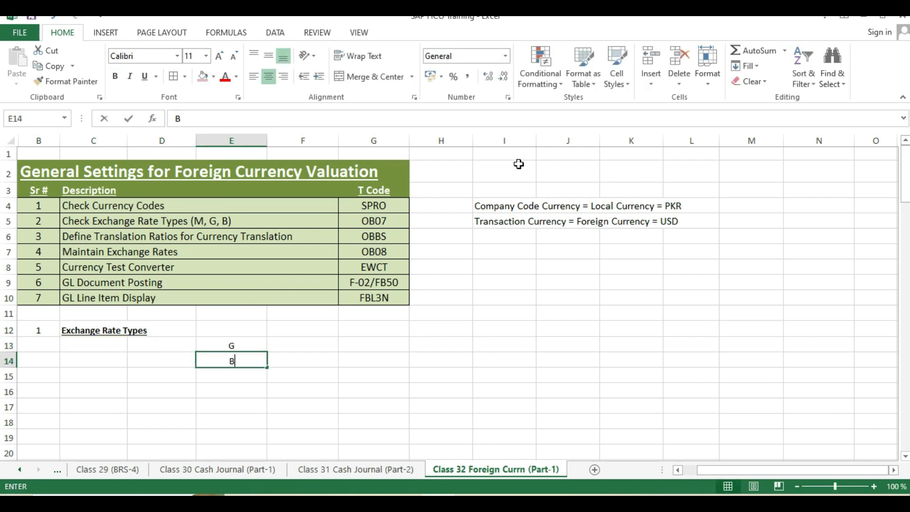
{"action": "key", "text": "Return"}
{"action": "type", "text": "M"}
Describe rate type G as "Bank Buying Rate (Export)" in cell C13.
{"action": "key", "text": "Left"}
{"action": "key", "text": "Left"}
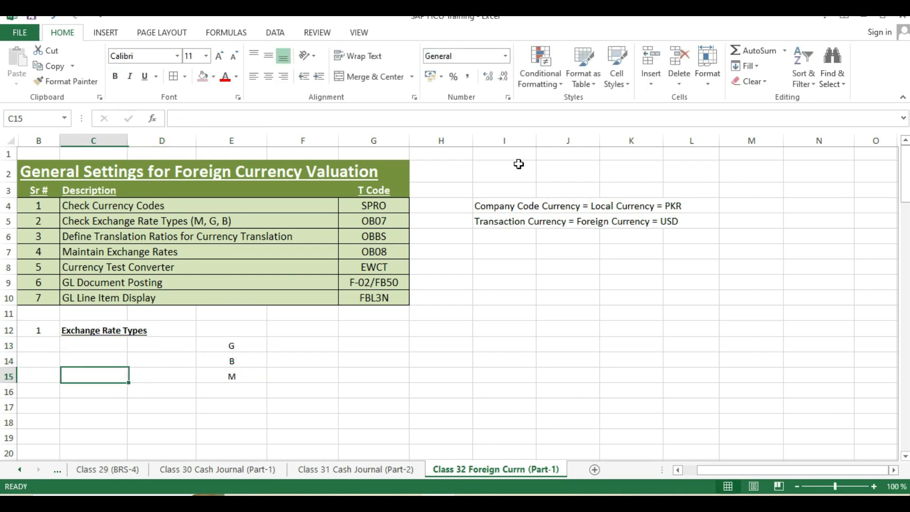
{"action": "key", "text": "Up"}
{"action": "key", "text": "Up"}
{"action": "left_click", "coordinate": [113, 346]}
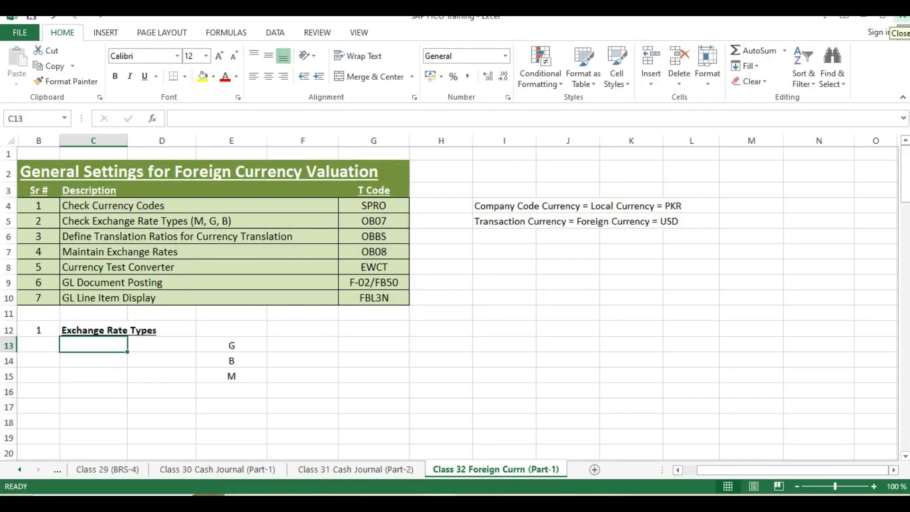
{"action": "type", "text": "b"}
{"action": "key", "text": "BackSpace"}
{"action": "type", "text": "Bank Buyine"}
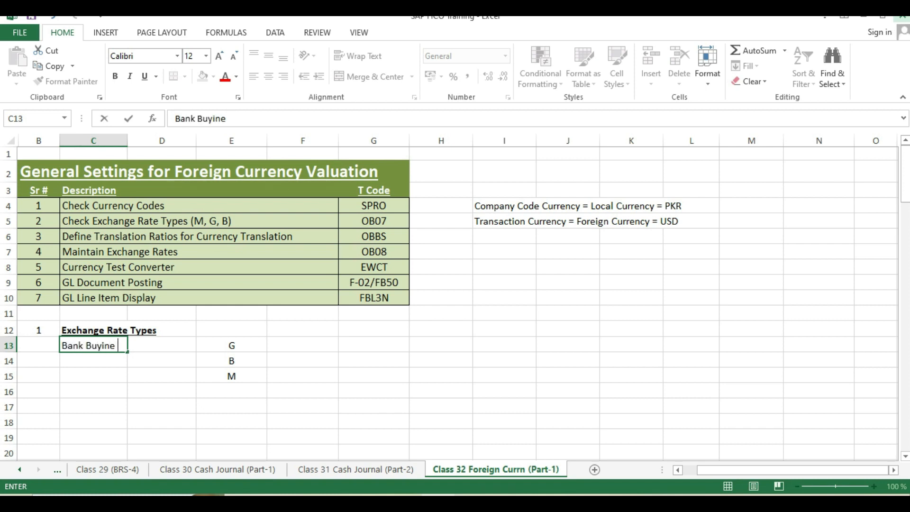
{"action": "key", "text": "BackSpace"}
{"action": "type", "text": "g Rate (Export"}
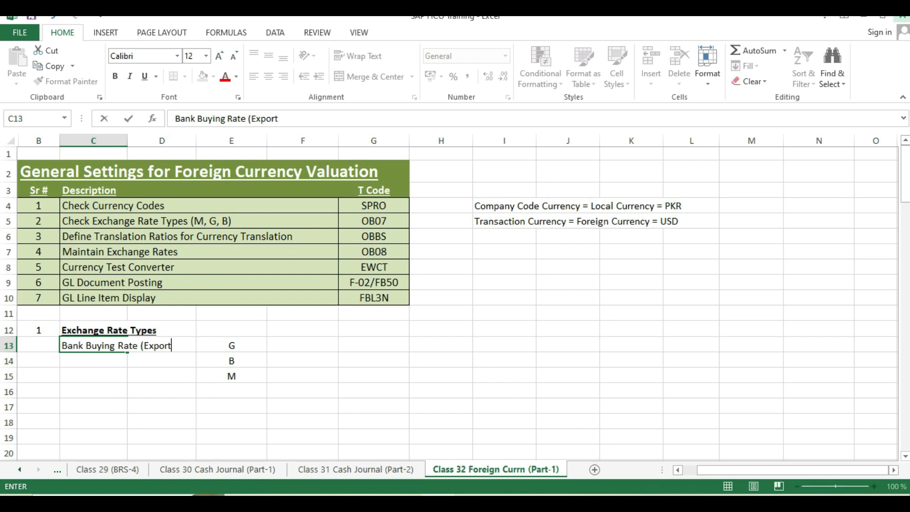
{"action": "type", "text": ")"}
{"action": "key", "text": "Return"}
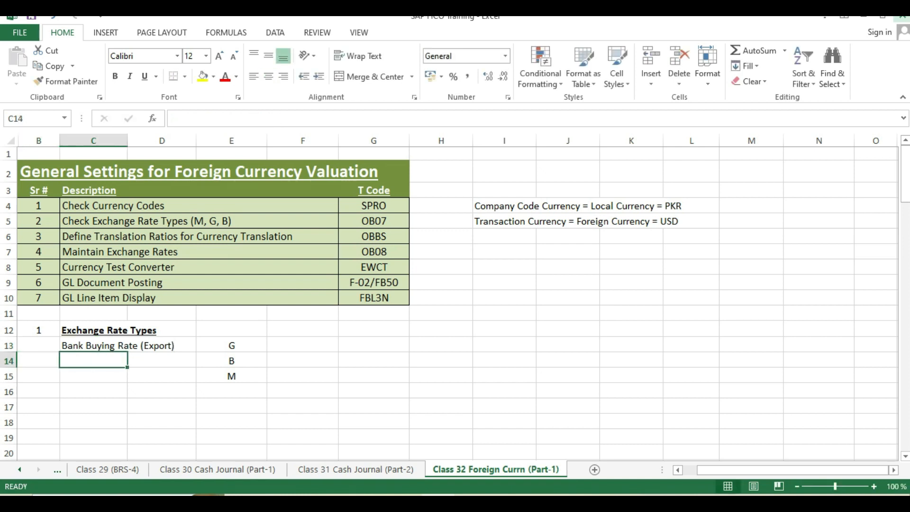
Enter "Bank Selling Rate (Import)" in C14 for type B and "Average Rate" in C15 for type M.
{"action": "type", "text": "Bank Selling Rate"}
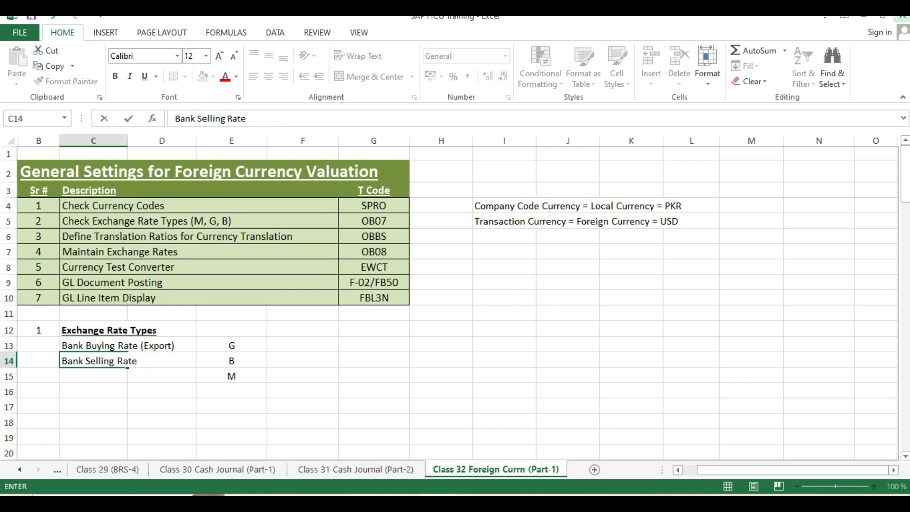
{"action": "type", "text": " (Import)"}
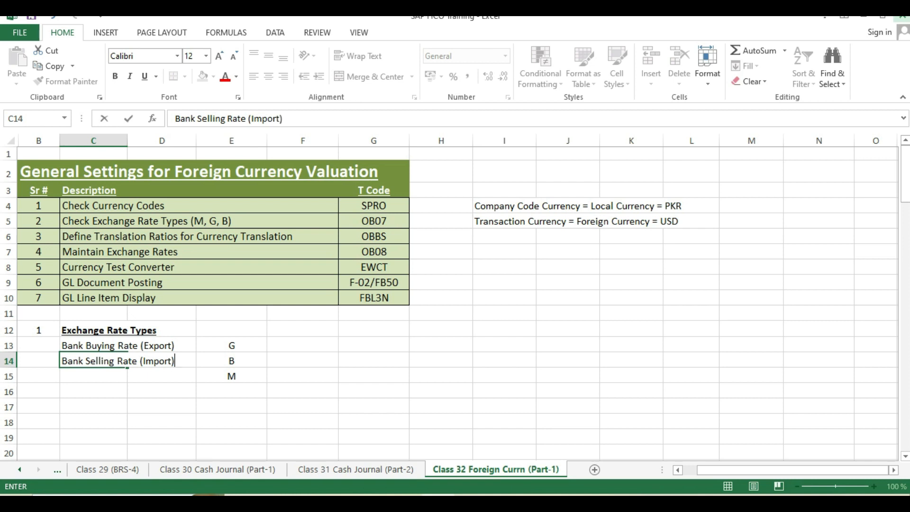
{"action": "key", "text": "Return"}
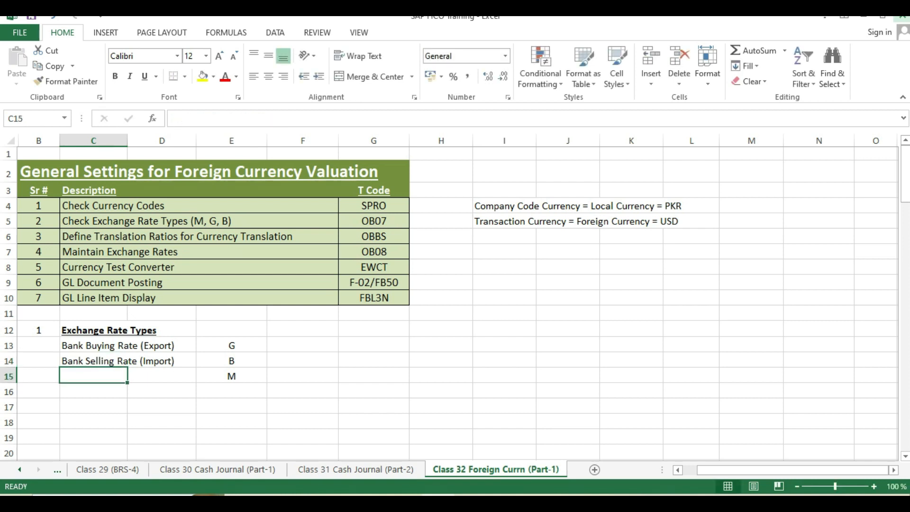
{"action": "type", "text": "Average "}
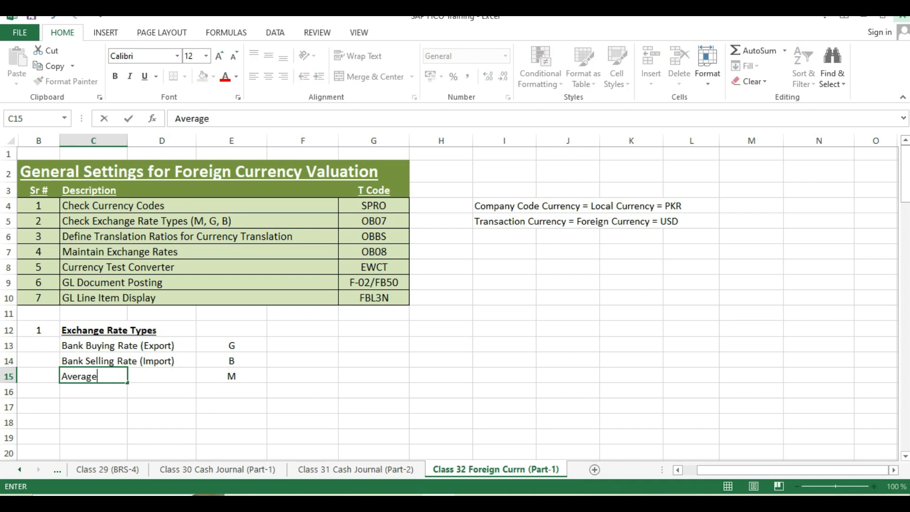
{"action": "type", "text": "Rate"}
{"action": "key", "text": "Return"}
{"action": "left_click", "coordinate": [94, 376]}
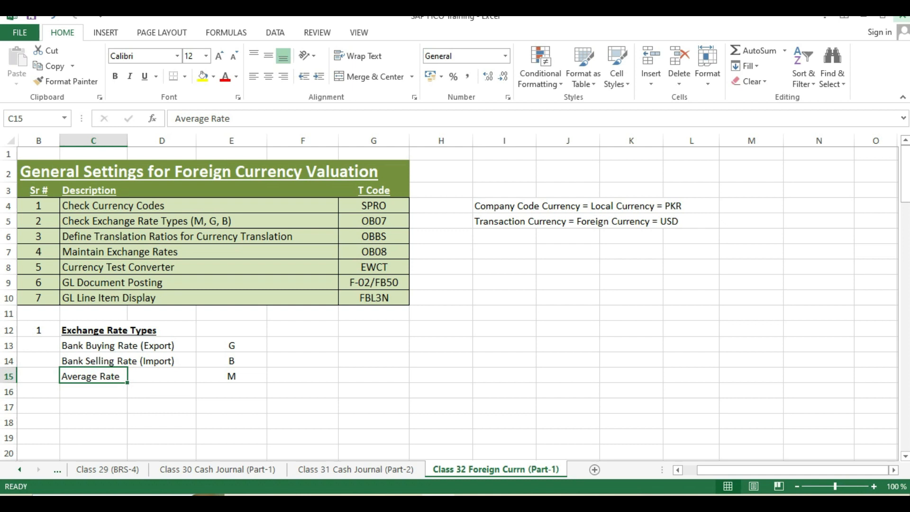
Add the column heading "USD >>> PKR" in cell F12 beside the Exchange Rate Types heading.
{"action": "left_click", "coordinate": [295, 329]}
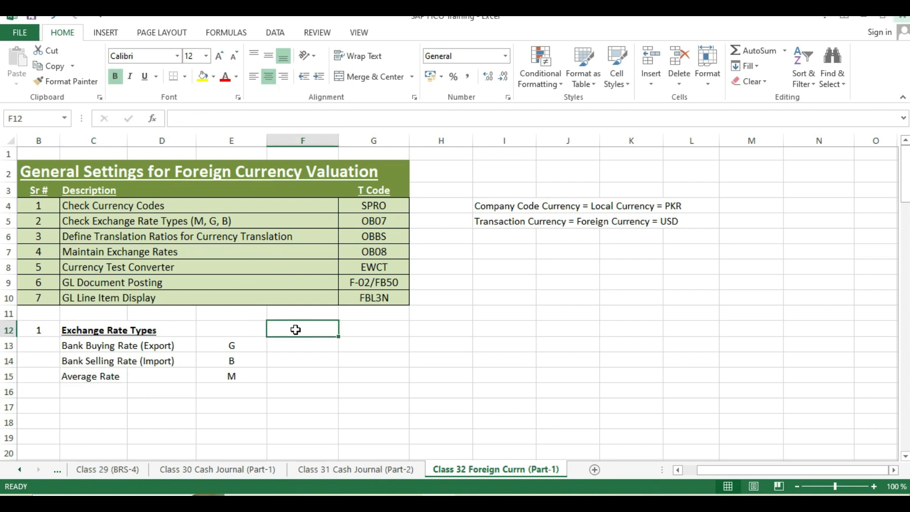
{"action": "type", "text": "USD >>"}
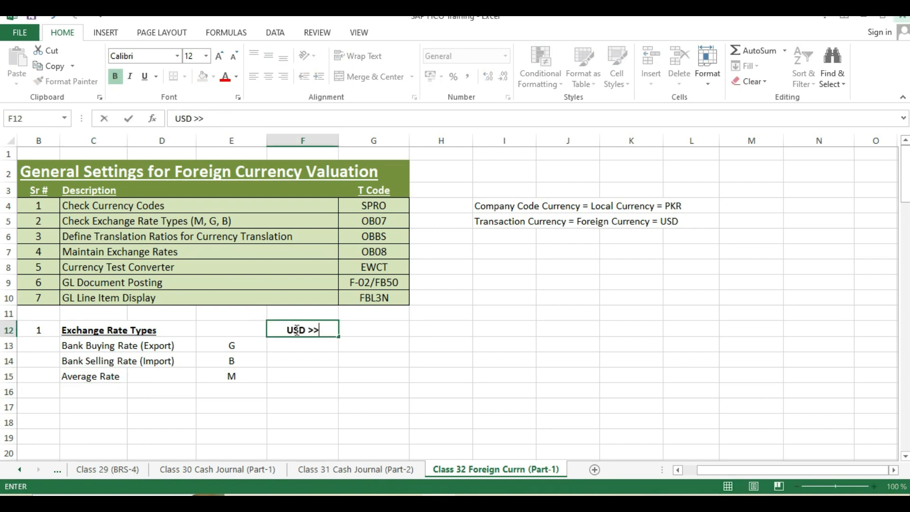
{"action": "type", "text": "> PKR"}
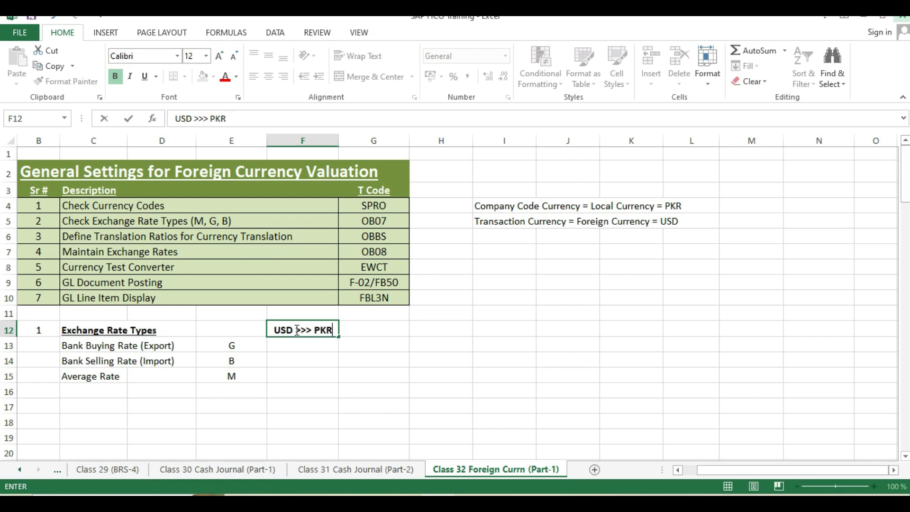
{"action": "key", "text": "Return"}
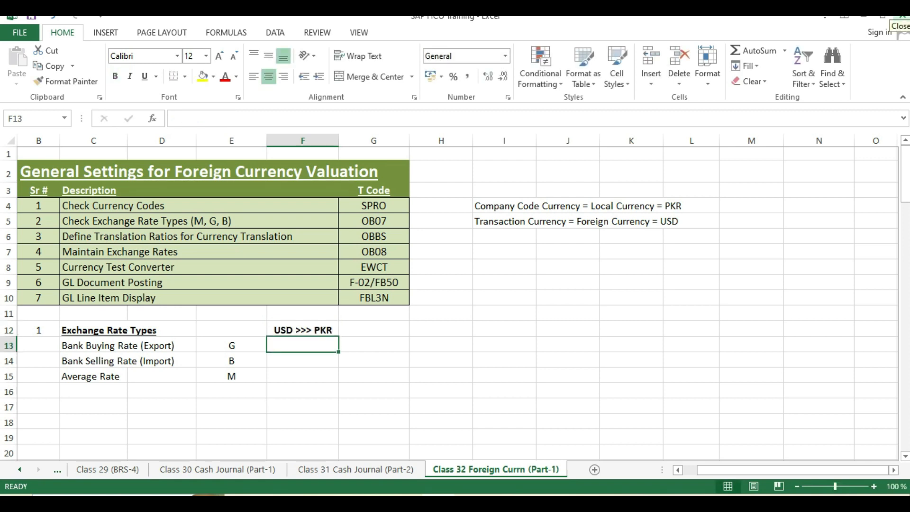
Enter the USD to PKR rates 280 for type G in F13 and 290 for type B in F14.
{"action": "type", "text": "280"}
{"action": "key", "text": "Return"}
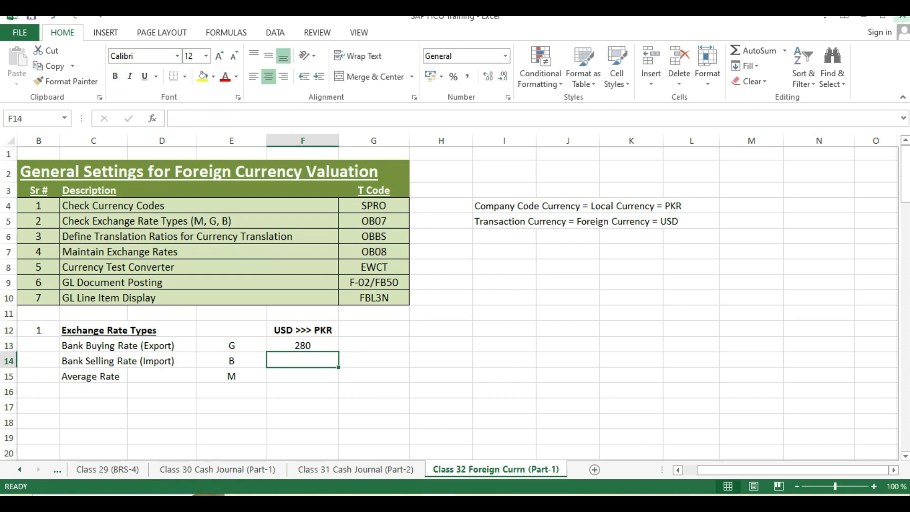
{"action": "type", "text": "290"}
{"action": "key", "text": "Return"}
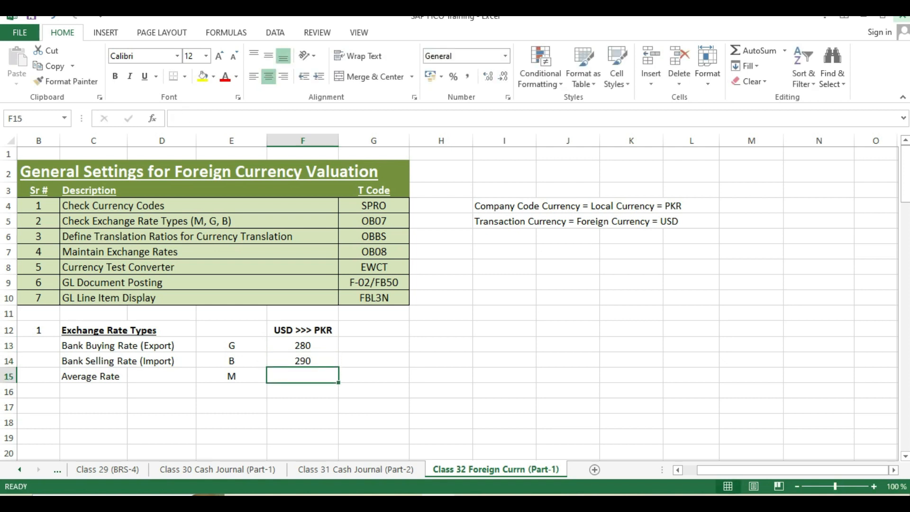
{"action": "left_click", "coordinate": [302, 360]}
{"action": "left_click", "coordinate": [303, 346]}
{"action": "left_click", "coordinate": [303, 361]}
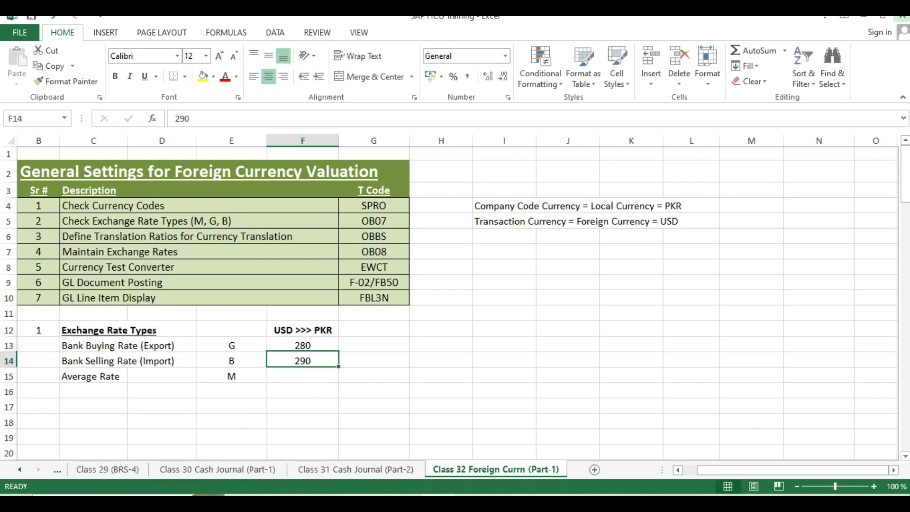
Calculate the average rate for type M in F15 with the formula =(F13+F14)/2.
{"action": "left_click", "coordinate": [303, 376]}
{"action": "type", "text": "="}
{"action": "key", "text": "Up"}
{"action": "key", "text": "Up"}
{"action": "type", "text": "+"}
{"action": "key", "text": "Up"}
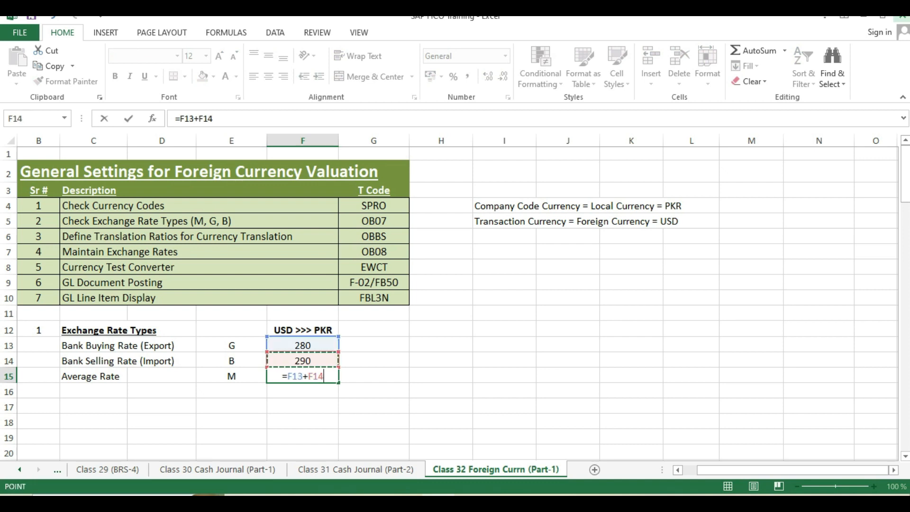
{"action": "left_click", "coordinate": [585, 118]}
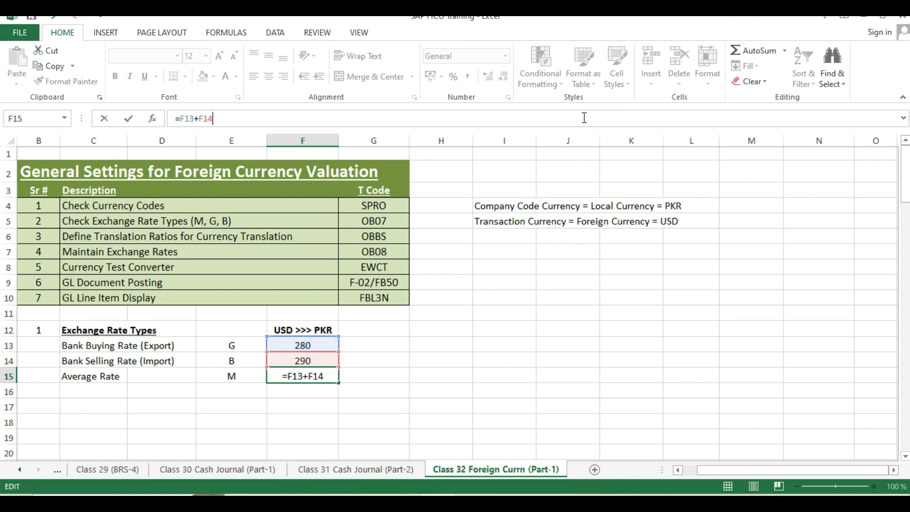
{"action": "type", "text": ")"}
{"action": "key", "text": "Left"}
{"action": "key", "text": "Left"}
{"action": "key", "text": "Left"}
{"action": "key", "text": "Left"}
{"action": "key", "text": "Left"}
{"action": "key", "text": "Left"}
{"action": "key", "text": "Left"}
{"action": "key", "text": "Left"}
{"action": "type", "text": "("}
{"action": "key", "text": "End"}
{"action": "type", "text": "/2"}
{"action": "key", "text": "Return"}
{"action": "key", "text": "Up"}
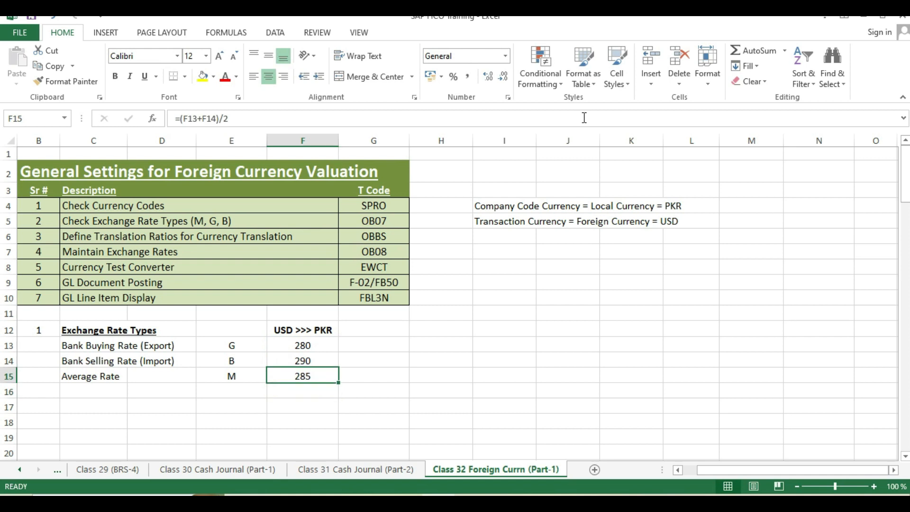
{"action": "key", "text": "Up"}
{"action": "key", "text": "Up"}
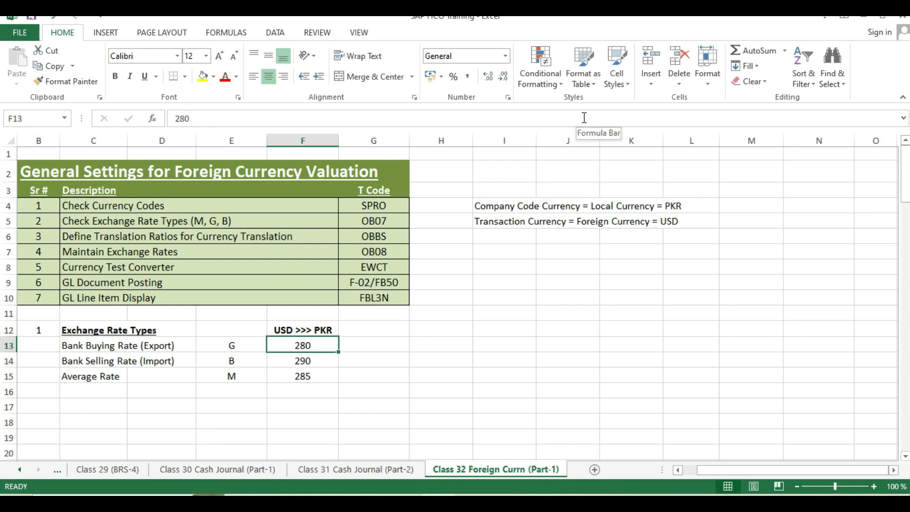
{"action": "key", "text": "Down"}
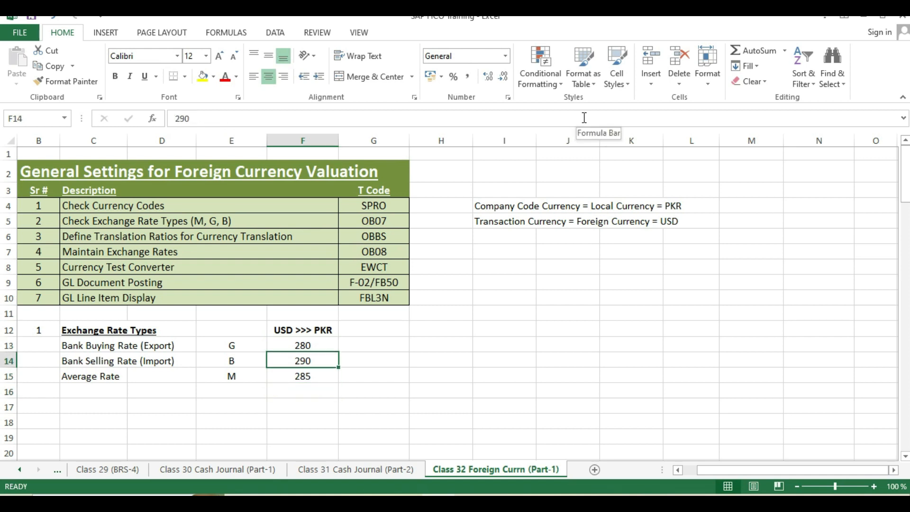
{"action": "key", "text": "Down"}
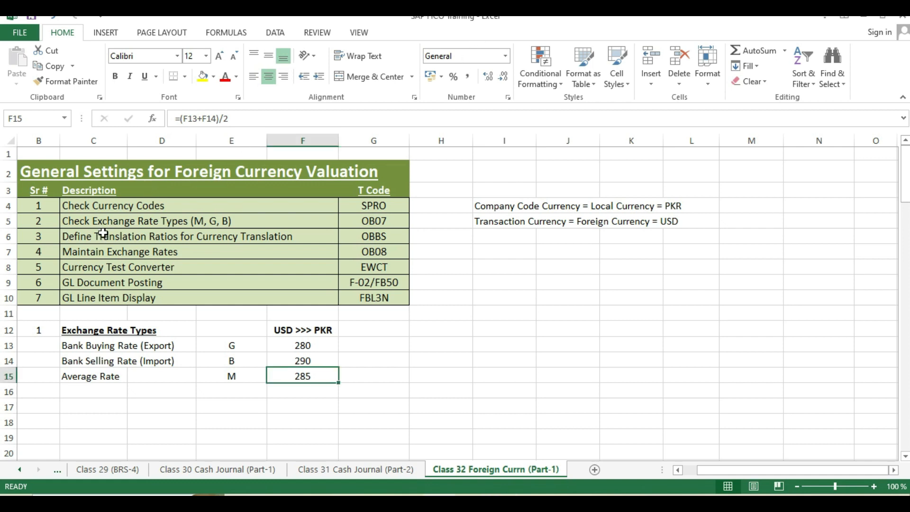
{"action": "left_click", "coordinate": [105, 237]}
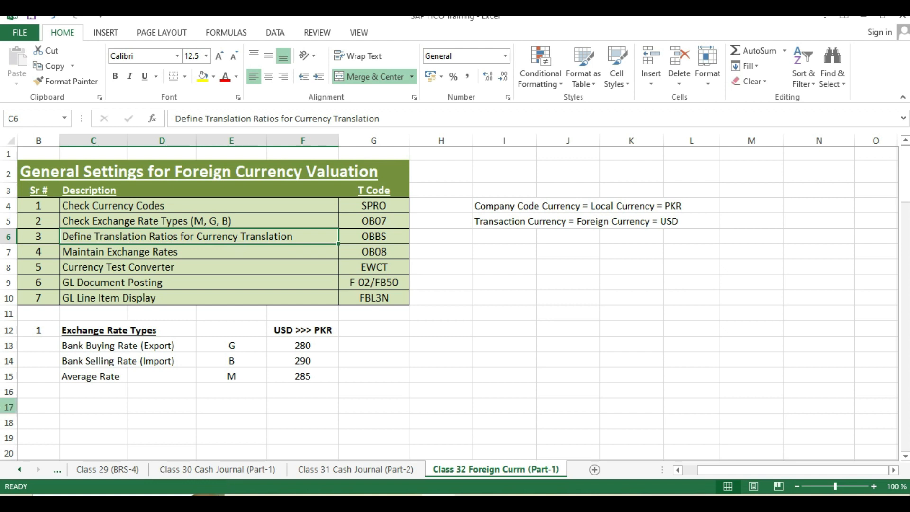
Number a second section with 2 in B17 and copy the heading cell C12 into C17.
{"action": "left_click", "coordinate": [51, 402]}
{"action": "type", "text": "2"}
{"action": "key", "text": "Tab"}
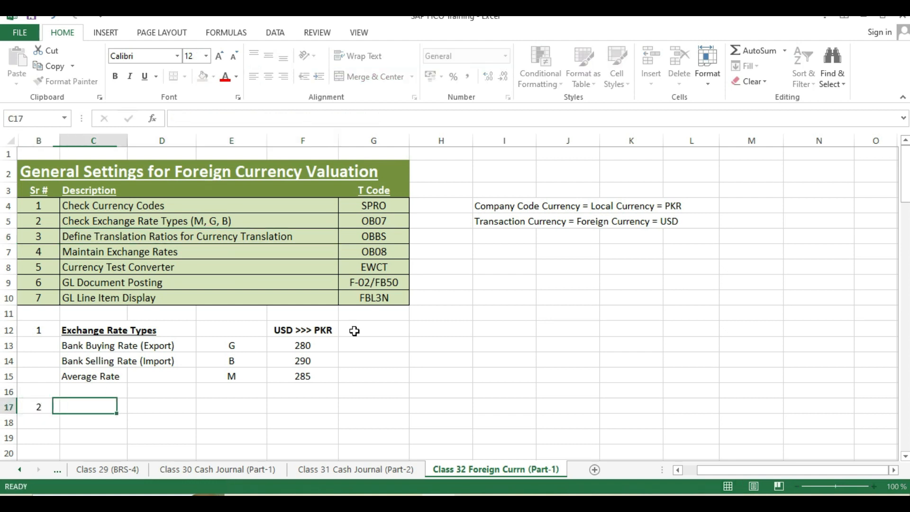
{"action": "key", "text": "Up"}
{"action": "key", "text": "Up"}
{"action": "key", "text": "Up"}
{"action": "key", "text": "Up"}
{"action": "key", "text": "Up"}
{"action": "key", "text": "ctrl+c"}
{"action": "key", "text": "Down"}
{"action": "key", "text": "Down"}
{"action": "key", "text": "Down"}
{"action": "key", "text": "Down"}
{"action": "key", "text": "Down"}
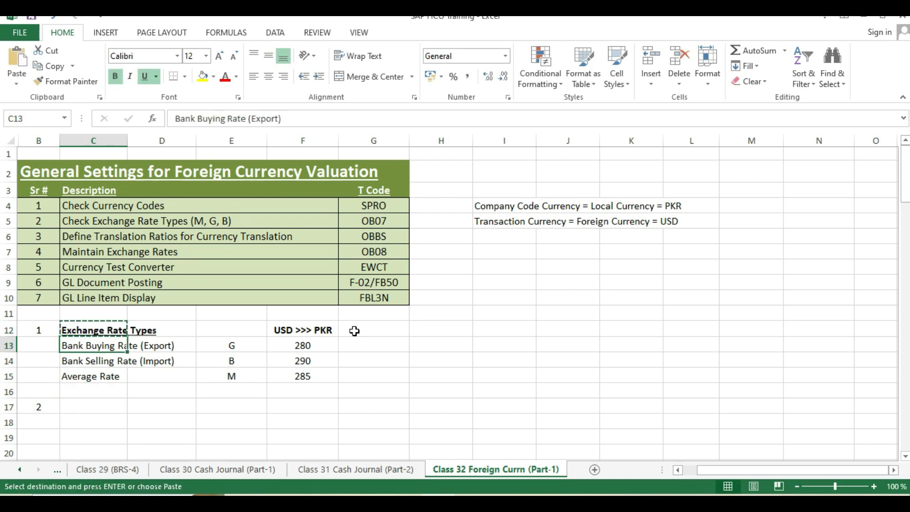
{"action": "key", "text": "Return"}
Replace the copied heading in C17 with "Translation Ratios (One Time Process)".
{"action": "type", "text": "Transa"}
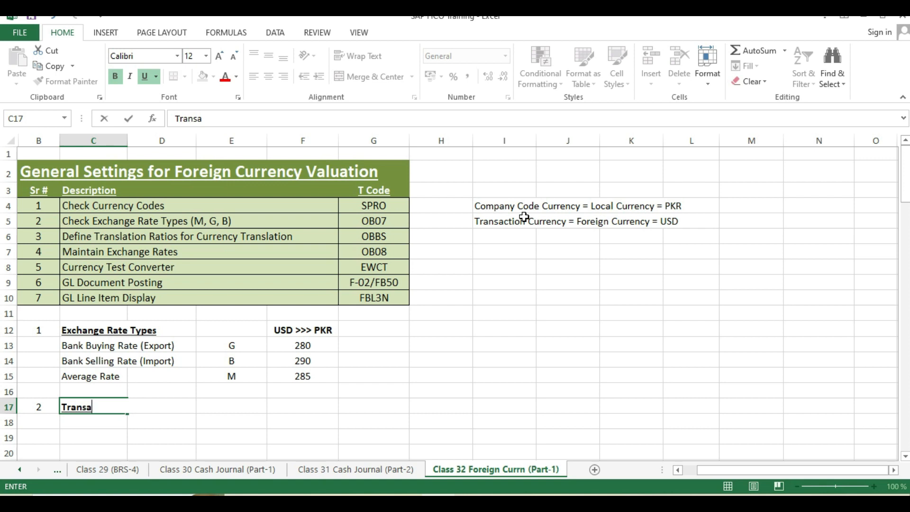
{"action": "key", "text": "BackSpace"}
{"action": "type", "text": "lation Ratios (On"}
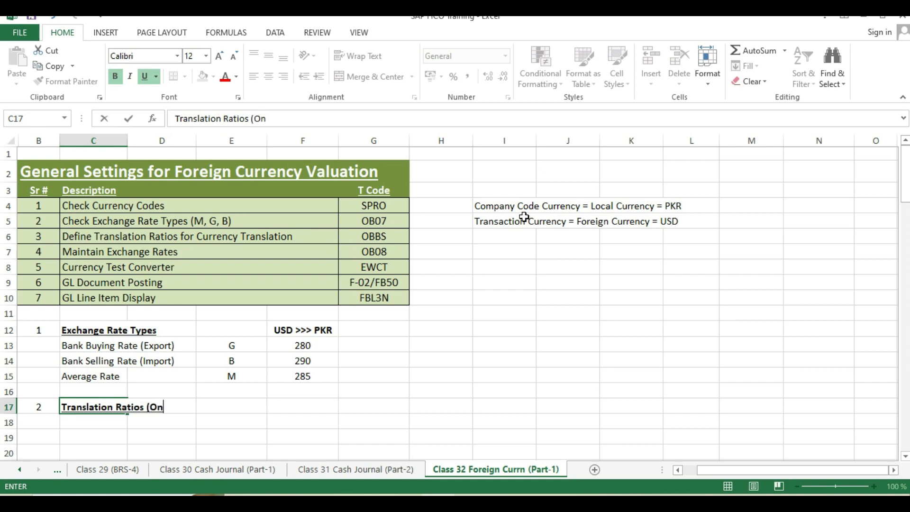
{"action": "type", "text": "e Time Process)"}
{"action": "key", "text": "ctrl+Return"}
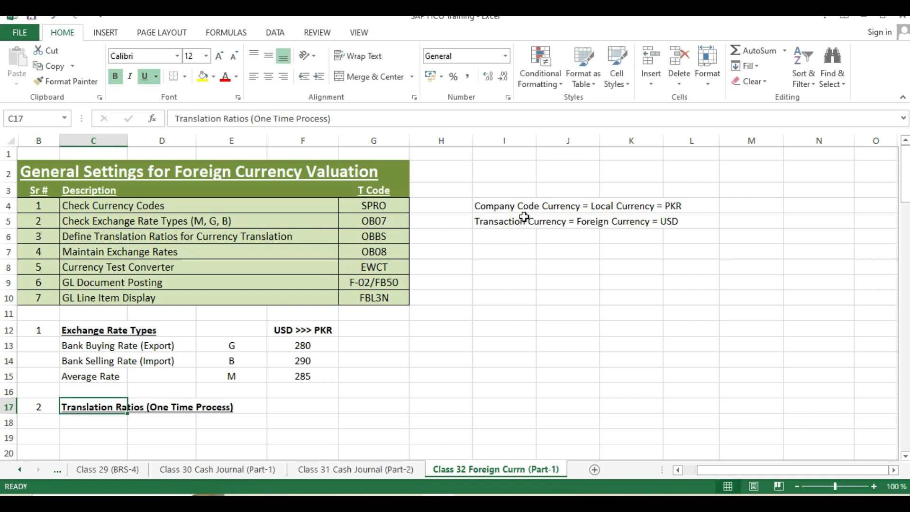
Enter the column headings "Ex Rate Type" in C18 and "From Currency" in D18.
{"action": "key", "text": "Down"}
{"action": "type", "text": "Ex Rate"}
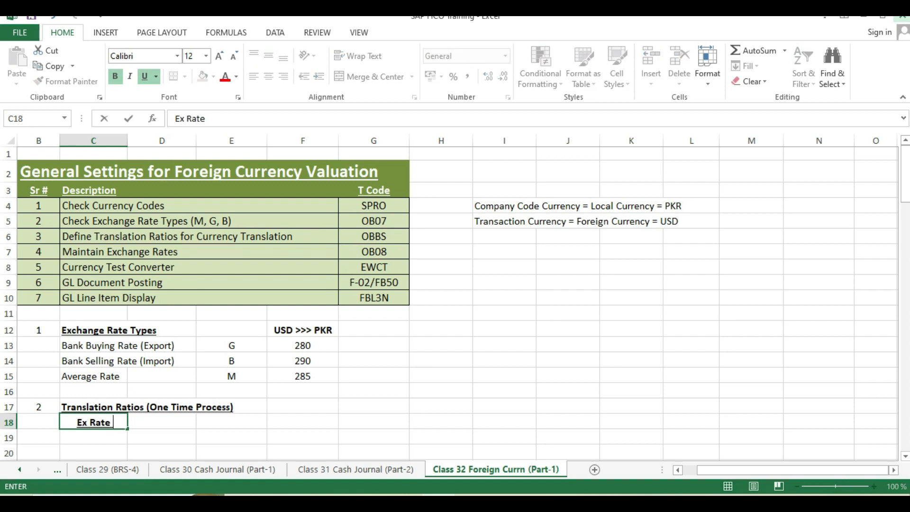
{"action": "type", "text": " Type"}
{"action": "key", "text": "ctrl+Return"}
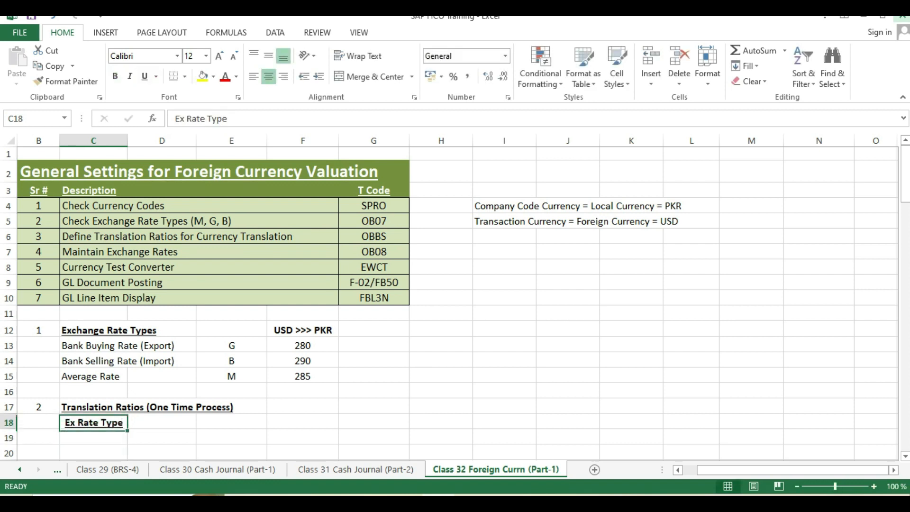
{"action": "key", "text": "Right"}
{"action": "type", "text": "F"}
{"action": "key", "text": "BackSpace"}
{"action": "type", "text": "From Currency"}
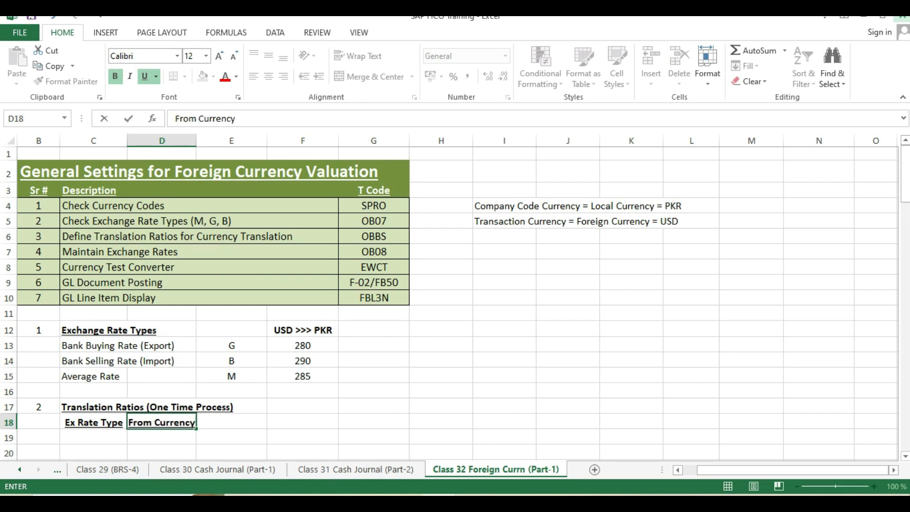
{"action": "key", "text": "ctrl+Return"}
Enter the column heading "To Currency" in cell E18.
{"action": "key", "text": "Right"}
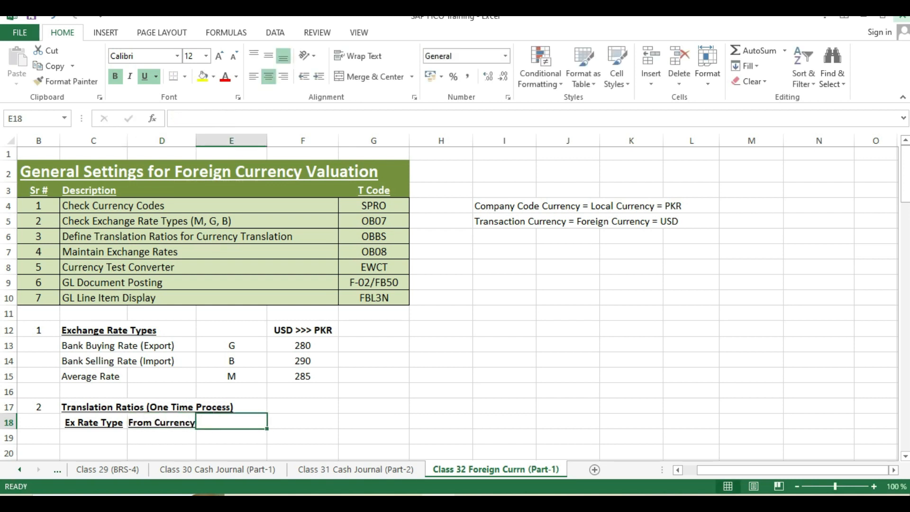
{"action": "type", "text": "T"}
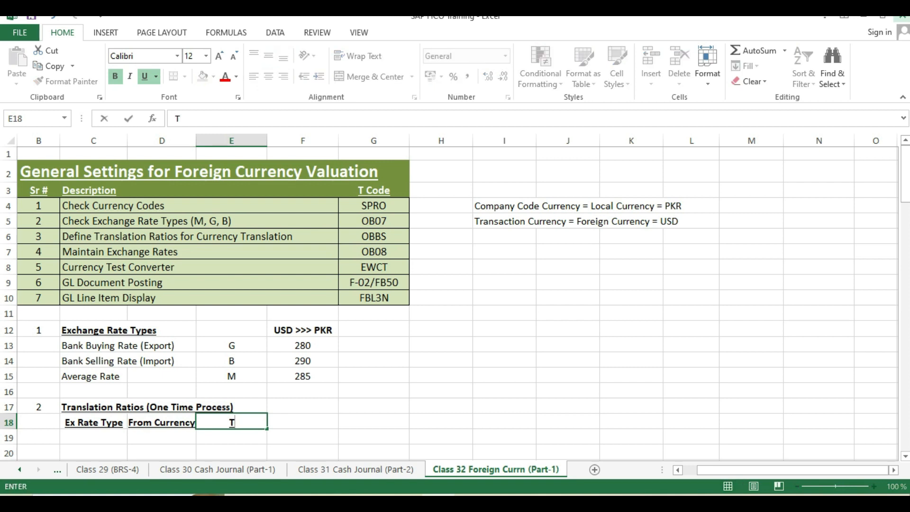
{"action": "type", "text": "o Currency"}
{"action": "key", "text": "ctrl+Return"}
{"action": "key", "text": "Down"}
{"action": "left_click", "coordinate": [231, 422]}
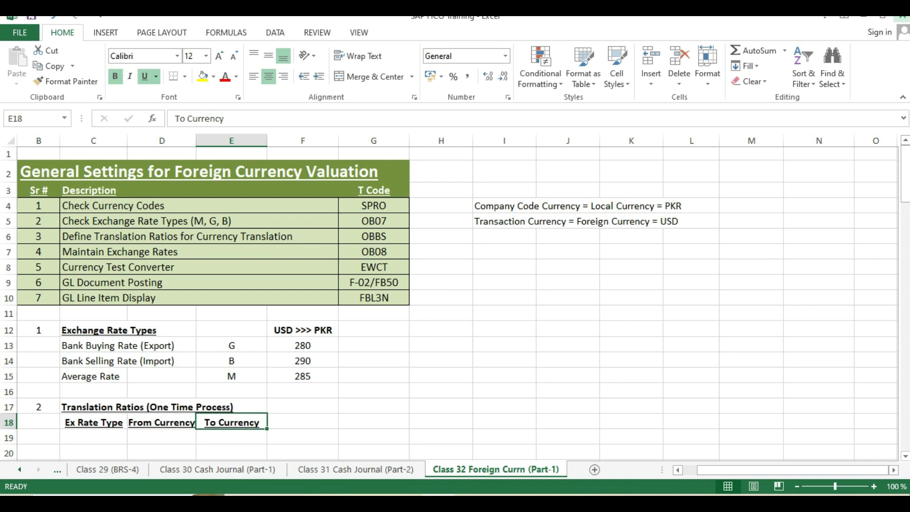
Complete the header row with "Ratio From" in F18 and "Ratio To" in G18.
{"action": "left_click", "coordinate": [302, 421]}
{"action": "type", "text": "Ratio"}
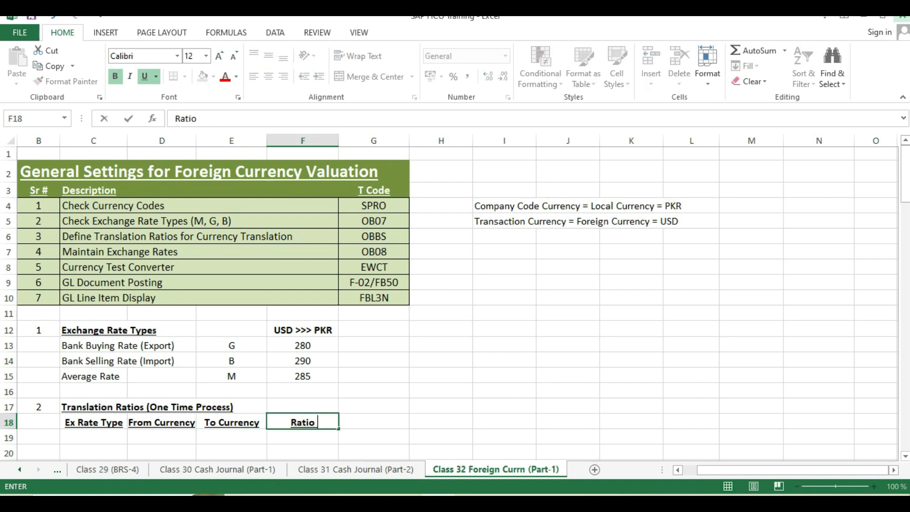
{"action": "type", "text": " From"}
{"action": "key", "text": "Return"}
{"action": "key", "text": "Up"}
{"action": "key", "text": "Right"}
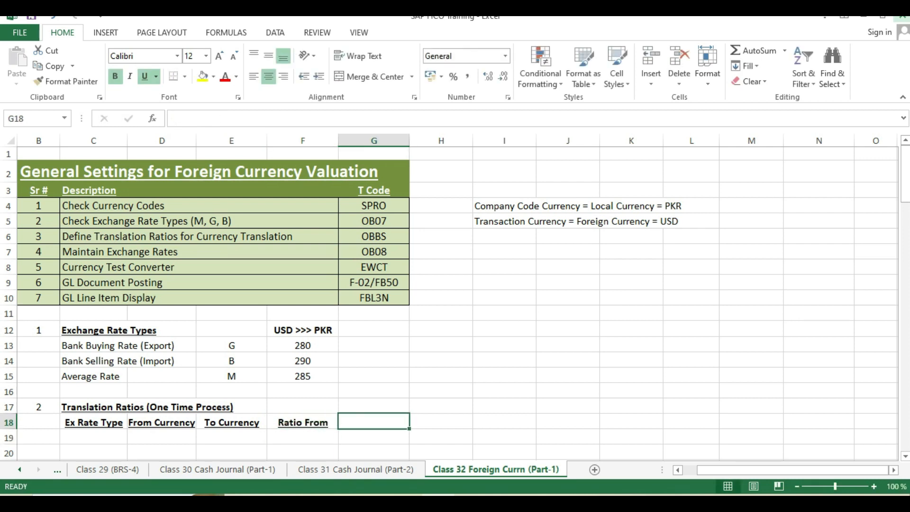
{"action": "type", "text": "Ratio To"}
{"action": "key", "text": "Return"}
{"action": "key", "text": "Left"}
{"action": "key", "text": "Left"}
{"action": "key", "text": "Left"}
{"action": "key", "text": "Left"}
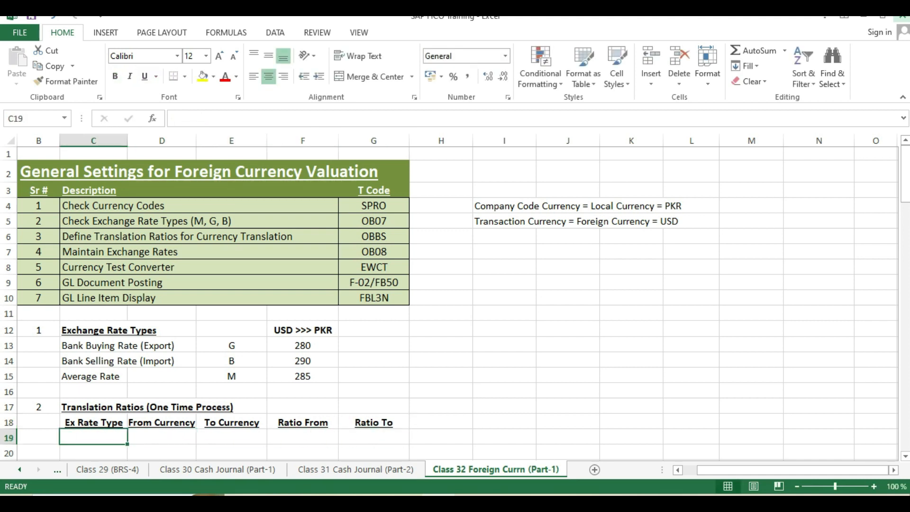
Copy the rate type codes G, B and M from E13:E15 into the Ex Rate Type column at C19:C21.
{"action": "key", "text": "Right"}
{"action": "key", "text": "Right"}
{"action": "key", "text": "Up"}
{"action": "key", "text": "Up"}
{"action": "key", "text": "Up"}
{"action": "key", "text": "Up"}
{"action": "key", "text": "Up"}
{"action": "key", "text": "Up"}
{"action": "key", "text": "shift+Down"}
{"action": "key", "text": "shift+Down"}
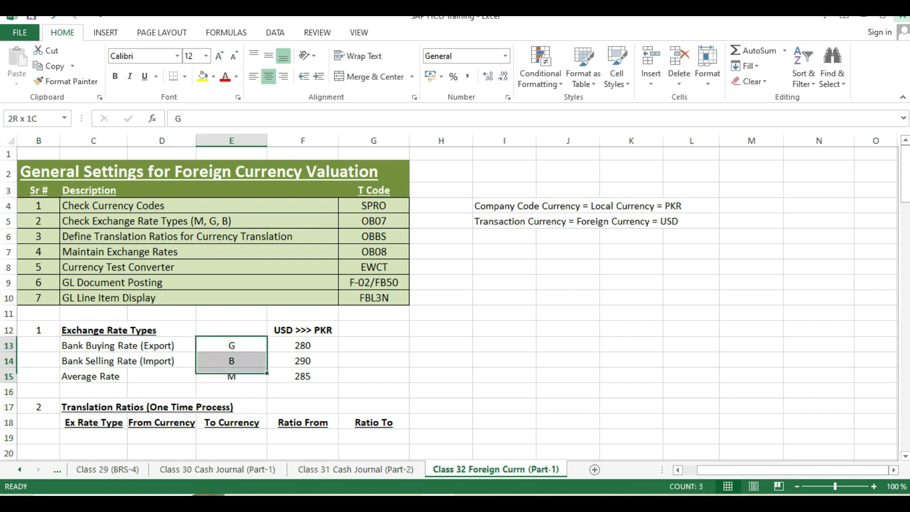
{"action": "key", "text": "ctrl+c"}
{"action": "key", "text": "Left"}
{"action": "key", "text": "Left"}
{"action": "key", "text": "Down"}
{"action": "key", "text": "Down"}
{"action": "key", "text": "Down"}
{"action": "key", "text": "Down"}
{"action": "key", "text": "Down"}
{"action": "key", "text": "Down"}
{"action": "key", "text": "Return"}
{"action": "key", "text": "Down"}
{"action": "key", "text": "Down"}
{"action": "key", "text": "Up"}
{"action": "key", "text": "Up"}
Enter USD as the from currency in D19 and PKR as the to currency in E19 for type G.
{"action": "key", "text": "Right"}
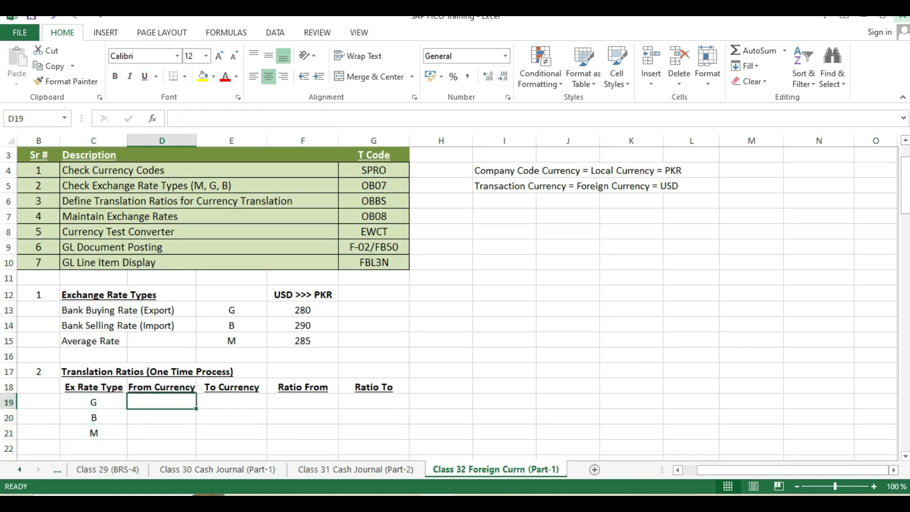
{"action": "type", "text": "USD"}
{"action": "key", "text": "Tab"}
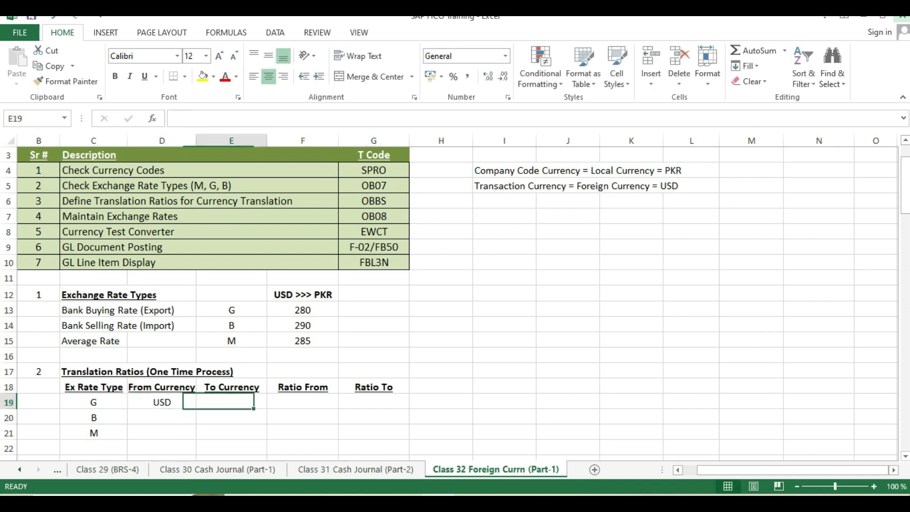
{"action": "type", "text": "PKR"}
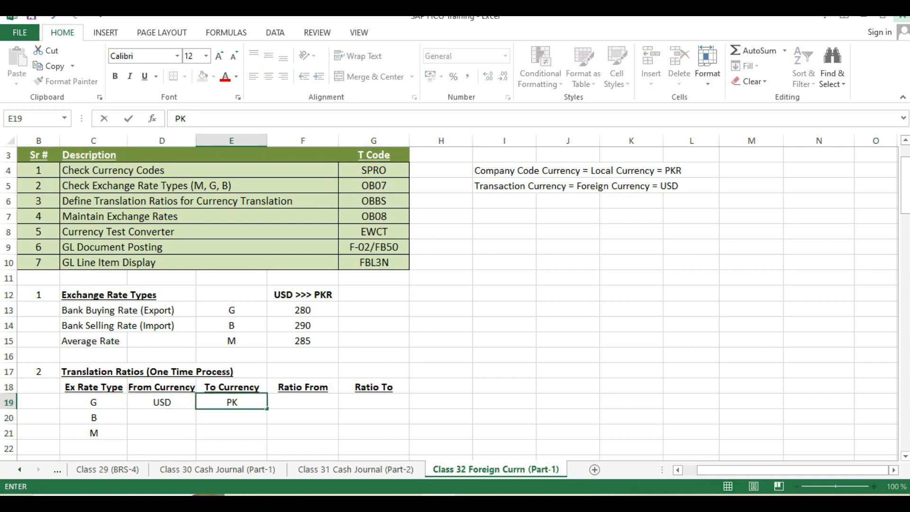
{"action": "key", "text": "Return"}
Fill the USD and PKR entries from D19:E19 down to row 21 for types B and M.
{"action": "key", "text": "Up"}
{"action": "key", "text": "Left"}
{"action": "key", "text": "shift+Right"}
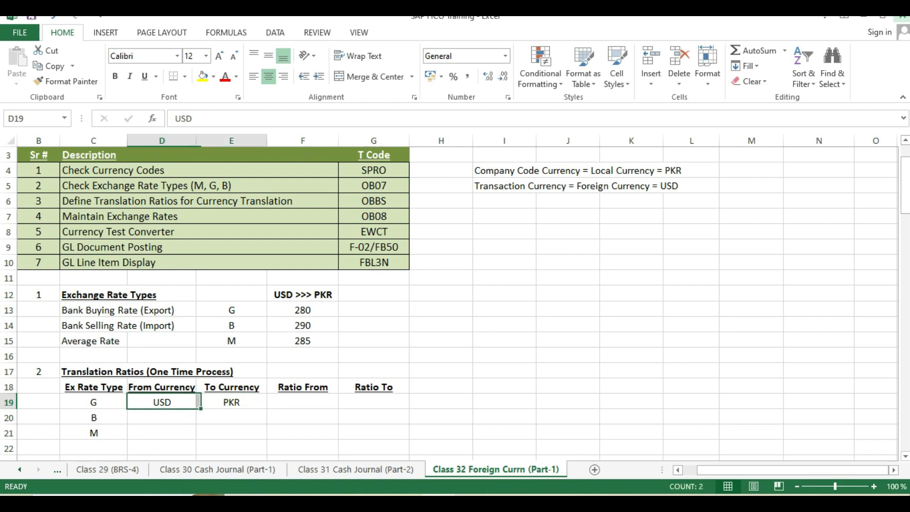
{"action": "key", "text": "shift+Down"}
{"action": "key", "text": "shift+Down"}
{"action": "key", "text": "ctrl+d"}
Enter a translation ratio of 1 in F19 under Ratio From and 1 in G19 under Ratio To.
{"action": "key", "text": "Right"}
{"action": "key", "text": "Right"}
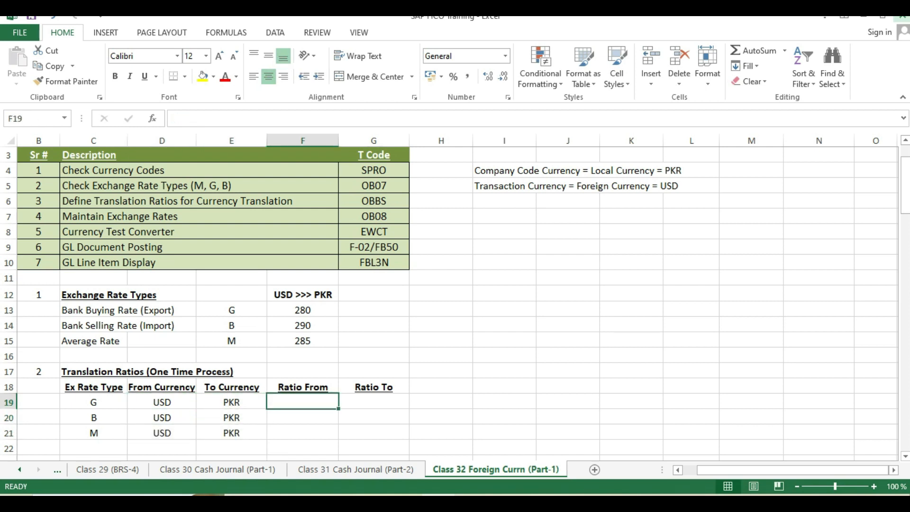
{"action": "type", "text": "1"}
{"action": "key", "text": "Tab"}
{"action": "type", "text": "1"}
{"action": "key", "text": "Left"}
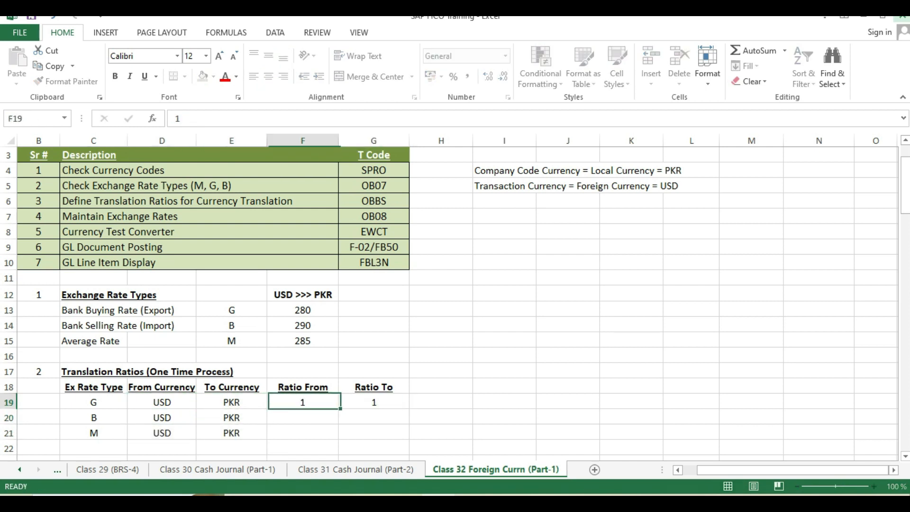
Fill the translation ratios of 1 from F19:G19 down to row 21 for rate types B and M.
{"action": "key", "text": "shift+Right"}
{"action": "key", "text": "shift+Down"}
{"action": "key", "text": "shift+Down"}
{"action": "key", "text": "ctrl+d"}
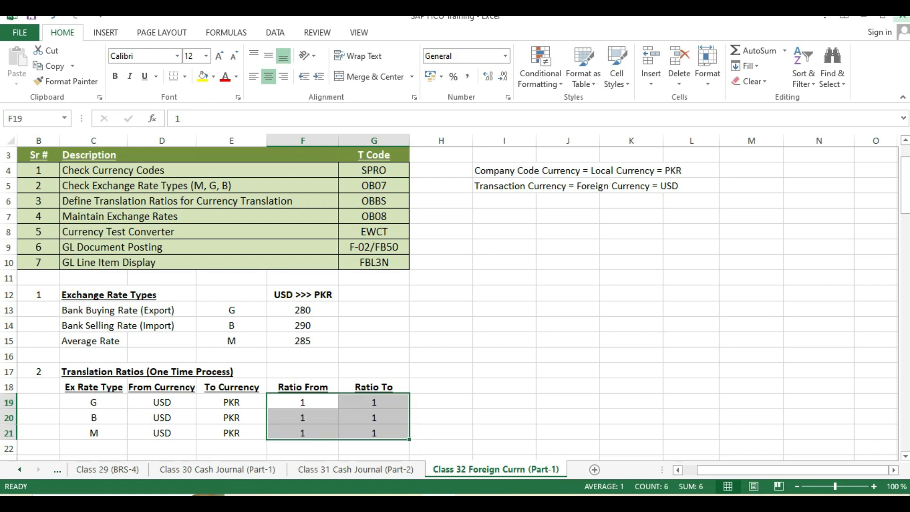
Add the section heading Maintain Exchange Rates in I12 and number it 3 in H12.
{"action": "left_click", "coordinate": [94, 387]}
{"action": "key", "text": "Up"}
{"action": "key", "text": "Up"}
{"action": "key", "text": "Up"}
{"action": "key", "text": "Up"}
{"action": "key", "text": "Up"}
{"action": "key", "text": "Up"}
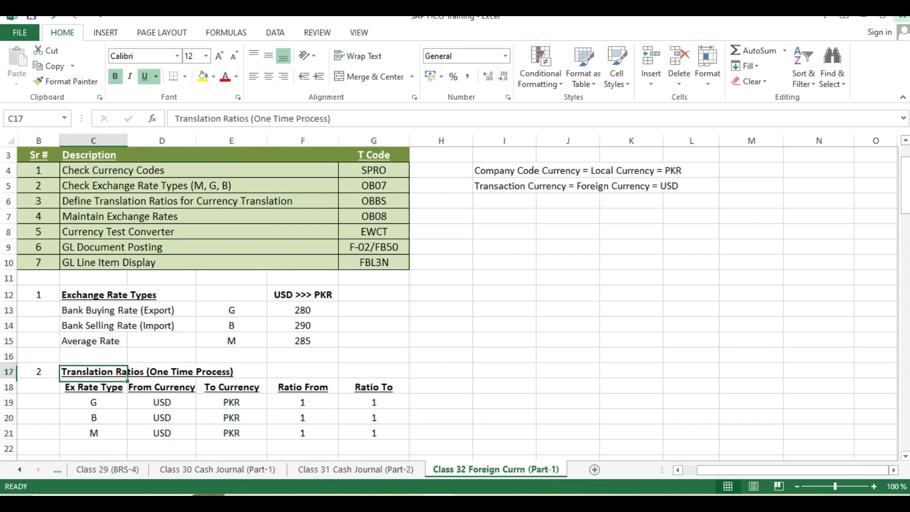
{"action": "key", "text": "Right"}
{"action": "key", "text": "Right"}
{"action": "key", "text": "Right"}
{"action": "key", "text": "Right"}
{"action": "key", "text": "Right"}
{"action": "key", "text": "Right"}
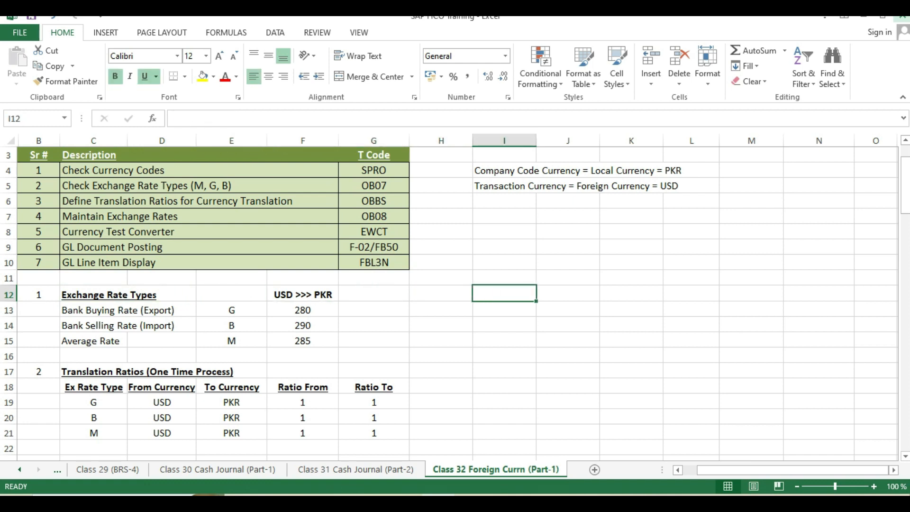
{"action": "type", "text": "Mainta"}
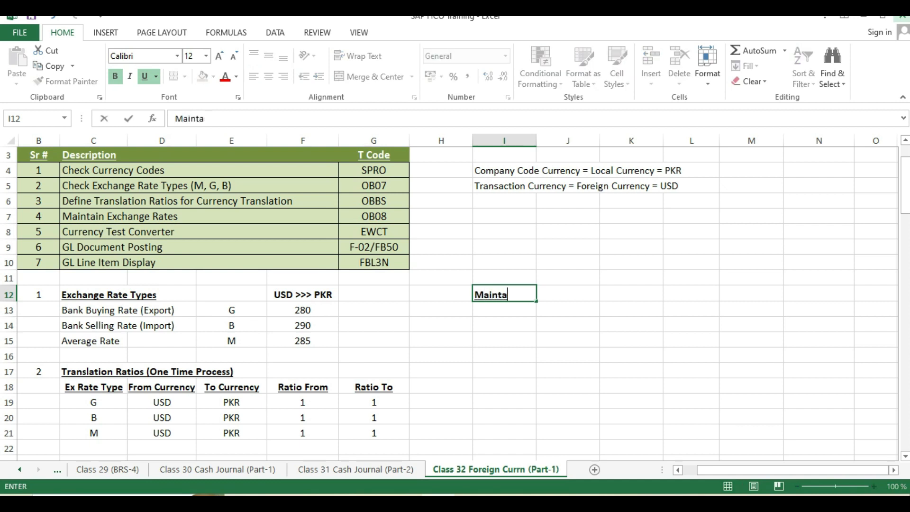
{"action": "type", "text": "in Exch"}
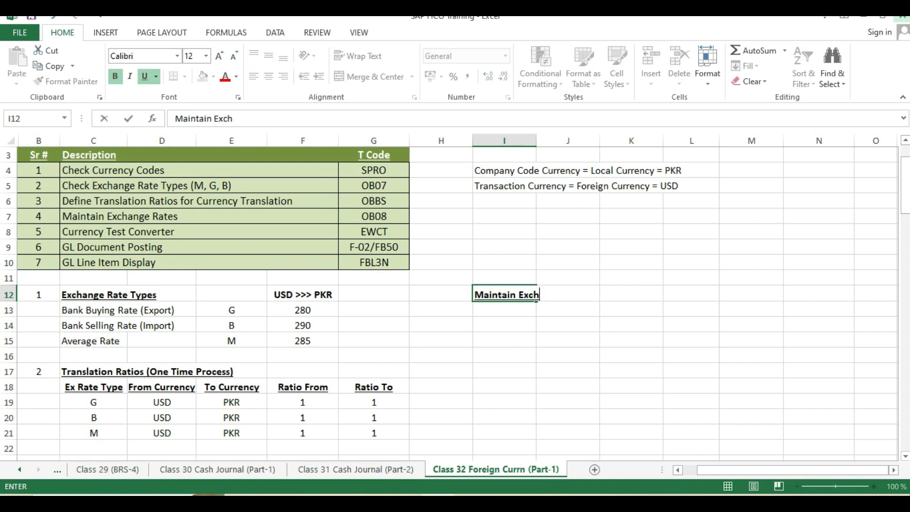
{"action": "type", "text": "ange Rate"}
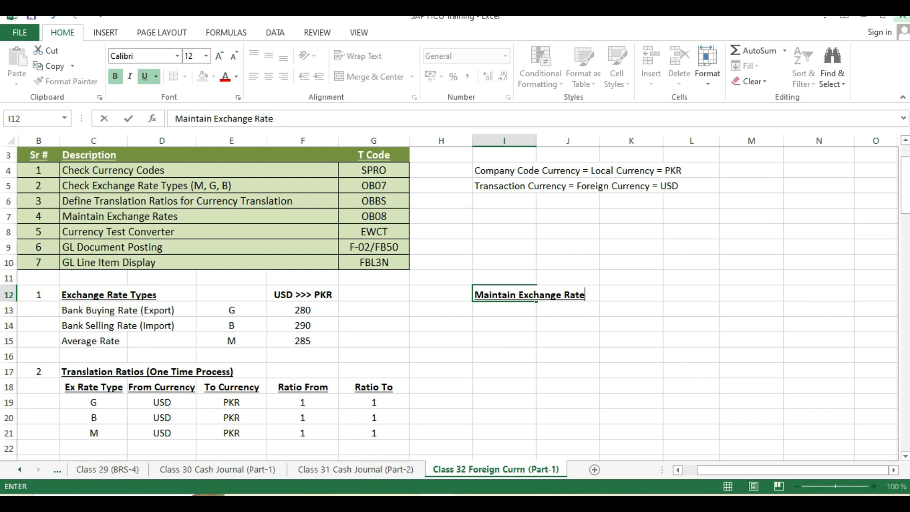
{"action": "type", "text": "s"}
{"action": "key", "text": "Return"}
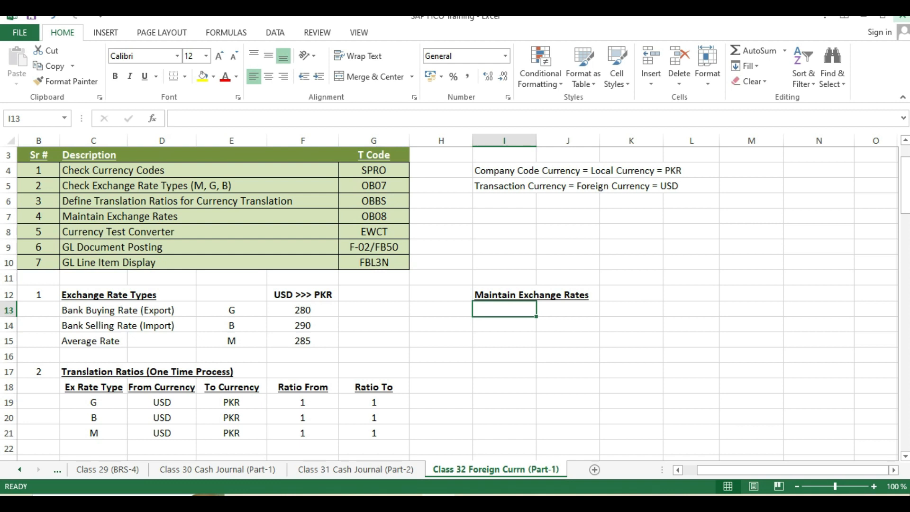
{"action": "left_click", "coordinate": [440, 294]}
{"action": "type", "text": "3"}
Enter the row labels Direct Quotation in I13 and Indirect Quotation in I14.
{"action": "left_click", "coordinate": [504, 318]}
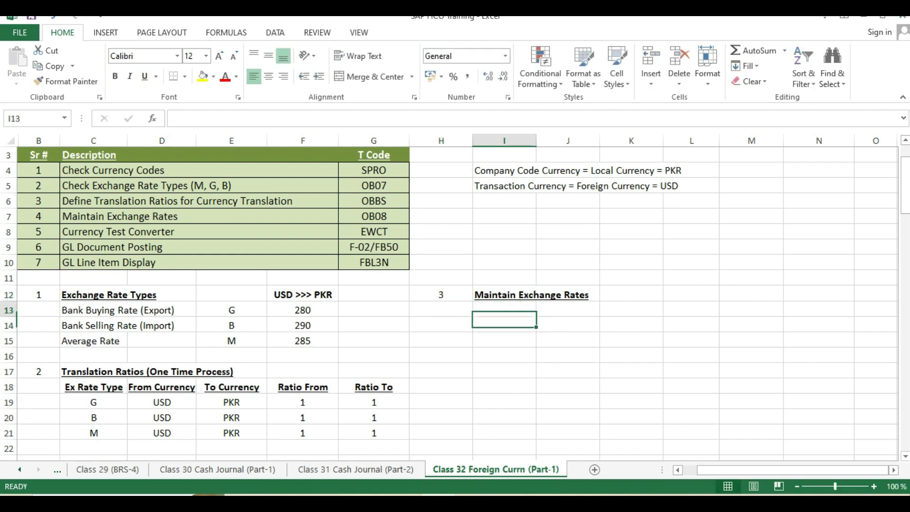
{"action": "type", "text": "Direct Qu"}
{"action": "key", "text": "BackSpace"}
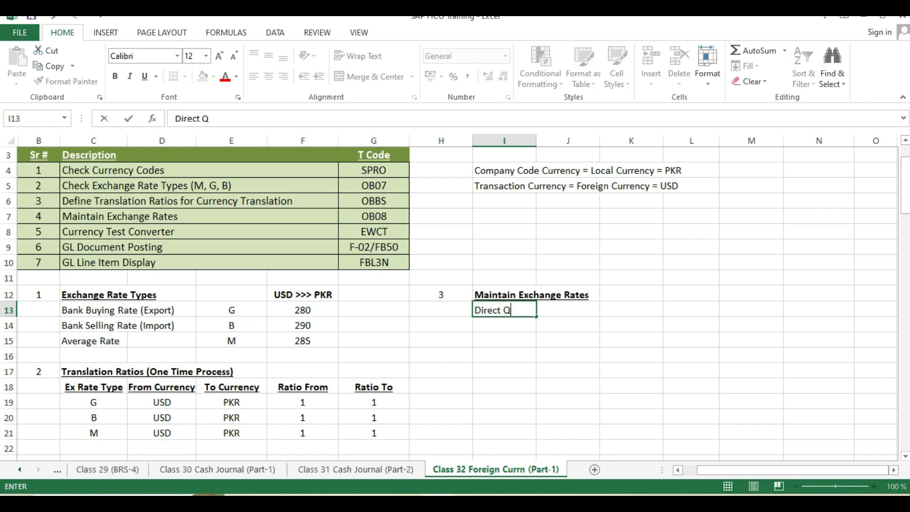
{"action": "type", "text": "uotation"}
{"action": "key", "text": "Return"}
{"action": "type", "text": "Indirect Quotation"}
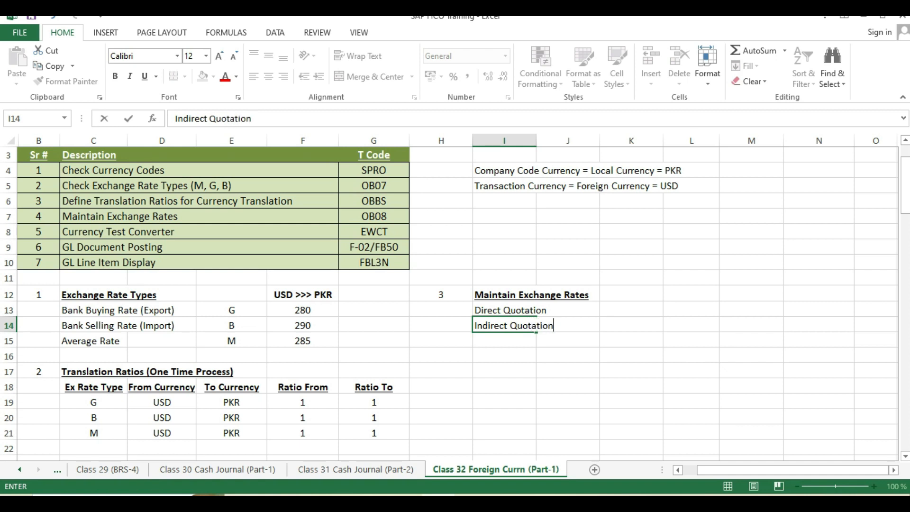
{"action": "key", "text": "ctrl+Return"}
Add the column headings From in K12 and To in L12 beside the Maintain Exchange Rates heading.
{"action": "key", "text": "Up"}
{"action": "key", "text": "Right"}
{"action": "key", "text": "Right"}
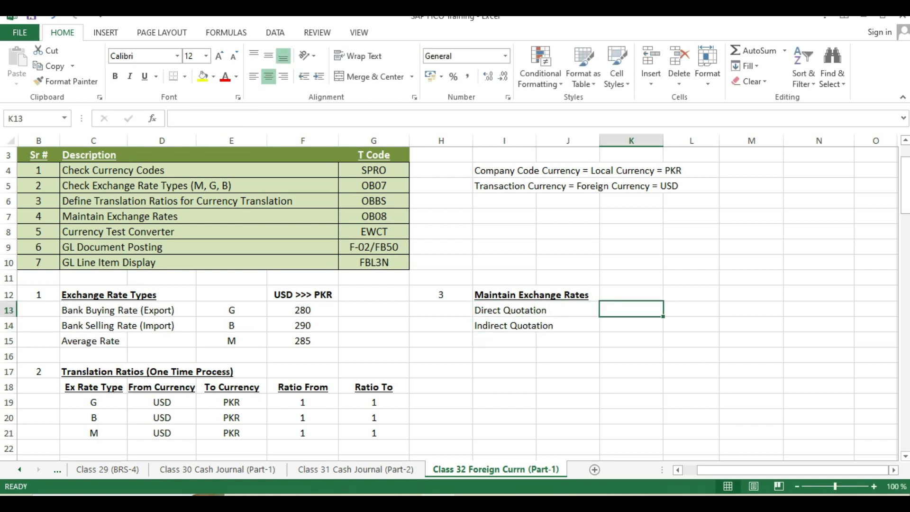
{"action": "left_click", "coordinate": [631, 293]}
{"action": "type", "text": "From"}
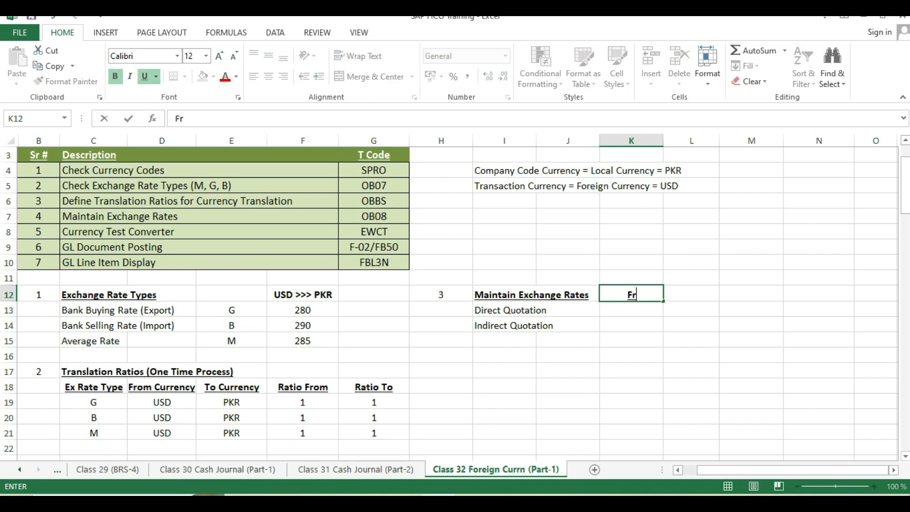
{"action": "key", "text": "Tab"}
{"action": "type", "text": "TO"}
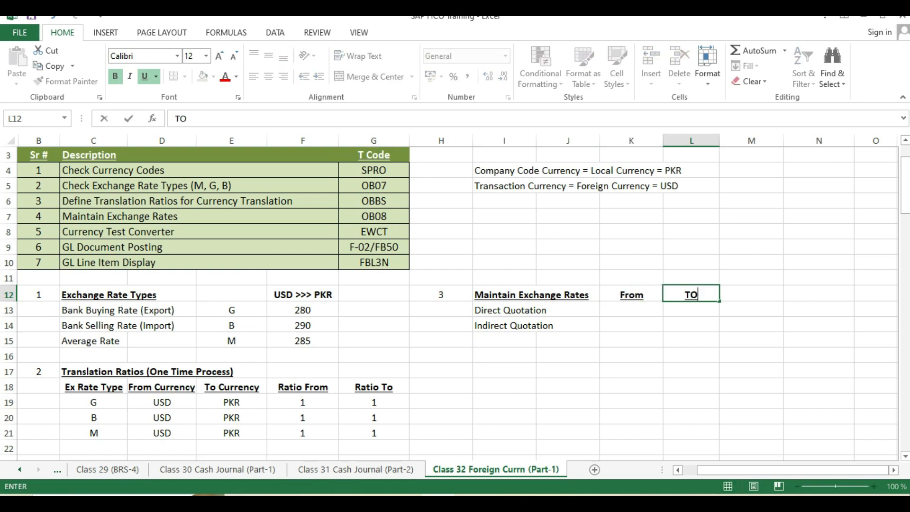
{"action": "key", "text": "Return"}
{"action": "key", "text": "Left"}
{"action": "key", "text": "Left"}
{"action": "key", "text": "Left"}
{"action": "key", "text": "Left"}
{"action": "key", "text": "Right"}
{"action": "key", "text": "Right"}
{"action": "key", "text": "Right"}
{"action": "key", "text": "Up"}
{"action": "key", "text": "Right"}
{"action": "type", "text": "To"}
{"action": "key", "text": "Return"}
{"action": "key", "text": "Left"}
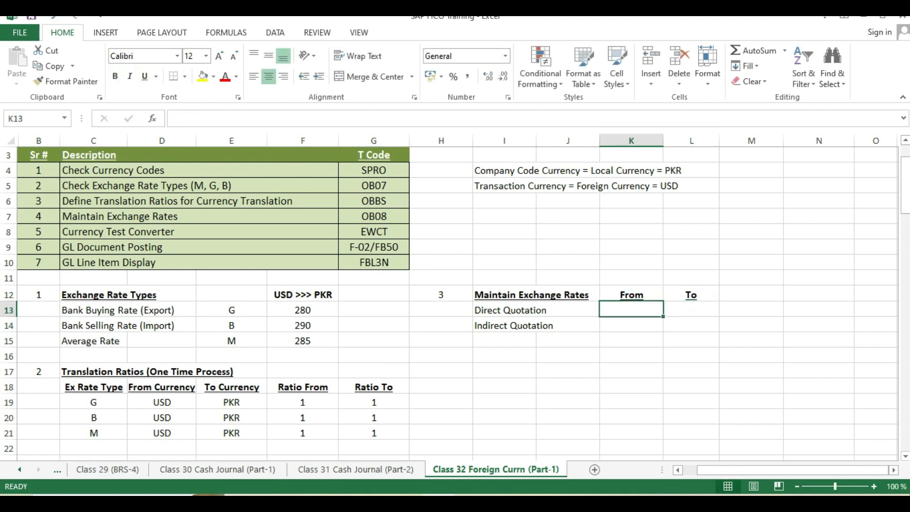
Enter USD in K13 and PKR in L13 as the from and to currencies for Direct Quotation.
{"action": "type", "text": "USD"}
{"action": "key", "text": "Tab"}
{"action": "type", "text": "PKR"}
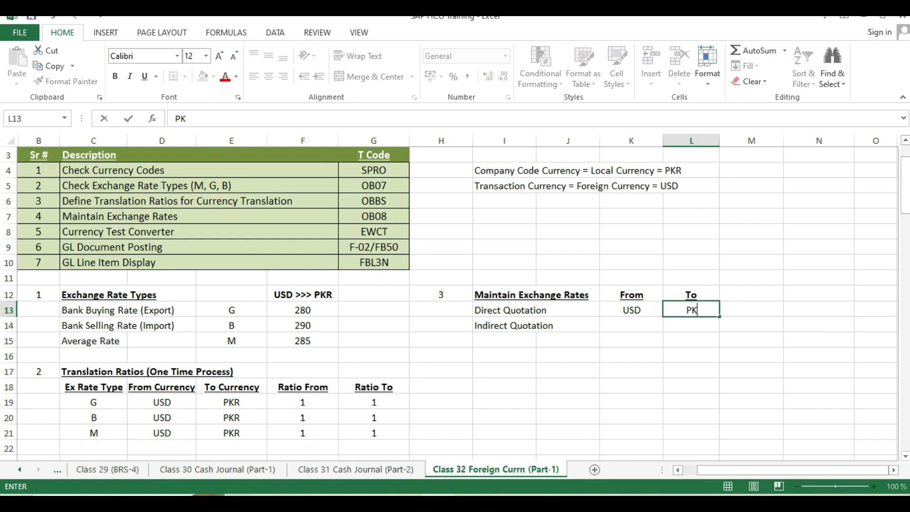
{"action": "key", "text": "Return"}
Add the column heading Rate in M12 next to the To heading.
{"action": "key", "text": "Up"}
{"action": "key", "text": "Right"}
{"action": "key", "text": "Right"}
{"action": "key", "text": "Up"}
{"action": "type", "text": "Rate"}
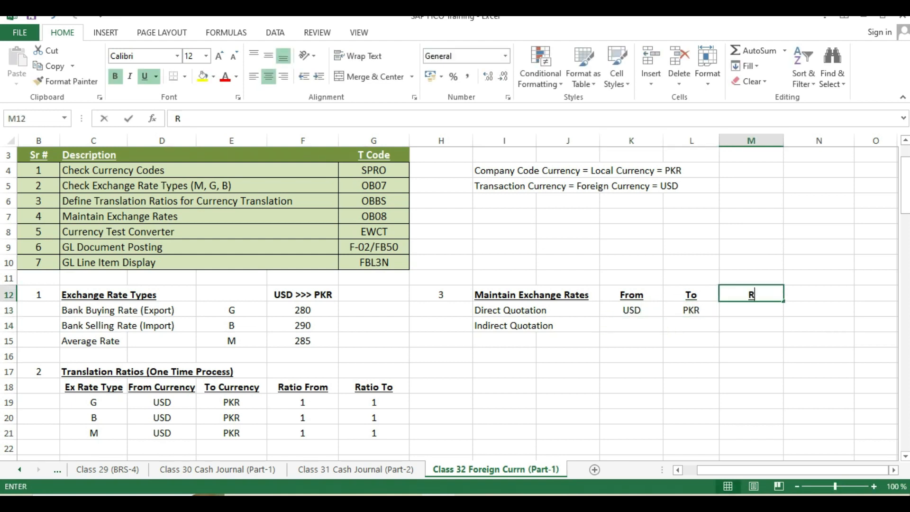
{"action": "key", "text": "Return"}
{"action": "key", "text": "Up"}
{"action": "key", "text": "ctrl+u"}
{"action": "key", "text": "Left"}
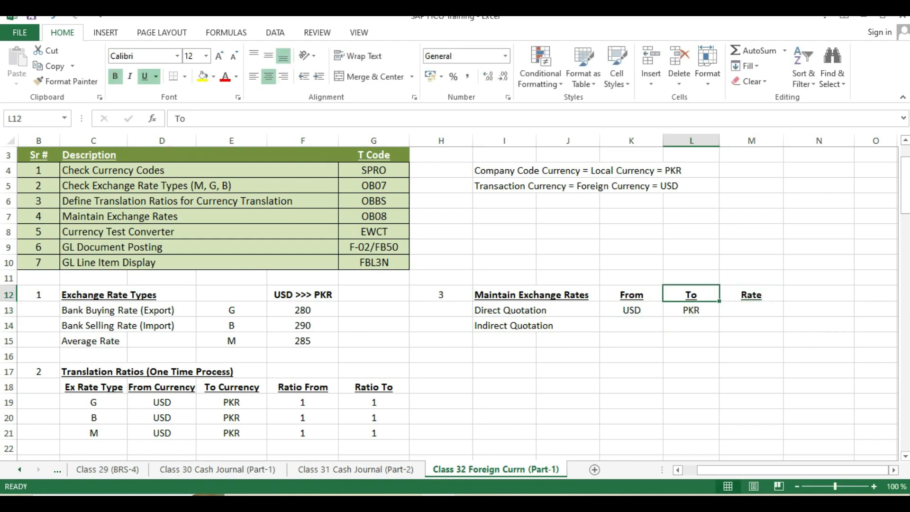
Enter 285 in M13 as the Direct Quotation rate.
{"action": "key", "text": "Left"}
{"action": "key", "text": "Down"}
{"action": "key", "text": "Right"}
{"action": "key", "text": "Right"}
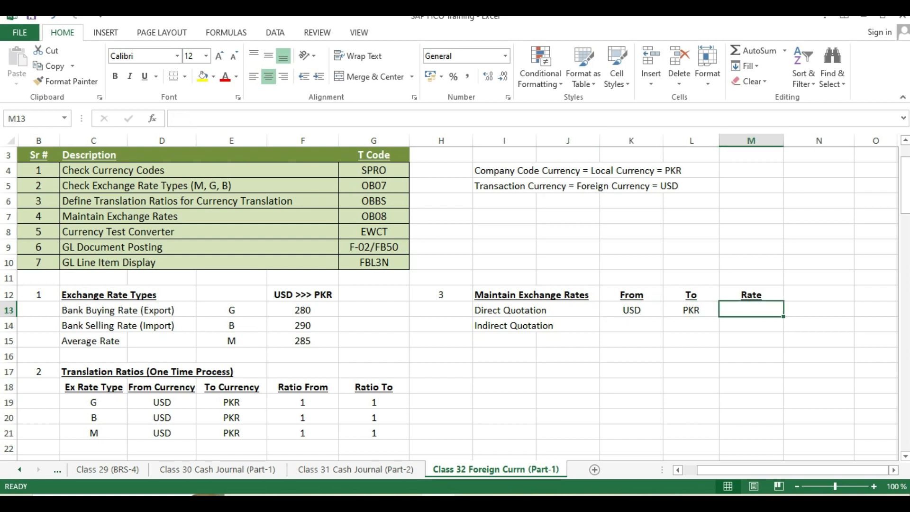
{"action": "type", "text": "285"}
{"action": "key", "text": "Return"}
Enter PKR in K14 and USD in L14 as the from and to currencies for Indirect Quotation.
{"action": "key", "text": "Left"}
{"action": "key", "text": "Left"}
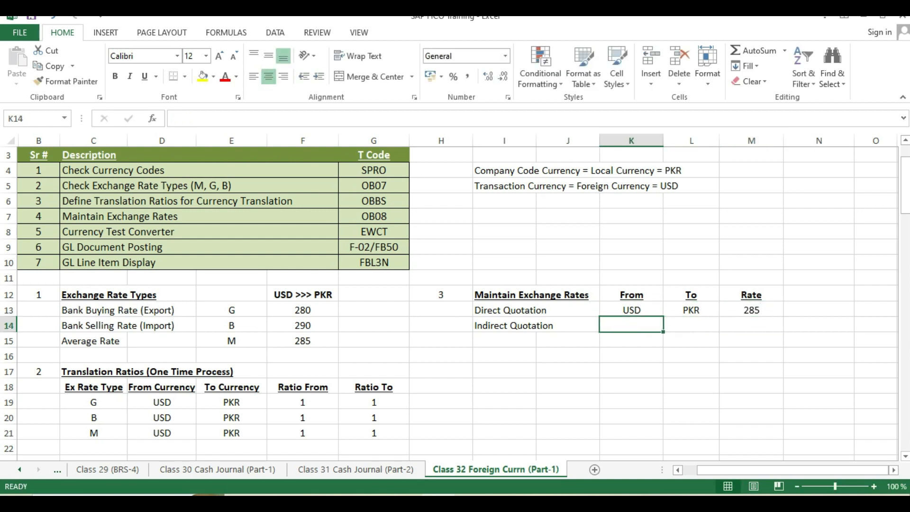
{"action": "key", "text": "Up"}
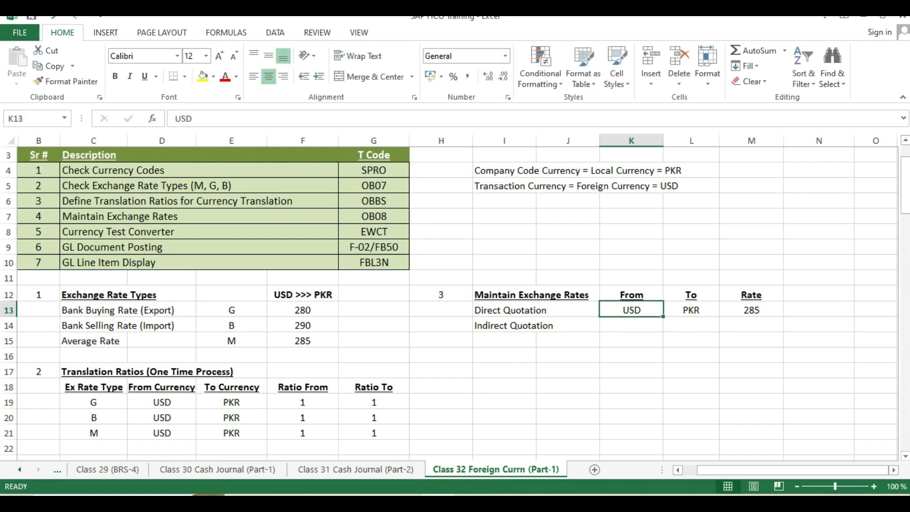
{"action": "key", "text": "Right"}
{"action": "key", "text": "Right"}
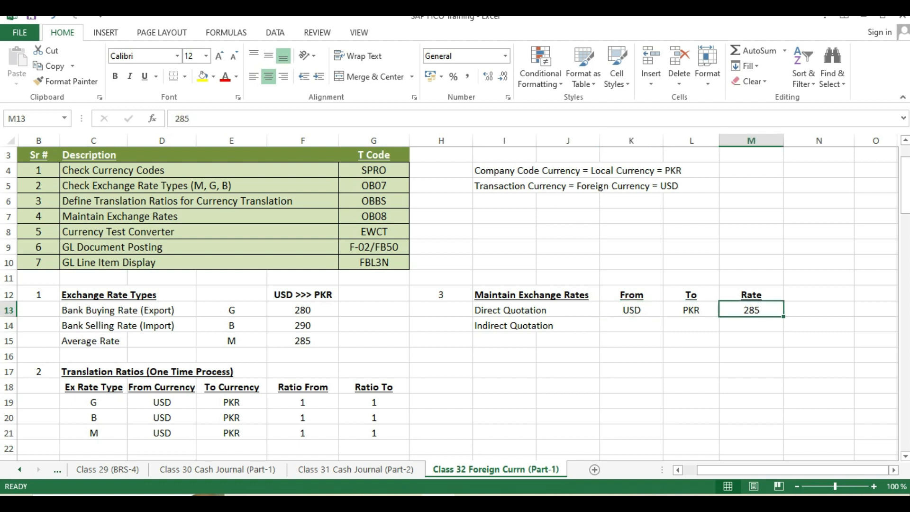
{"action": "key", "text": "Left"}
{"action": "key", "text": "Left"}
{"action": "key", "text": "Down"}
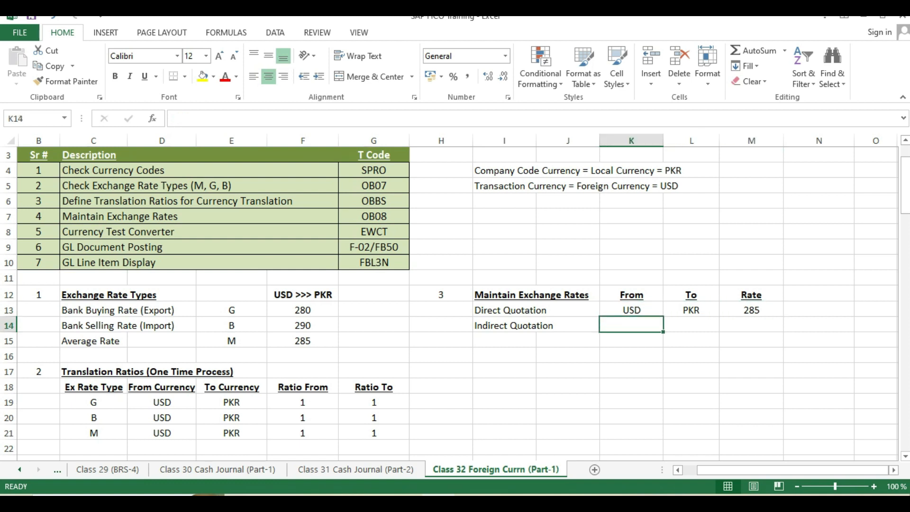
{"action": "type", "text": "PKR"}
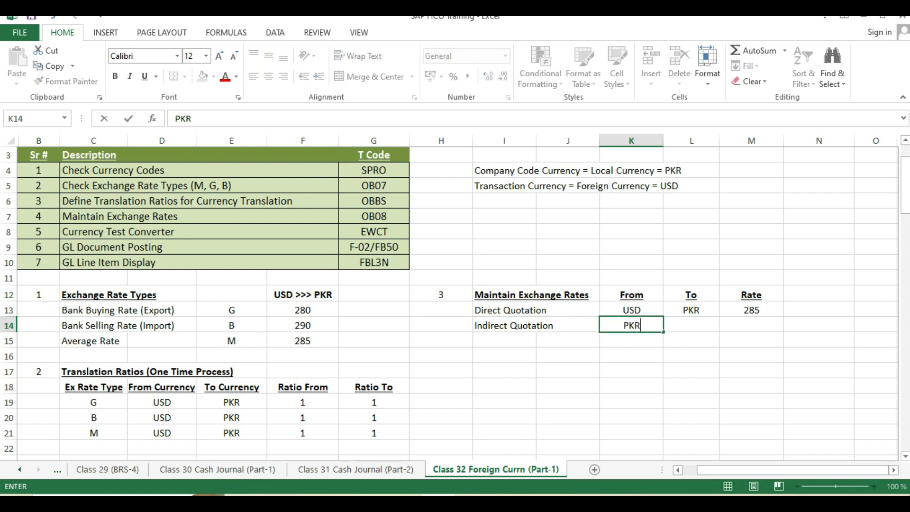
{"action": "key", "text": "Right"}
{"action": "type", "text": "USD"}
{"action": "key", "text": "Right"}
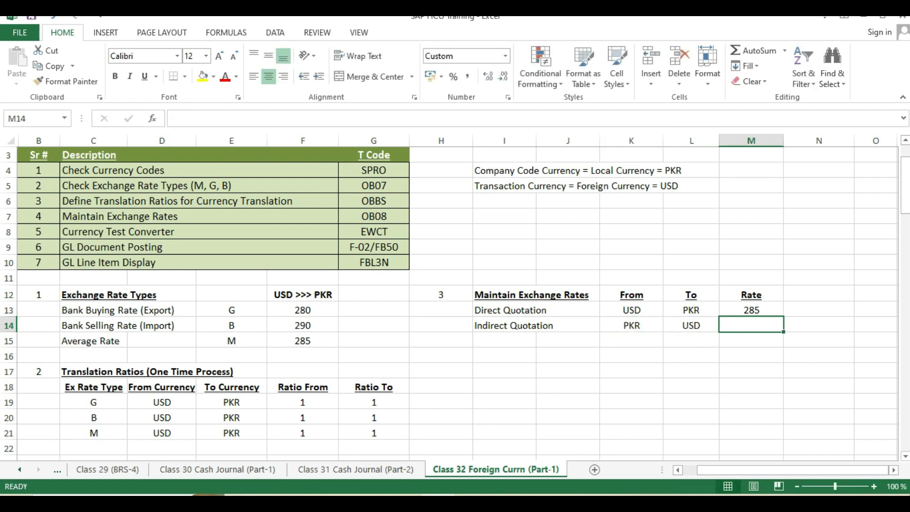
Calculate the Indirect Quotation rate in M14 with the formula =1/M13.
{"action": "type", "text": "=1/"}
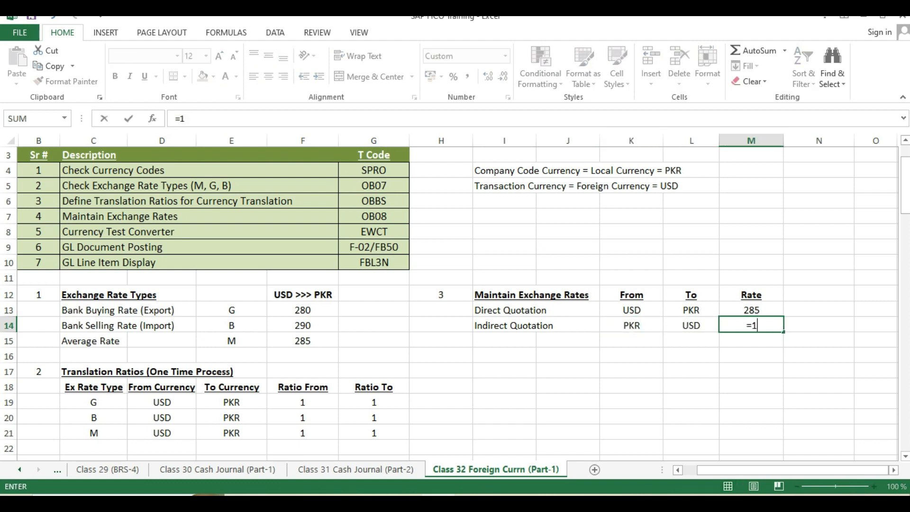
{"action": "key", "text": "Up"}
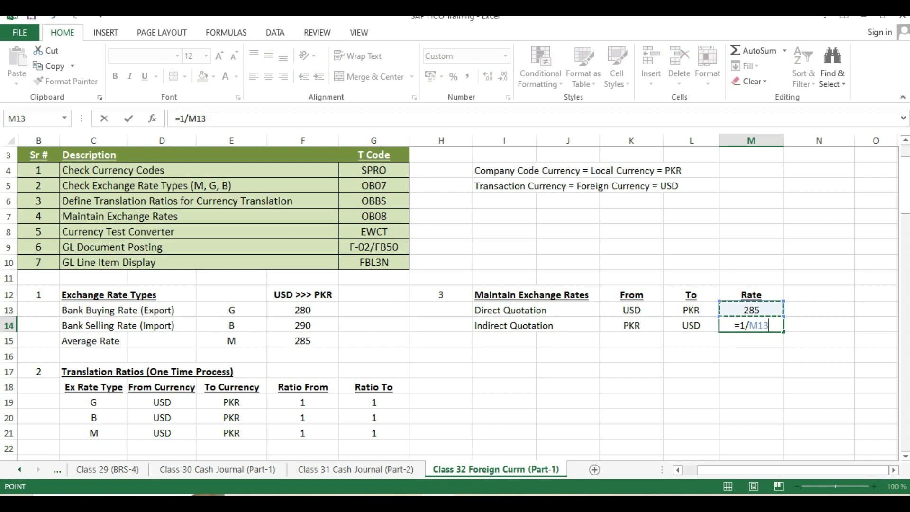
{"action": "key", "text": "ctrl+Return"}
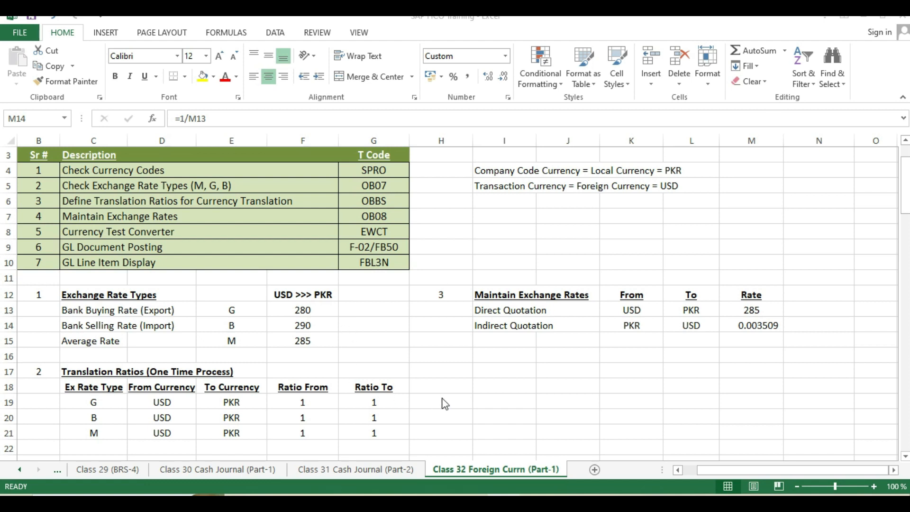
Start section 4 by entering its number in H17 and copying the Maintain Exchange Rates heading from I12 to I17.
{"action": "left_click", "coordinate": [444, 375]}
{"action": "type", "text": "4"}
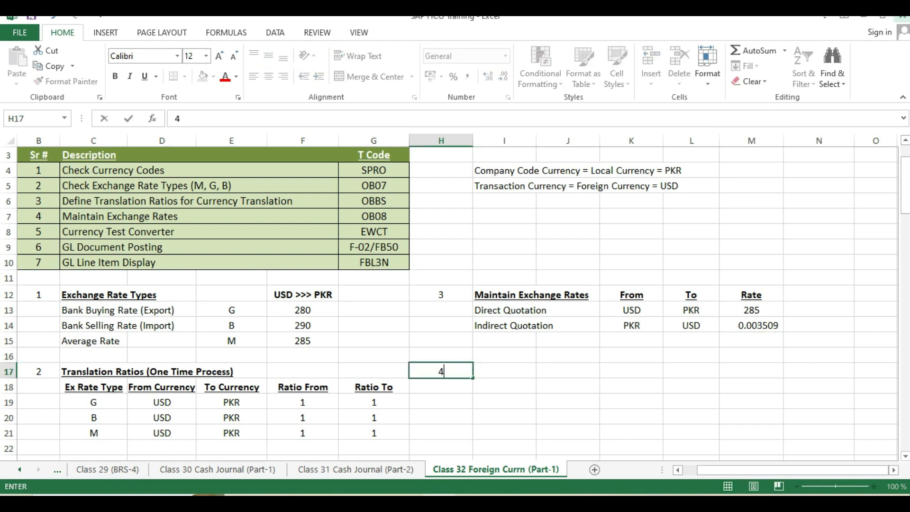
{"action": "key", "text": "Tab"}
{"action": "key", "text": "Up"}
{"action": "key", "text": "Up"}
{"action": "key", "text": "Up"}
{"action": "key", "text": "Up"}
{"action": "key", "text": "Up"}
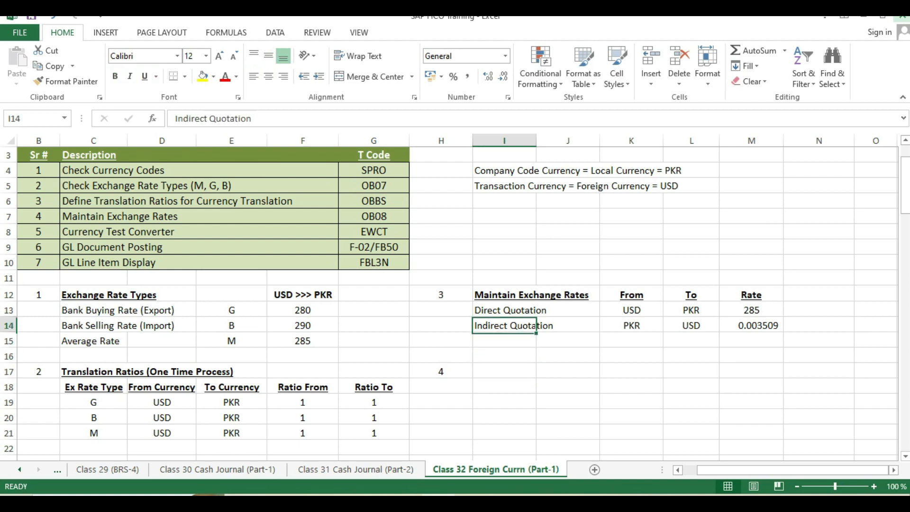
{"action": "key", "text": "ctrl+c"}
{"action": "key", "text": "Down"}
{"action": "key", "text": "Down"}
{"action": "key", "text": "Down"}
{"action": "key", "text": "Down"}
{"action": "key", "text": "Down"}
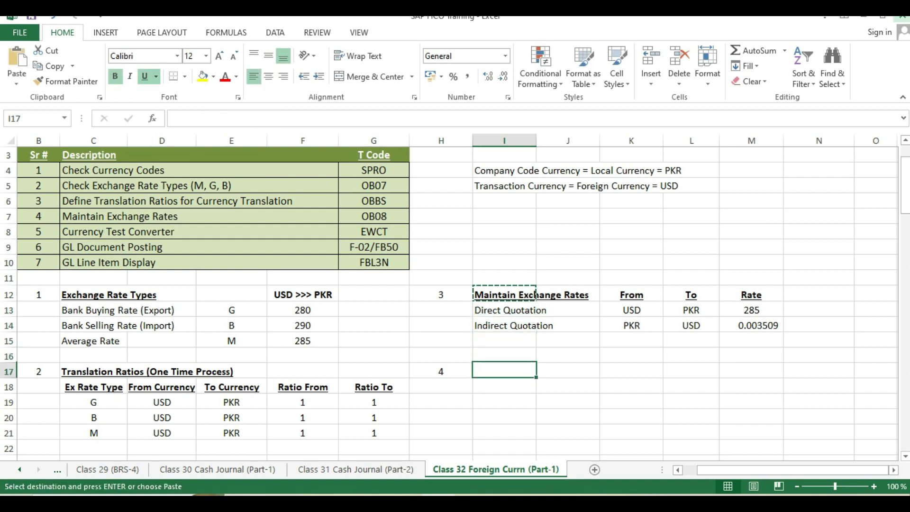
{"action": "key", "text": "Return"}
Add the section 4 column headings Ex Rate Type in I18, From in K18 and To in L18.
{"action": "key", "text": "Down"}
{"action": "type", "text": "Ex Rate"}
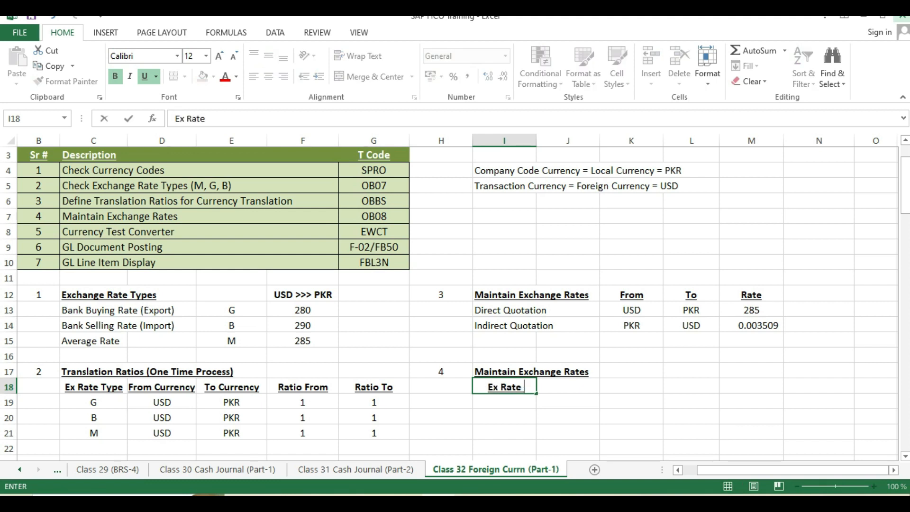
{"action": "type", "text": " Type"}
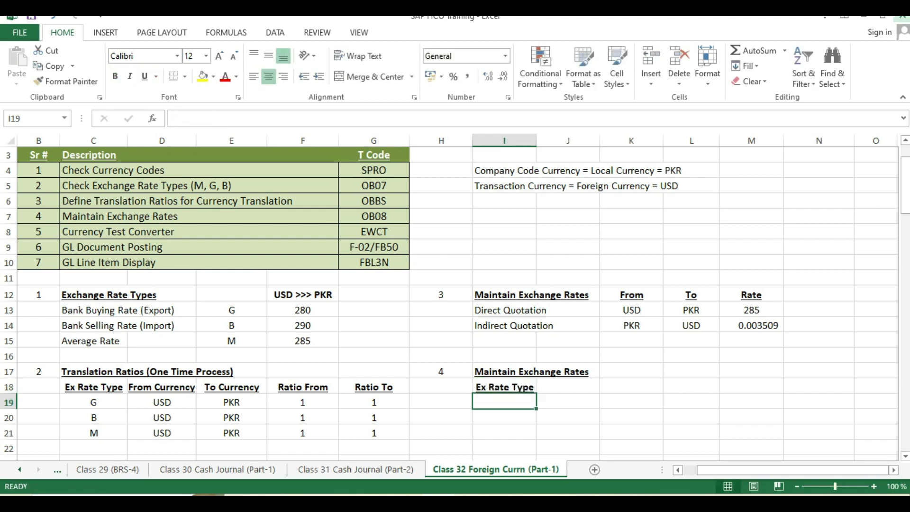
{"action": "key", "text": "Tab"}
{"action": "key", "text": "Tab"}
{"action": "type", "text": "From"}
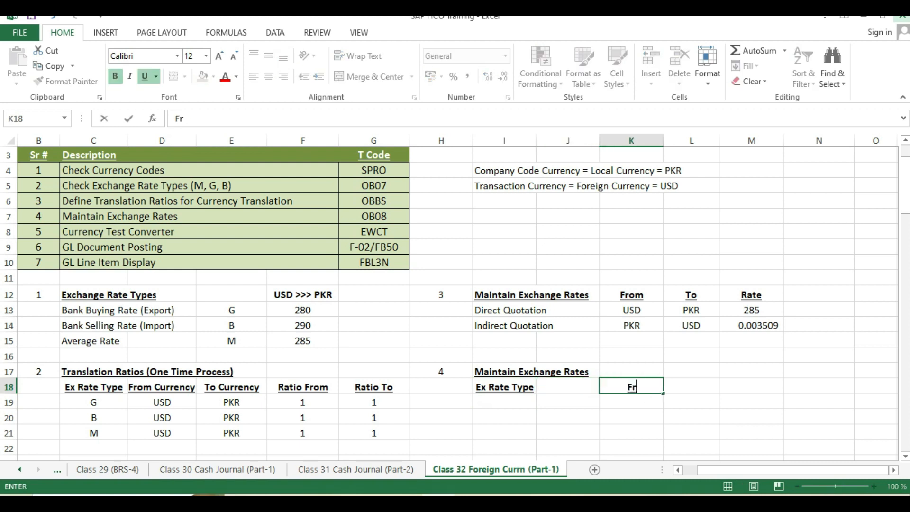
{"action": "key", "text": "Tab"}
{"action": "type", "text": "To"}
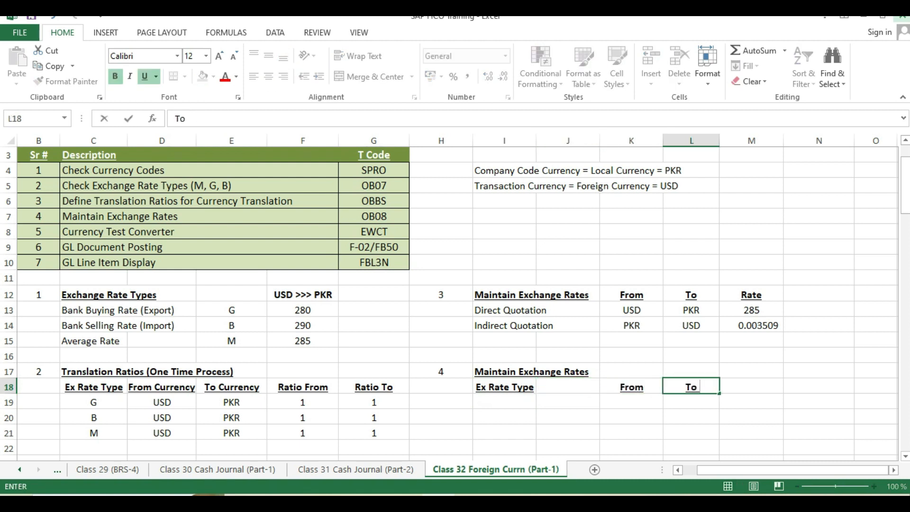
Add the heading Rate (Dir Quot) in M18 and widen column M to fit it.
{"action": "key", "text": "Tab"}
{"action": "type", "text": "Rate "}
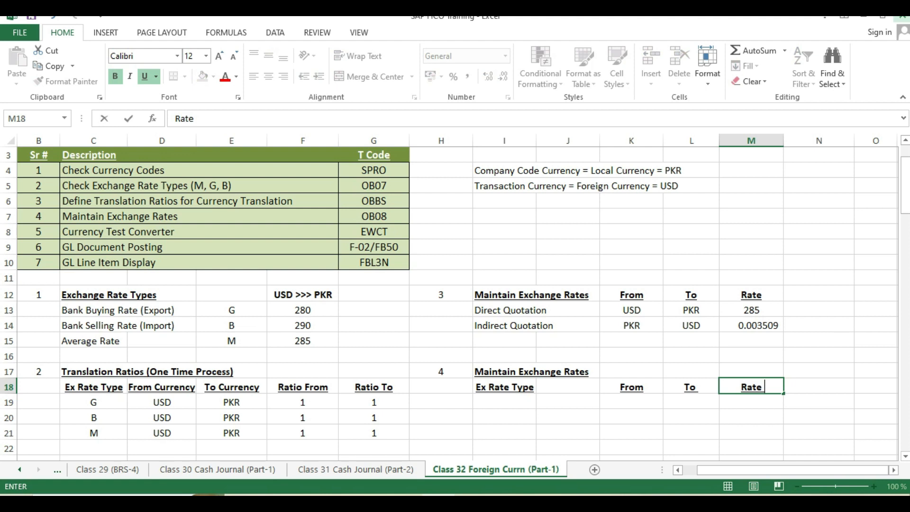
{"action": "type", "text": "(Dir Quo"}
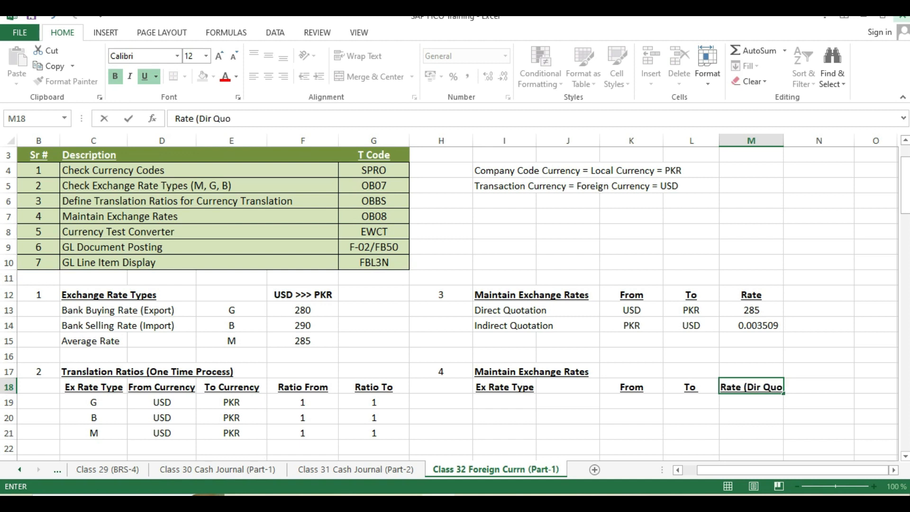
{"action": "type", "text": "t)"}
{"action": "key", "text": "Return"}
{"action": "left_click", "coordinate": [691, 402]}
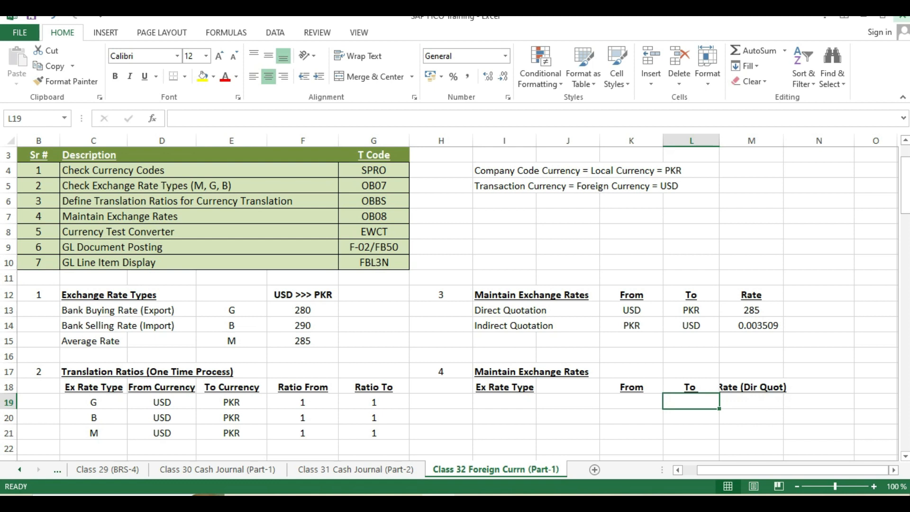
{"action": "left_click_drag", "start_coordinate": [784, 140], "coordinate": [795, 138]}
Copy the exchange rate types G, B and M from C19:C21 to I19:I21.
{"action": "key", "text": "Left"}
{"action": "key", "text": "Left"}
{"action": "key", "text": "Left"}
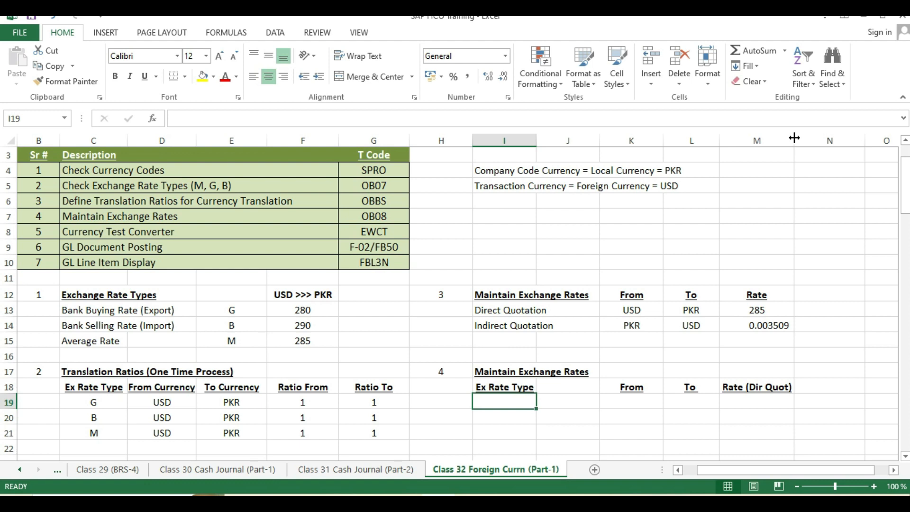
{"action": "key", "text": "Left"}
{"action": "key", "text": "Left"}
{"action": "key", "text": "Left"}
{"action": "key", "text": "Left"}
{"action": "key", "text": "Left"}
{"action": "key", "text": "Left"}
{"action": "key", "text": "shift+Down"}
{"action": "key", "text": "shift+Down"}
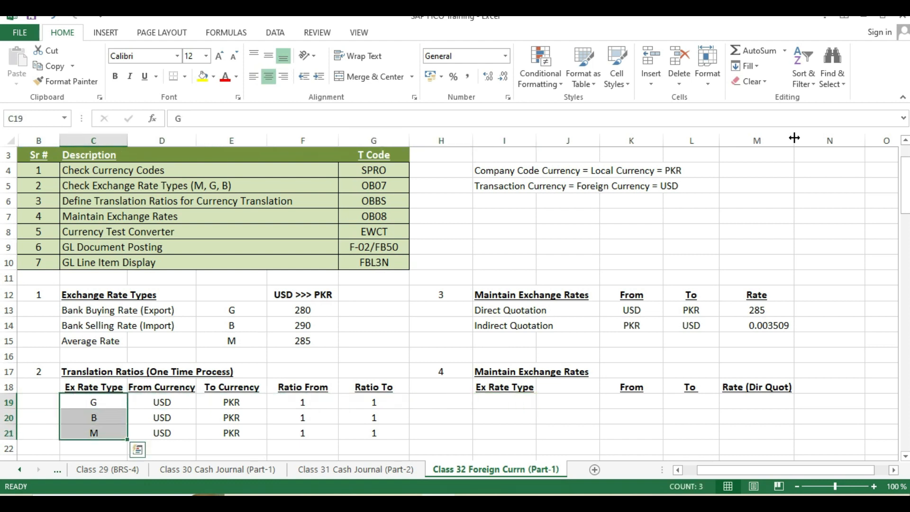
{"action": "key", "text": "ctrl+c"}
{"action": "key", "text": "Right"}
{"action": "key", "text": "Right"}
{"action": "key", "text": "Right"}
{"action": "key", "text": "Right"}
{"action": "key", "text": "Right"}
{"action": "key", "text": "Right"}
{"action": "key", "text": "Return"}
Enter USD in K19 and PKR in L19 as the from and to currencies for rate type G.
{"action": "key", "text": "Right"}
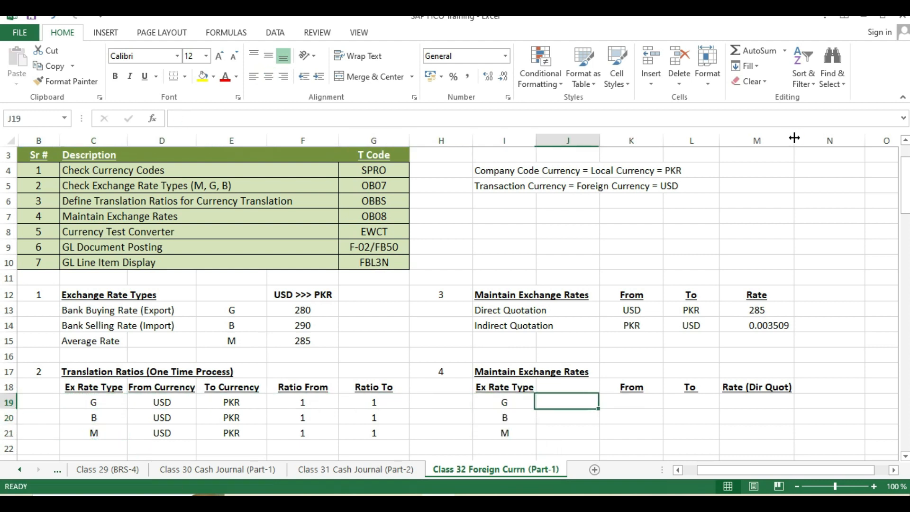
{"action": "key", "text": "Right"}
{"action": "type", "text": "USD"}
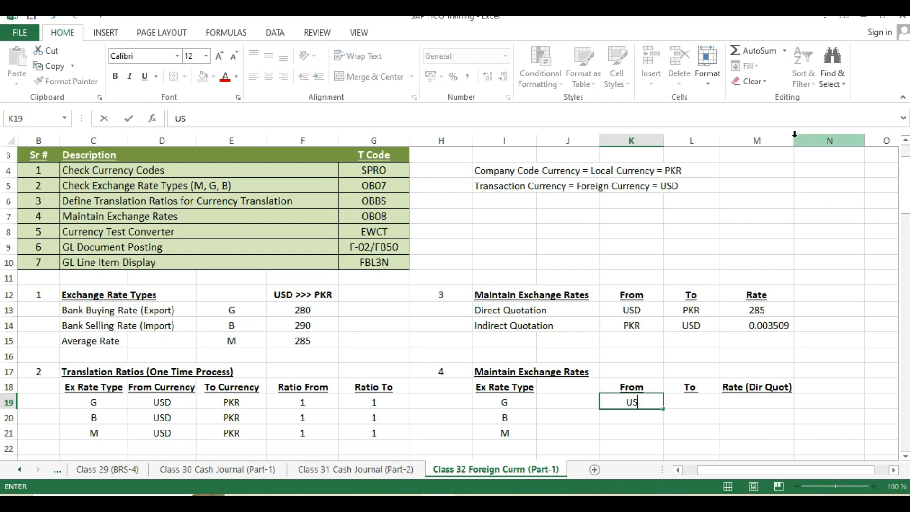
{"action": "key", "text": "Right"}
{"action": "type", "text": "PKR"}
{"action": "key", "text": "BackSpace"}
{"action": "key", "text": "BackSpace"}
{"action": "type", "text": "KR"}
{"action": "key", "text": "Left"}
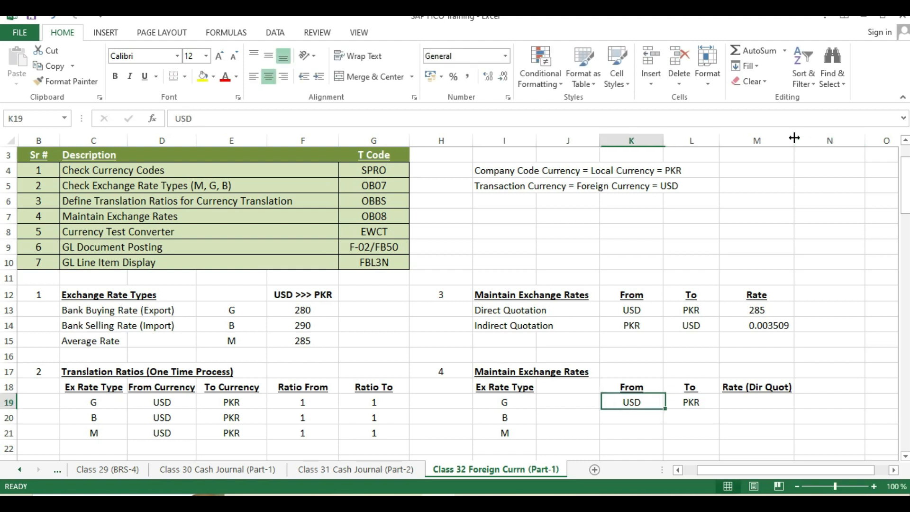
Fill the USD and PKR currency pair from K19:L19 down to row 21.
{"action": "key", "text": "shift+Right"}
{"action": "key", "text": "shift+Down"}
{"action": "key", "text": "shift+Down"}
{"action": "key", "text": "ctrl+d"}
Enter the direct quotation rates 280, 290 and 285 in M19:M21 for types G, B and M.
{"action": "key", "text": "Right"}
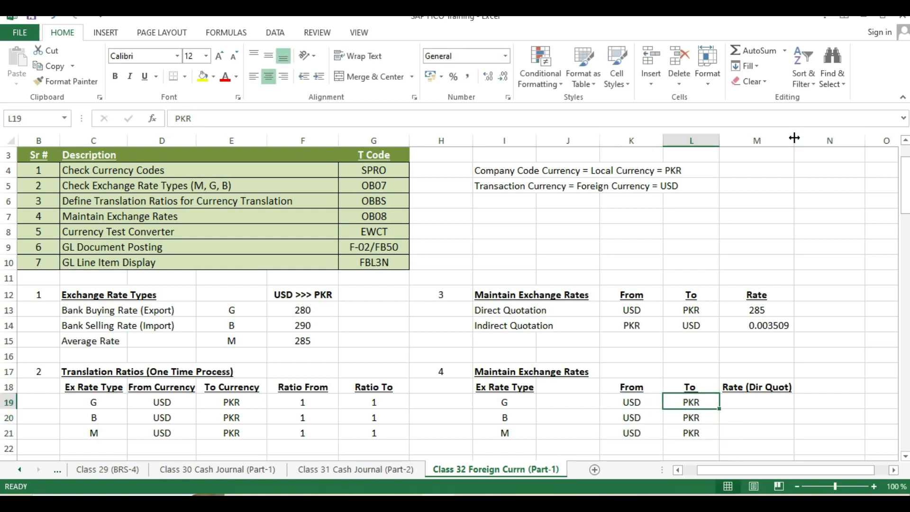
{"action": "key", "text": "Right"}
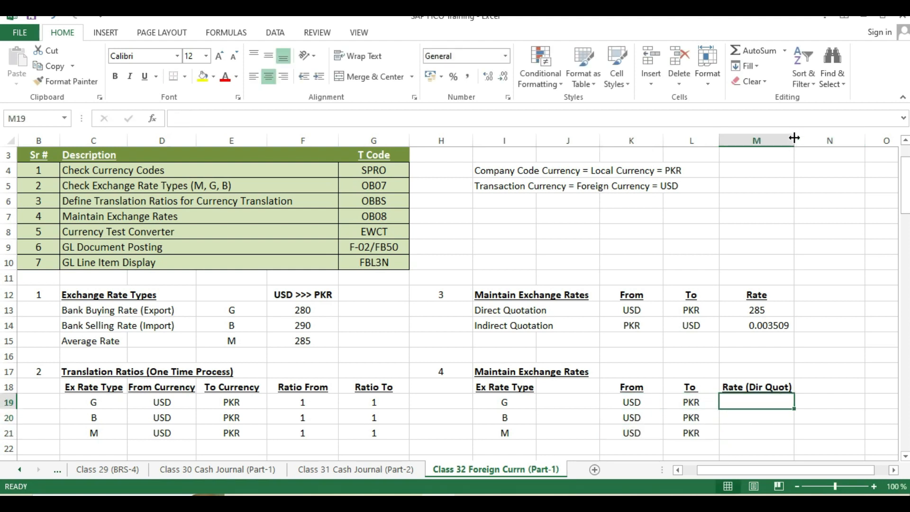
{"action": "type", "text": "280"}
{"action": "key", "text": "Return"}
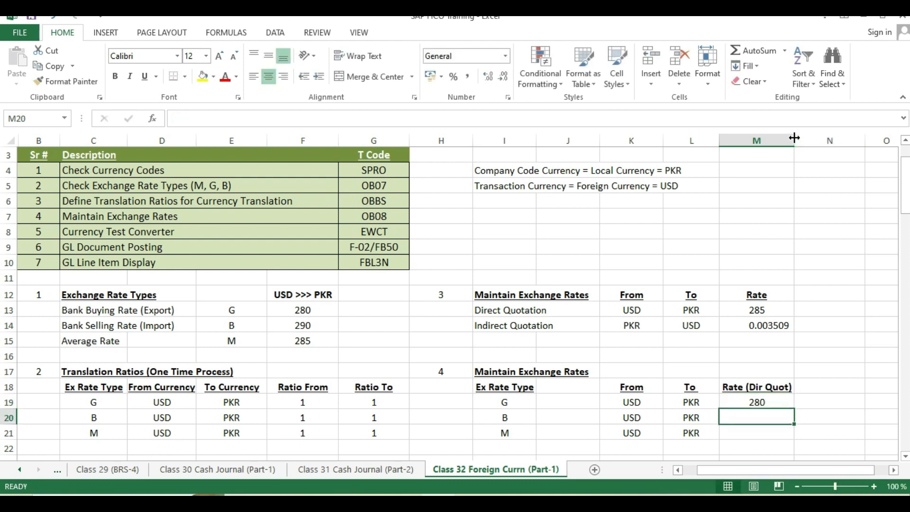
{"action": "type", "text": "290"}
{"action": "key", "text": "Return"}
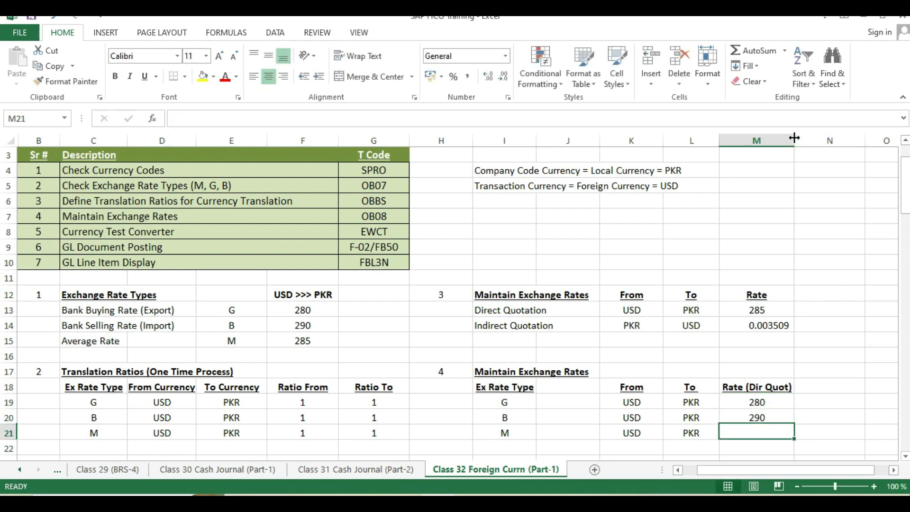
{"action": "type", "text": "285"}
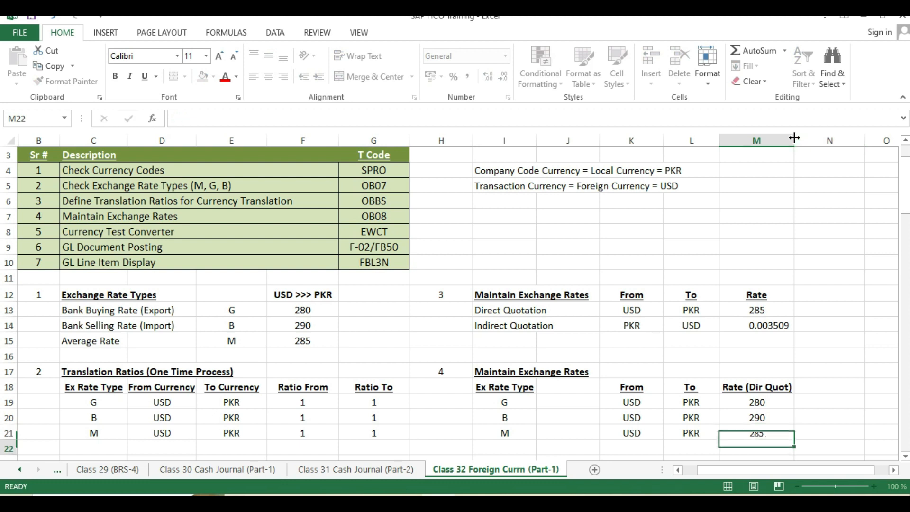
{"action": "key", "text": "Return"}
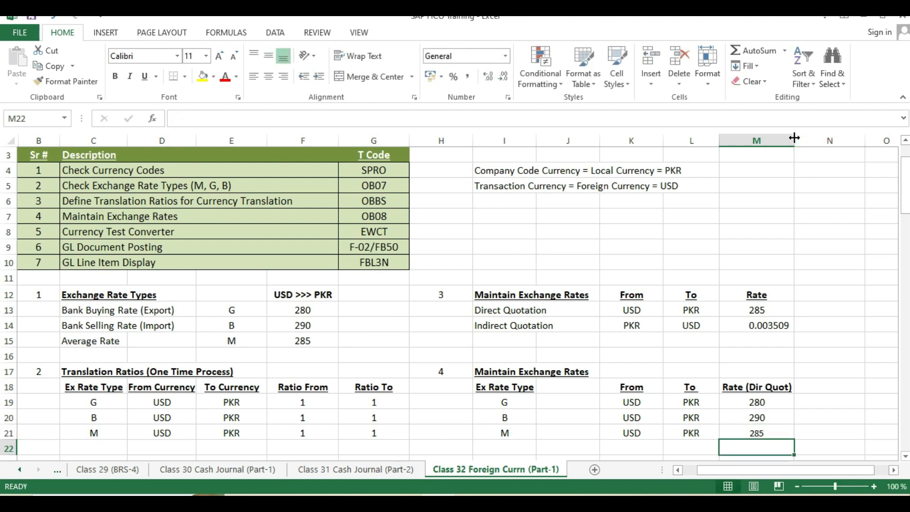
{"action": "key", "text": "Up"}
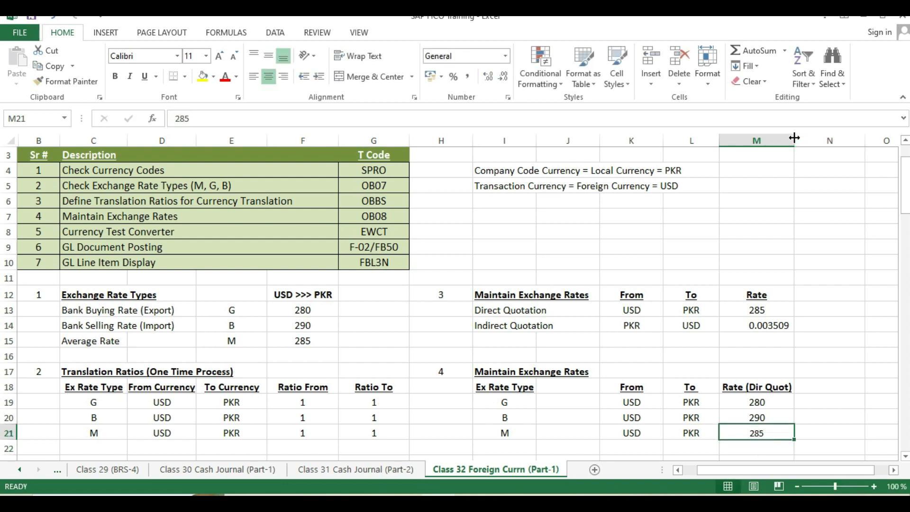
{"action": "key", "text": "Left"}
{"action": "key", "text": "Left"}
{"action": "key", "text": "Left"}
{"action": "key", "text": "Right"}
{"action": "key", "text": "Right"}
{"action": "key", "text": "Right"}
Switch to the SAP session, run transaction SPRO and display the SAP Customizing Implementation Guide.
{"action": "key", "text": "alt+Tab"}
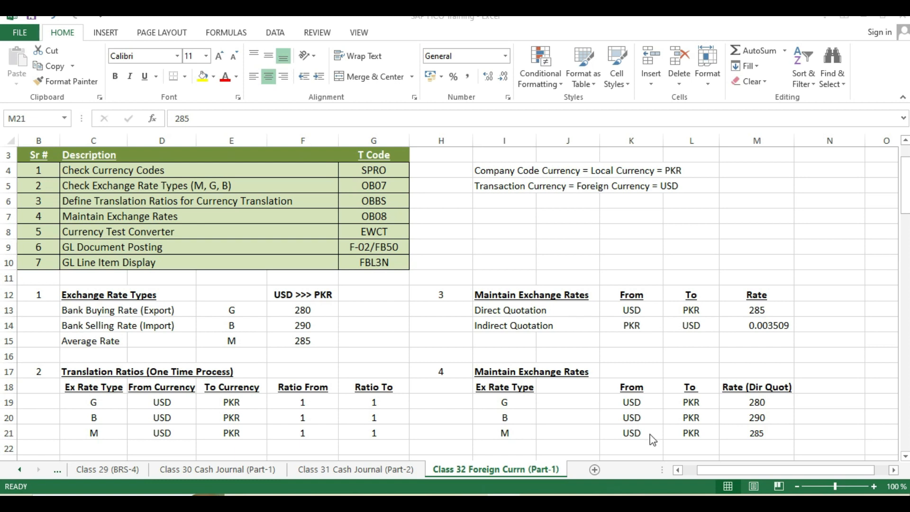
{"action": "key", "text": "alt+Tab"}
{"action": "key", "text": "alt+Tab"}
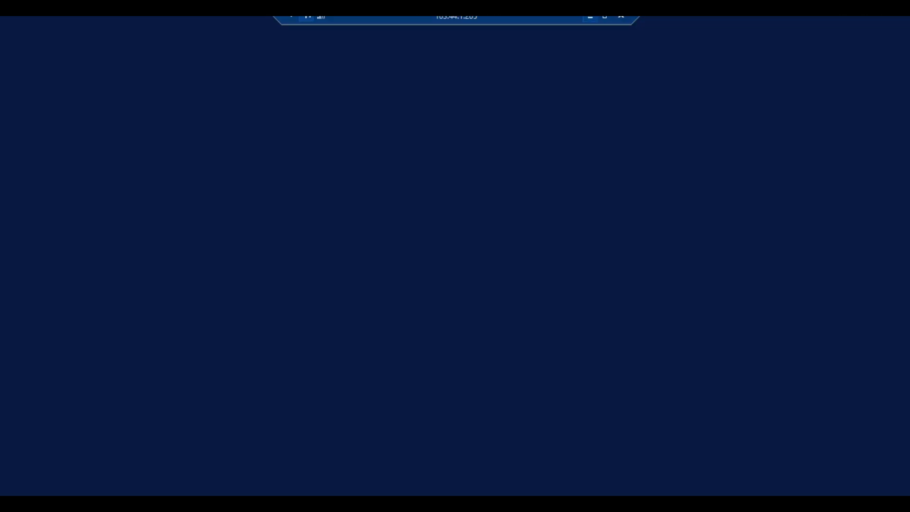
{"action": "type", "text": "SPRO"}
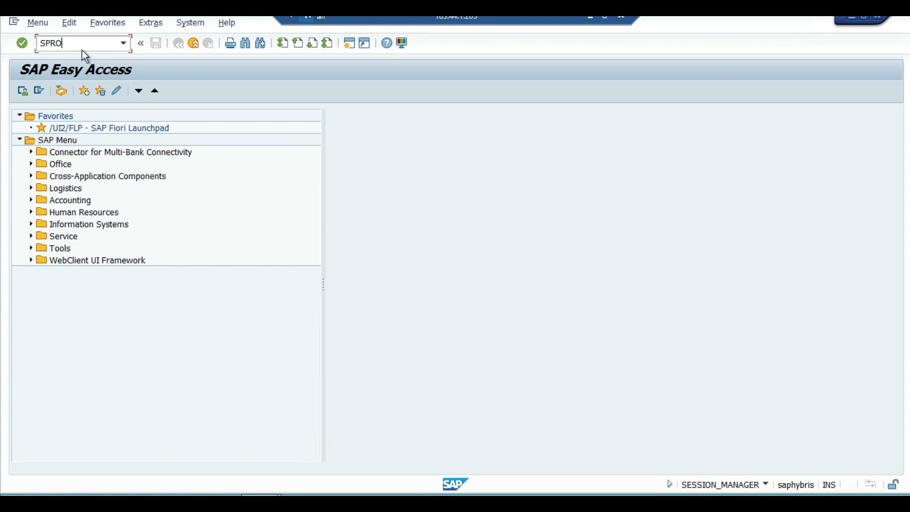
{"action": "key", "text": "Return"}
{"action": "left_click", "coordinate": [62, 96]}
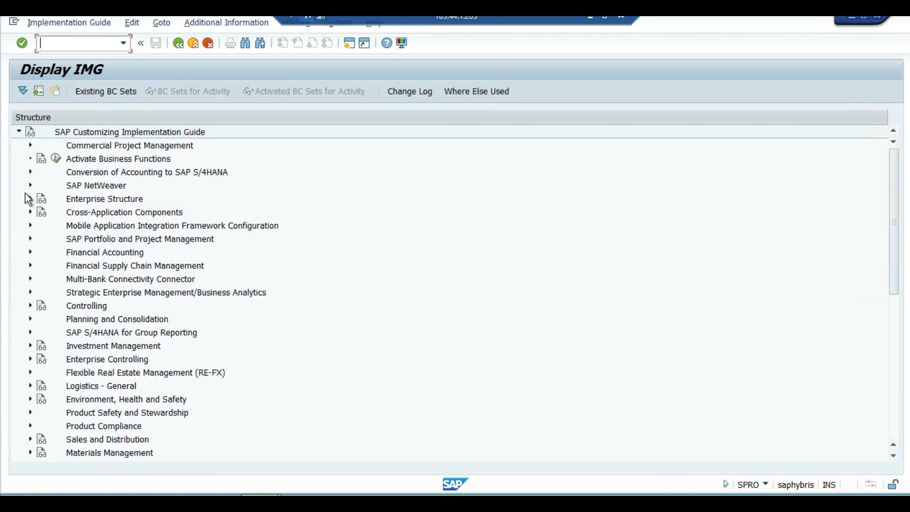
Open the Check Currency Codes activity under SAP NetWeaver, General settings, Currencies.
{"action": "left_click", "coordinate": [30, 185]}
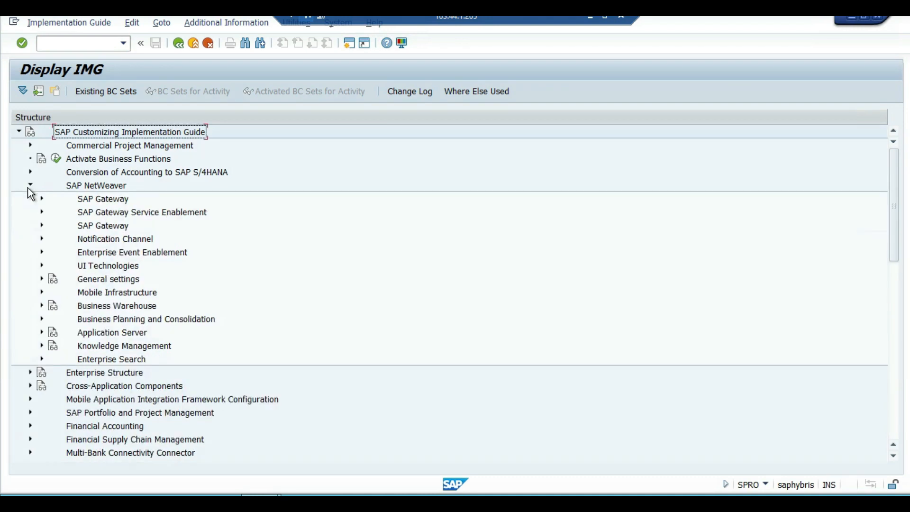
{"action": "left_click", "coordinate": [42, 278]}
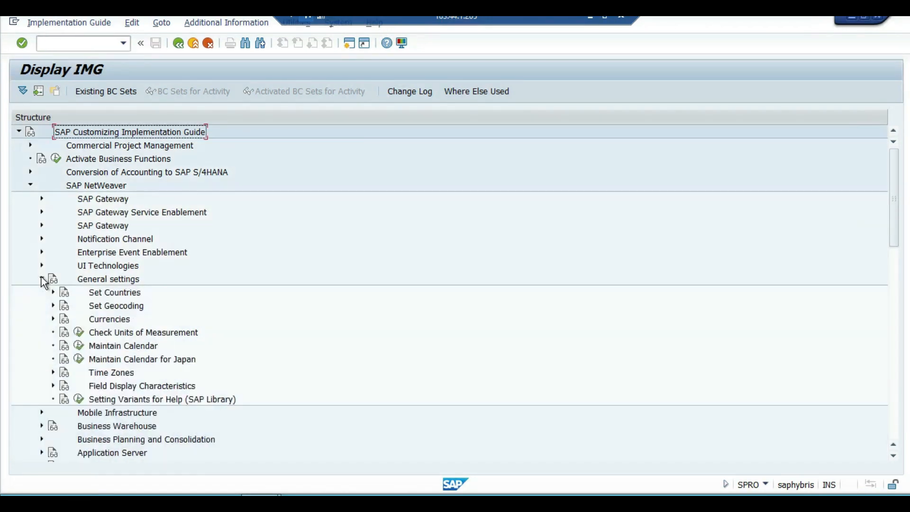
{"action": "left_click", "coordinate": [54, 319]}
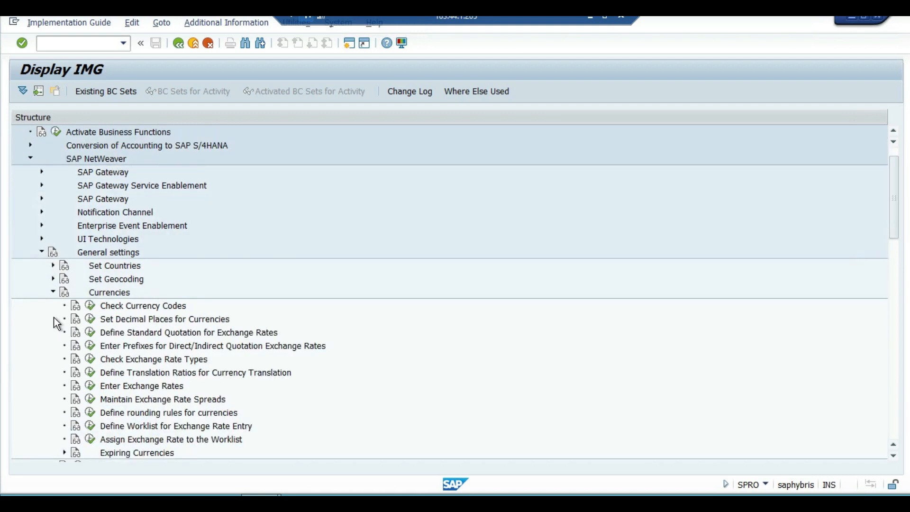
{"action": "left_click", "coordinate": [156, 311]}
{"action": "left_click", "coordinate": [91, 307]}
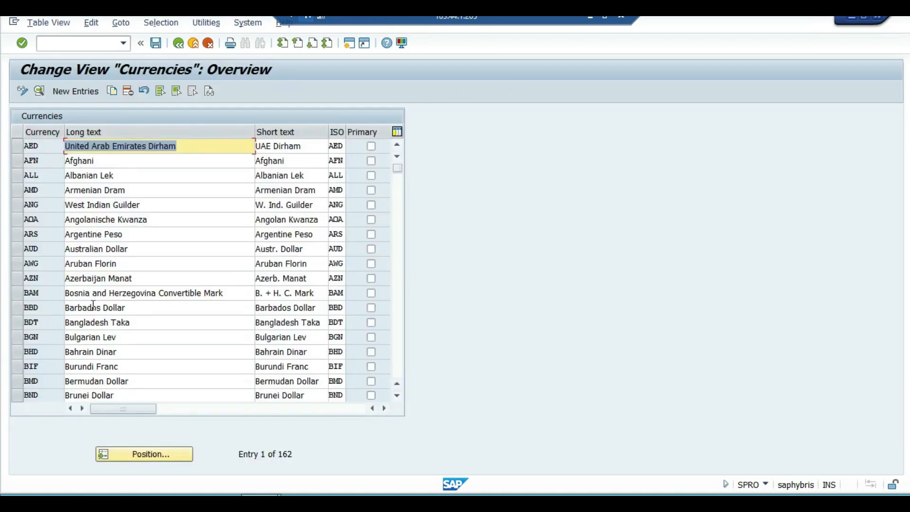
Position the Currencies overview on the entry PKR to check the currency code.
{"action": "left_click", "coordinate": [173, 455]}
{"action": "type", "text": "PKR"}
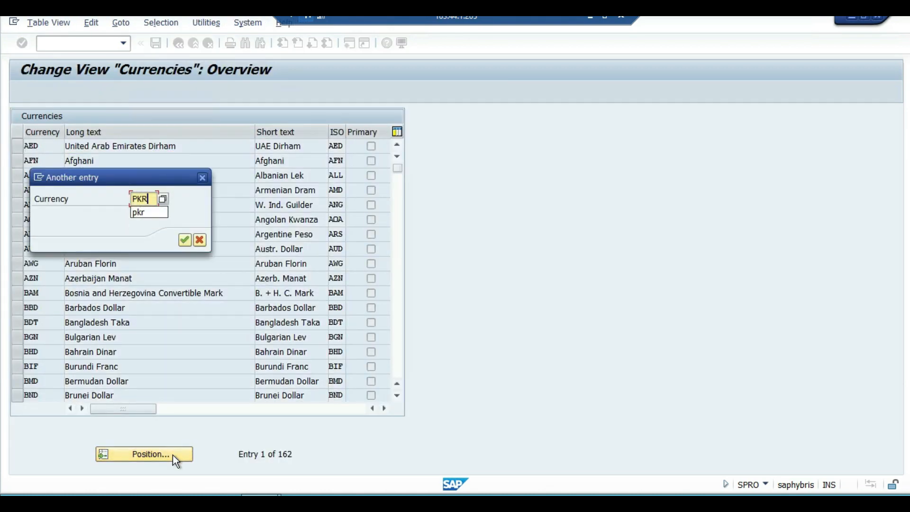
{"action": "left_click", "coordinate": [185, 240]}
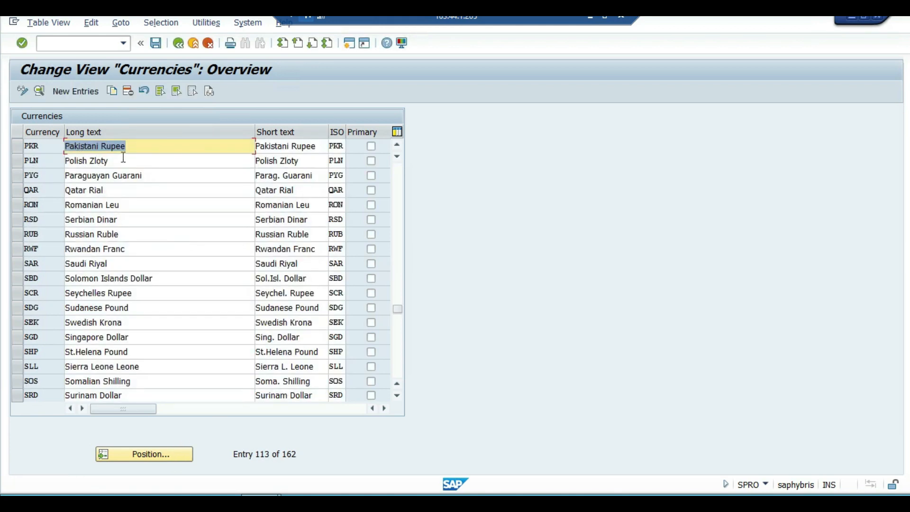
Position the Currencies overview on the entry USD to check the currency code.
{"action": "left_click", "coordinate": [186, 457]}
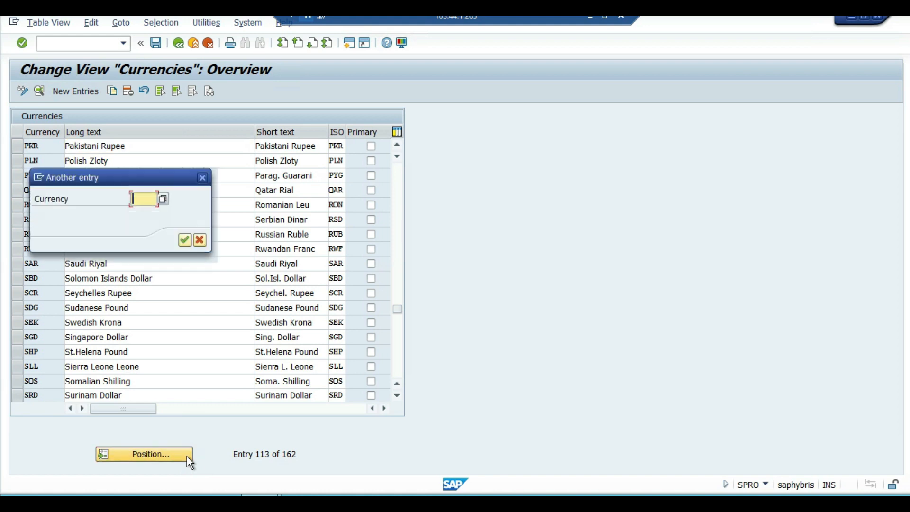
{"action": "type", "text": "USD"}
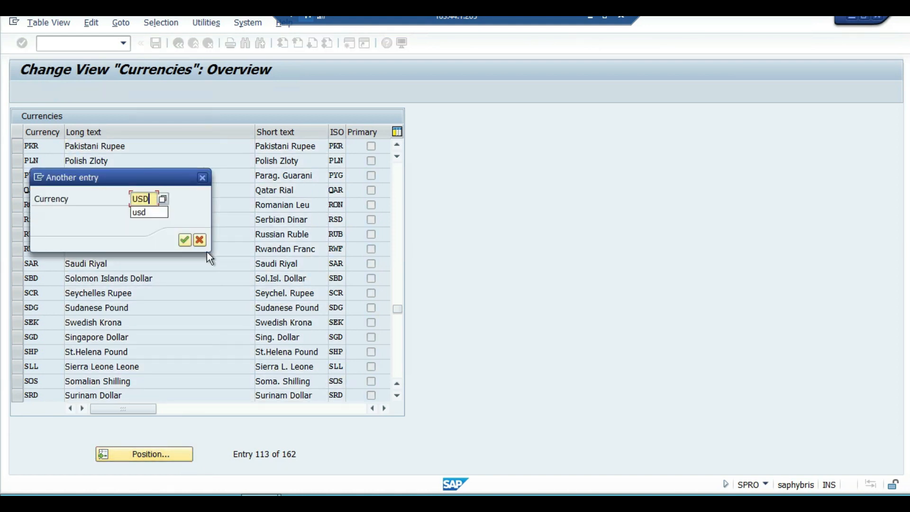
{"action": "left_click", "coordinate": [189, 244]}
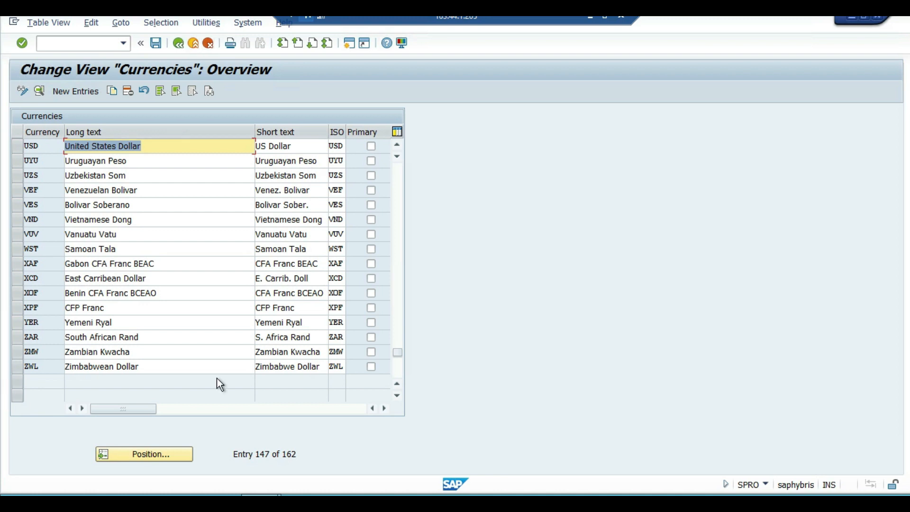
Return to the implementation guide, open the Check Exchange Rate Types activity and widen its Usage column.
{"action": "left_click", "coordinate": [177, 49]}
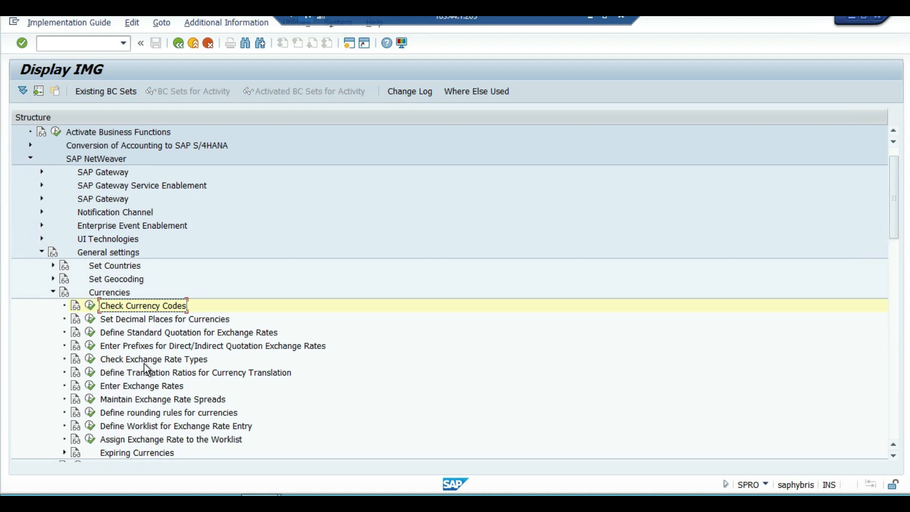
{"action": "left_click", "coordinate": [89, 359]}
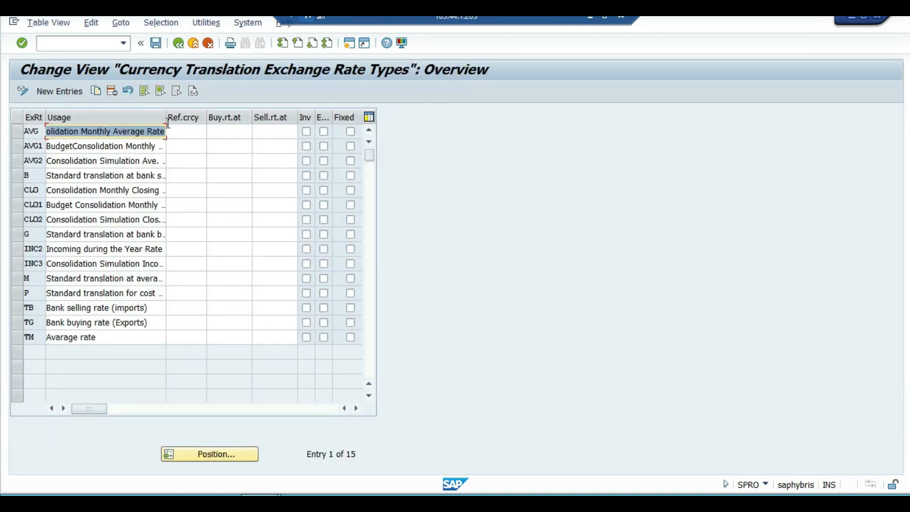
{"action": "left_click_drag", "start_coordinate": [166, 119], "coordinate": [194, 122]}
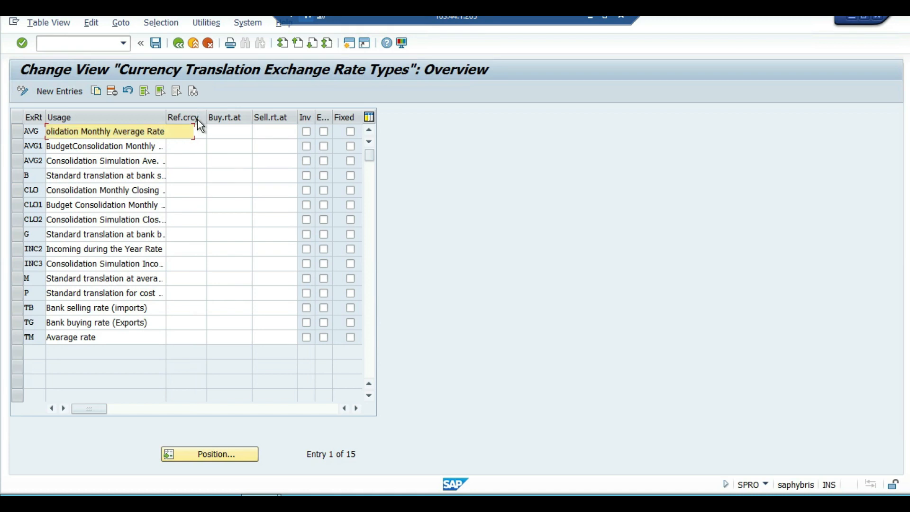
Widen the Usage column further and review the full descriptions of the exchange rate types.
{"action": "left_click", "coordinate": [44, 233]}
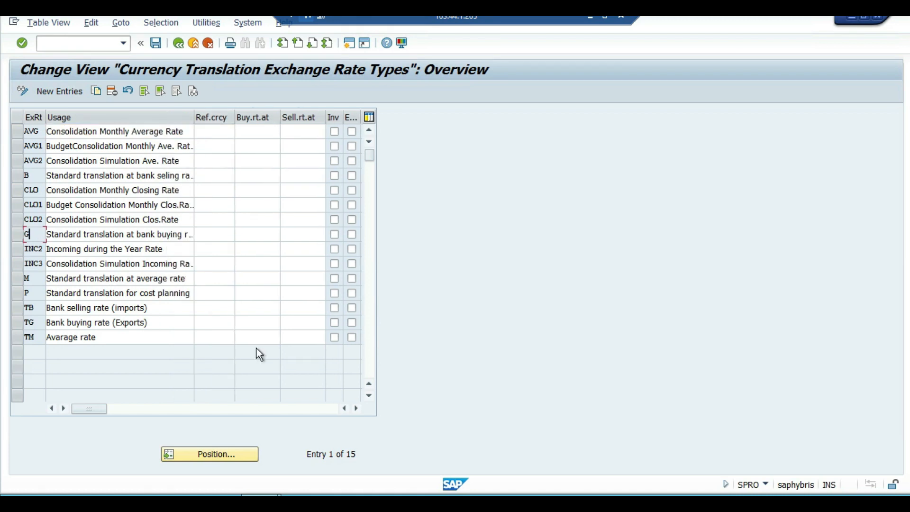
{"action": "left_click_drag", "start_coordinate": [194, 120], "coordinate": [222, 120]}
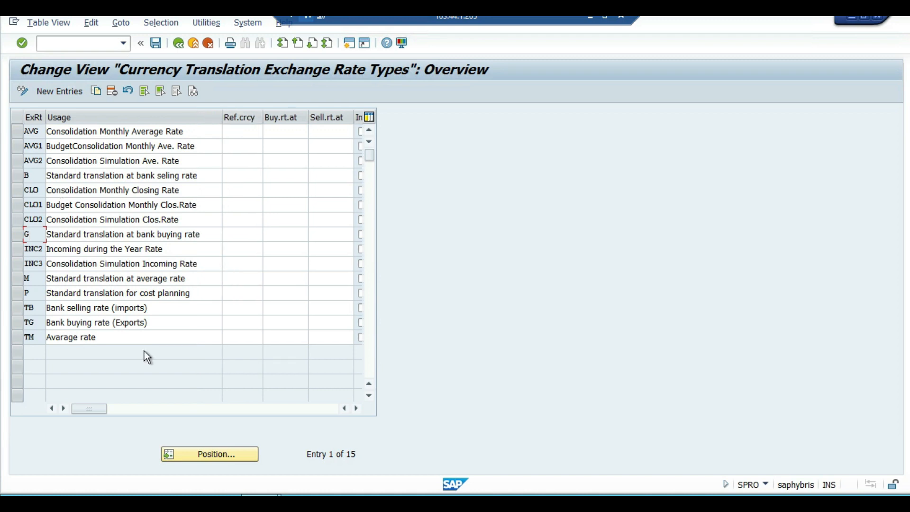
{"action": "key", "text": "Down"}
{"action": "key", "text": "Down"}
{"action": "key", "text": "Down"}
Return to the implementation guide and open the Define Translation Ratios for Currency Translation activity, continuing past the warning.
{"action": "left_click", "coordinate": [193, 45]}
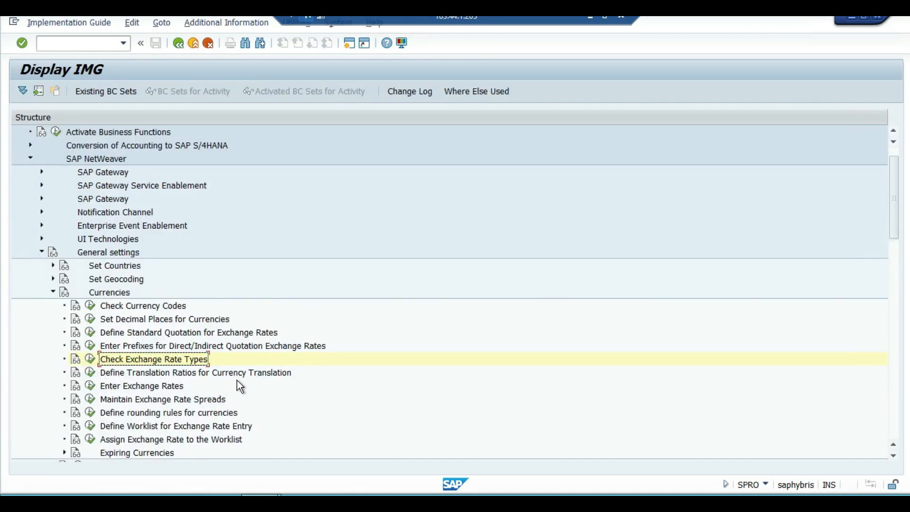
{"action": "left_click", "coordinate": [89, 374]}
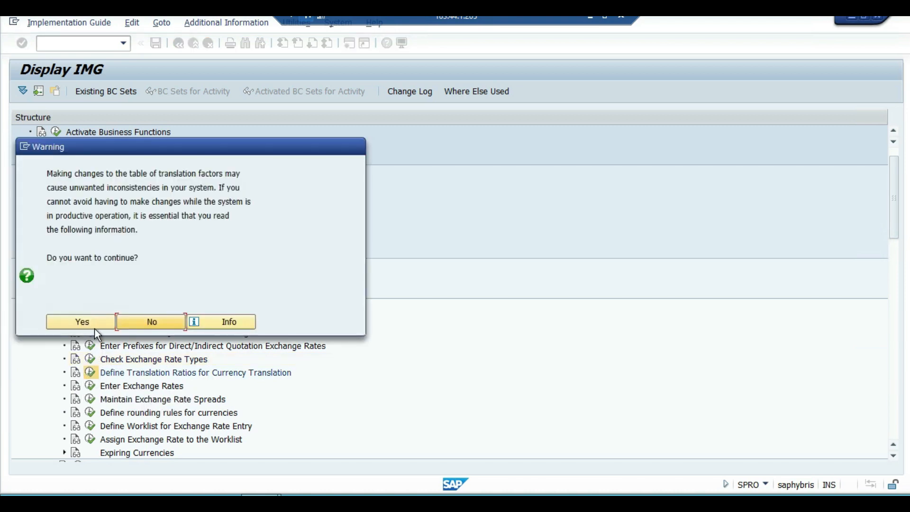
{"action": "left_click", "coordinate": [99, 325]}
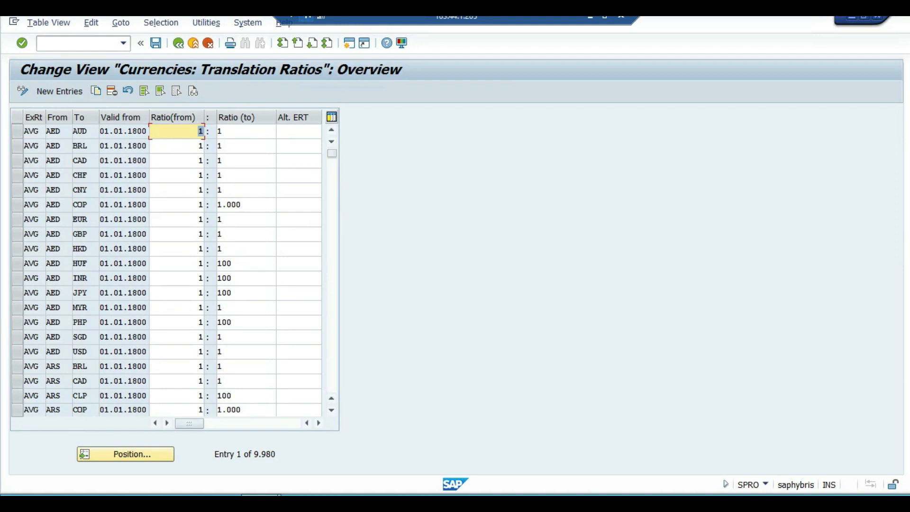
Start new translation ratio entries with exchange rate types G, B and M in the first three rows.
{"action": "left_click", "coordinate": [61, 91]}
{"action": "type", "text": "G"}
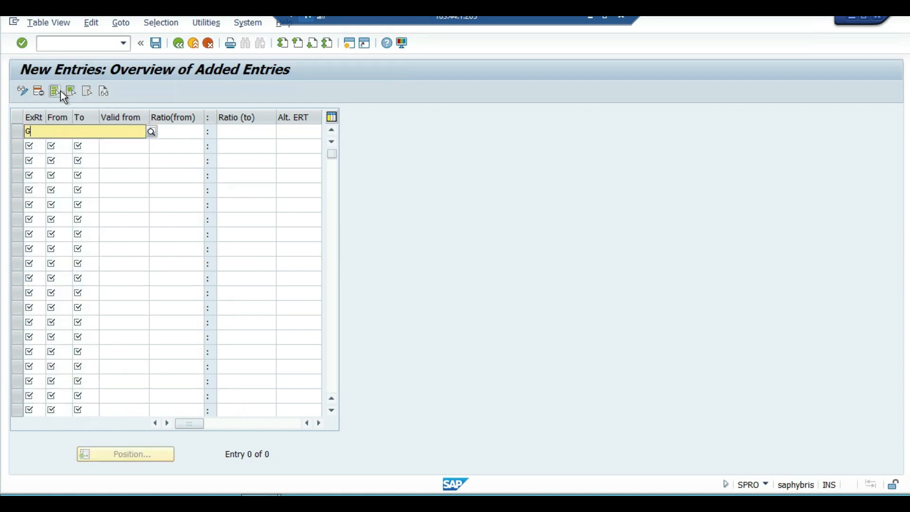
{"action": "key", "text": "Down"}
{"action": "key", "text": "Return"}
{"action": "type", "text": "B"}
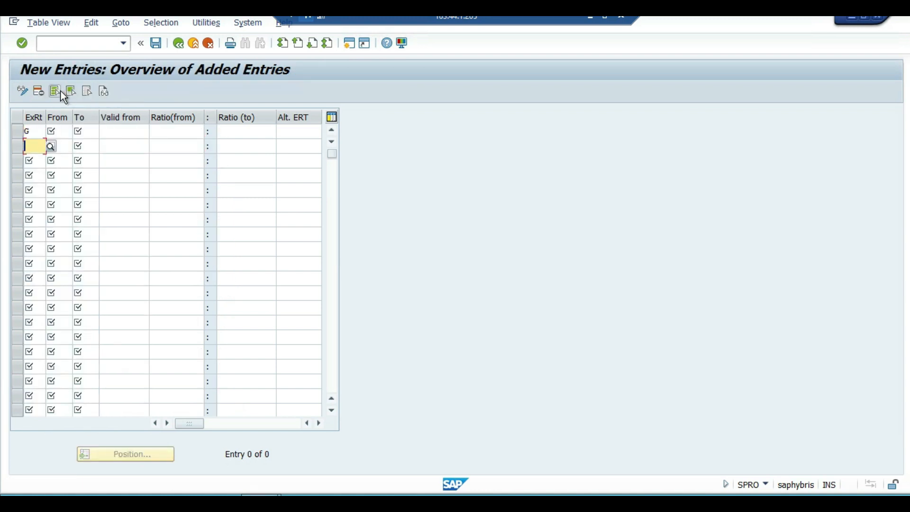
{"action": "key", "text": "Escape"}
{"action": "key", "text": "Down"}
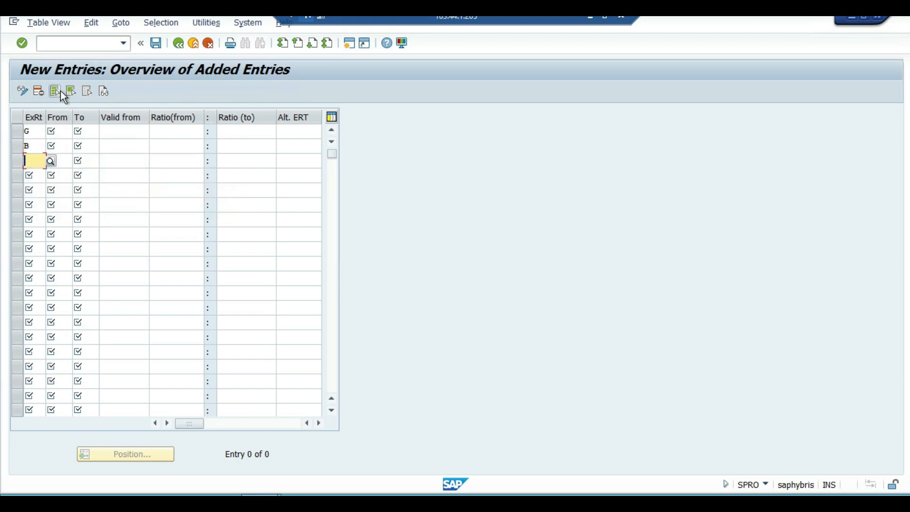
{"action": "type", "text": "M"}
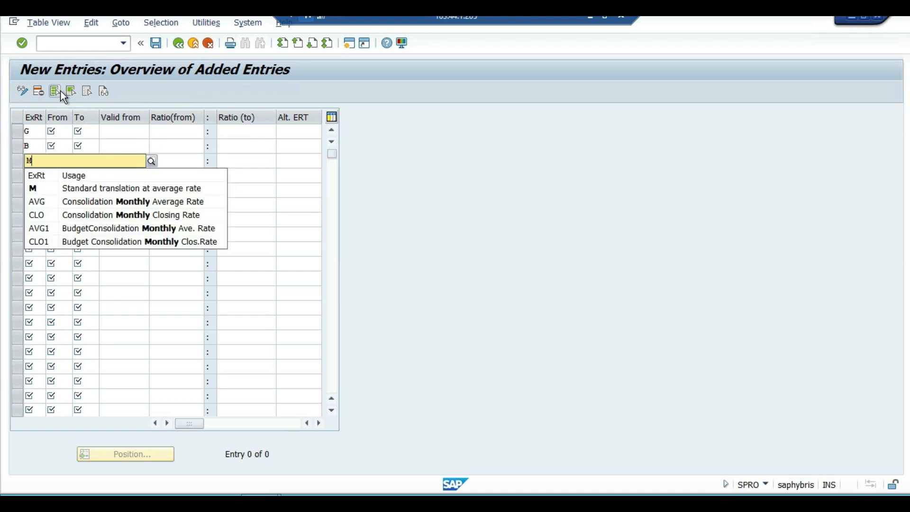
{"action": "key", "text": "Down"}
{"action": "key", "text": "Return"}
{"action": "key", "text": "Up"}
{"action": "key", "text": "Up"}
Complete the rate type G row with USD to PKR, valid from 01.11.2023, at a ratio of 1:1.
{"action": "key", "text": "Tab"}
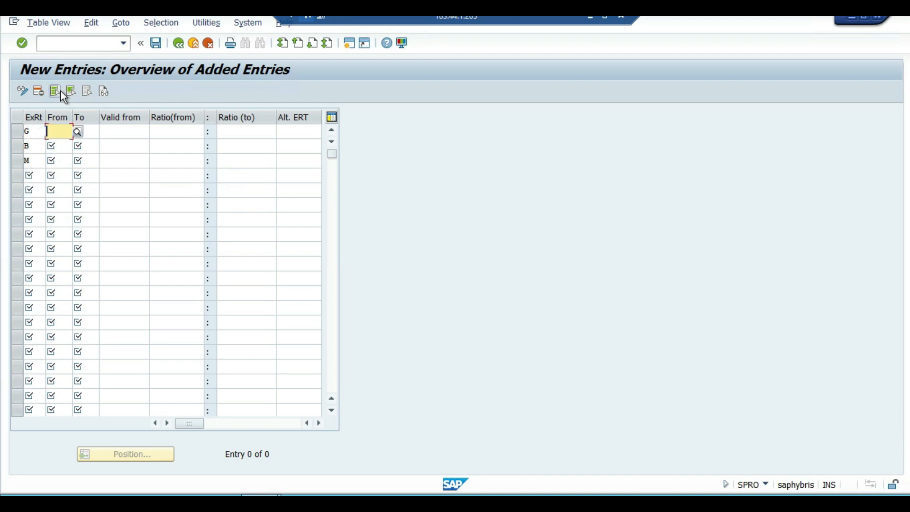
{"action": "type", "text": "USD"}
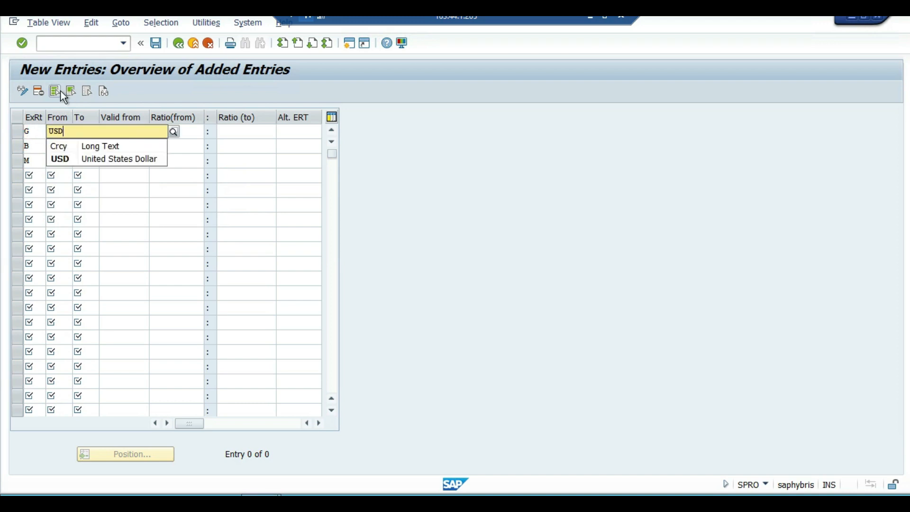
{"action": "key", "text": "Tab"}
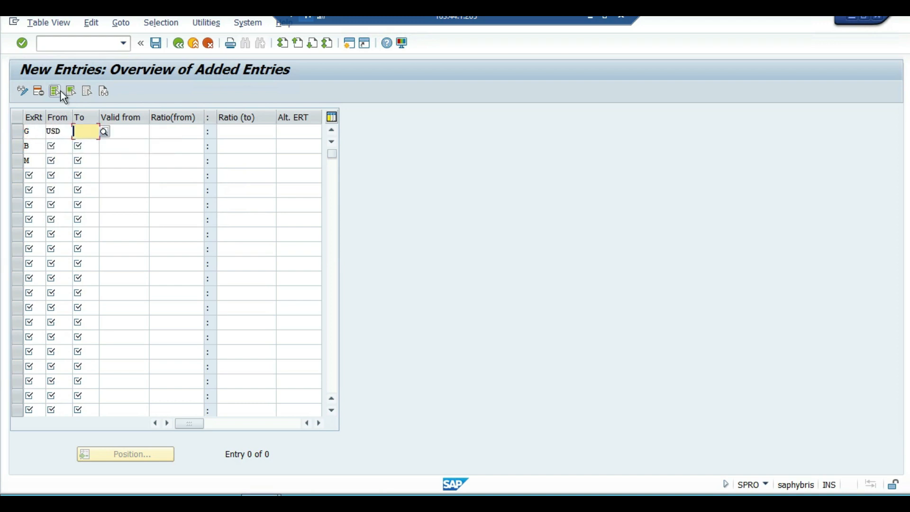
{"action": "type", "text": "PKR"}
{"action": "key", "text": "Tab"}
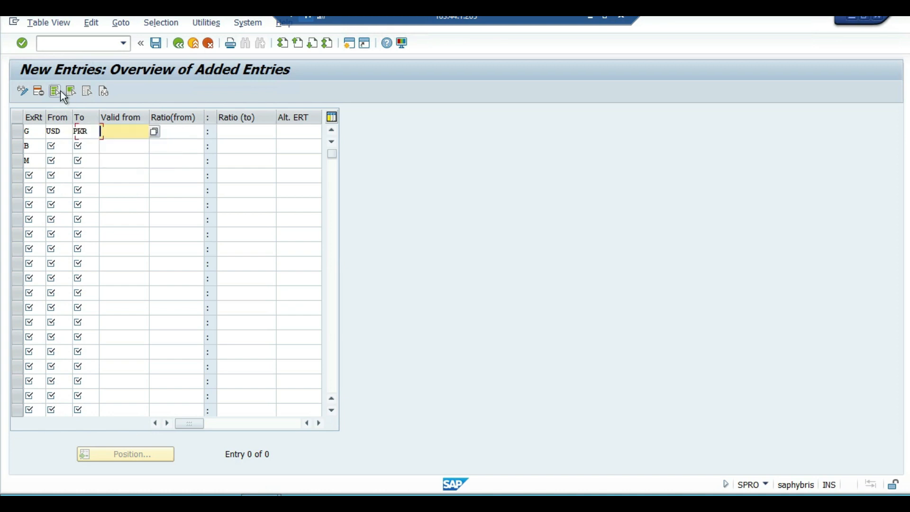
{"action": "type", "text": "01."}
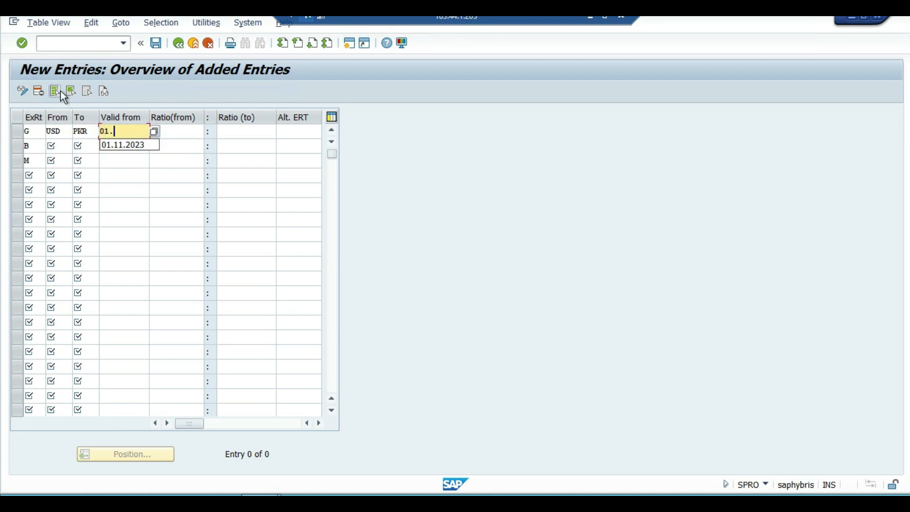
{"action": "type", "text": "11.2023"}
{"action": "key", "text": "Tab"}
{"action": "type", "text": "1"}
{"action": "key", "text": "Tab"}
{"action": "type", "text": "1"}
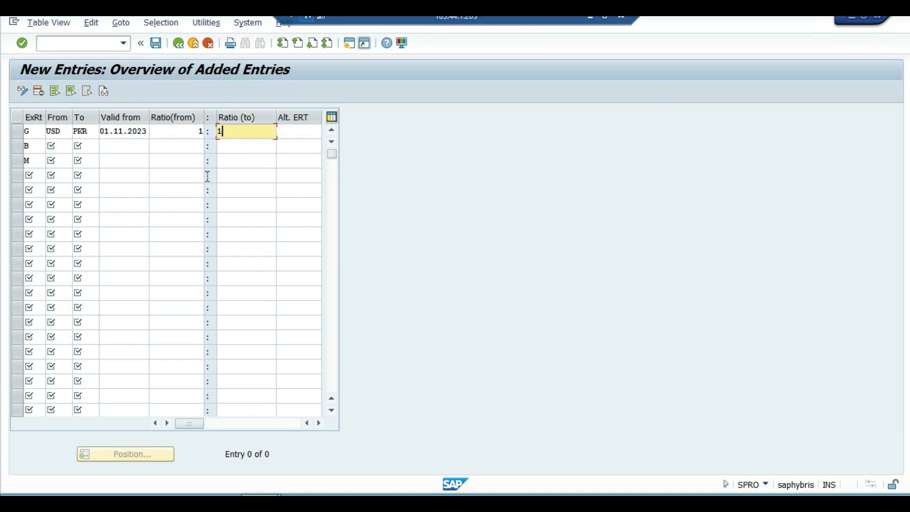
Complete the rate type B row with USD to PKR, valid from 01.11.2023, at a ratio of 1:1.
{"action": "left_click", "coordinate": [67, 148]}
{"action": "type", "text": "US"}
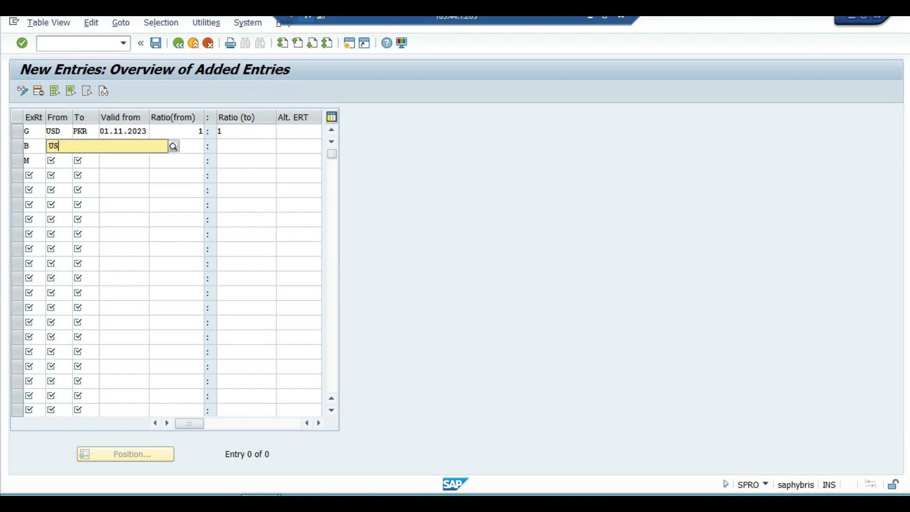
{"action": "type", "text": "D PKR "}
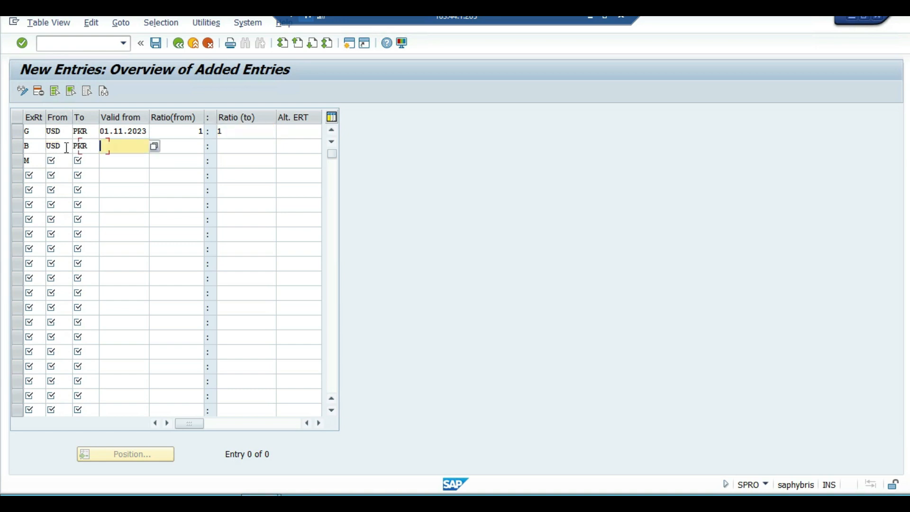
{"action": "type", "text": "01.11.2023 "}
{"action": "type", "text": "1"}
{"action": "key", "text": "Tab"}
{"action": "type", "text": "1"}
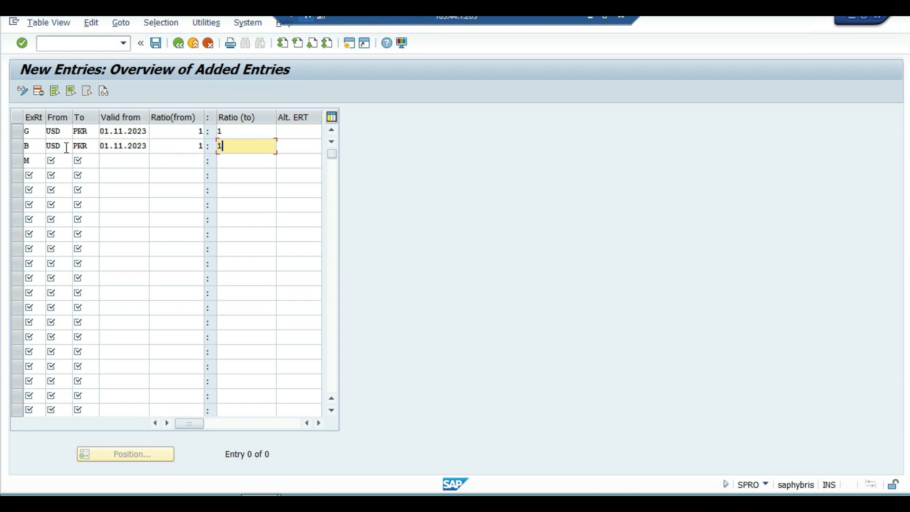
Complete the rate type M row with USD to PKR, valid from 01.11.2023, ratio 1:1, and confirm the entries.
{"action": "key", "text": "Tab"}
{"action": "key", "text": "Tab"}
{"action": "key", "text": "Tab"}
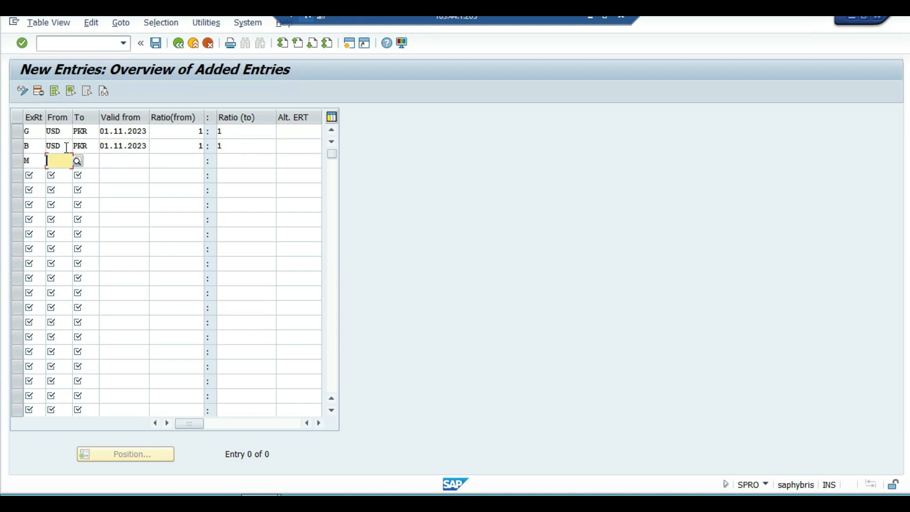
{"action": "type", "text": "USD"}
{"action": "key", "text": "Tab"}
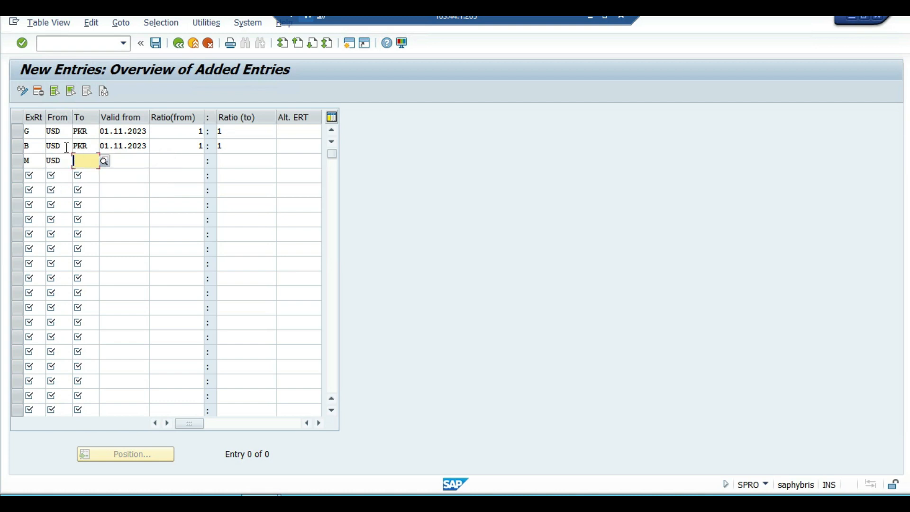
{"action": "type", "text": "PKR"}
{"action": "key", "text": "Tab"}
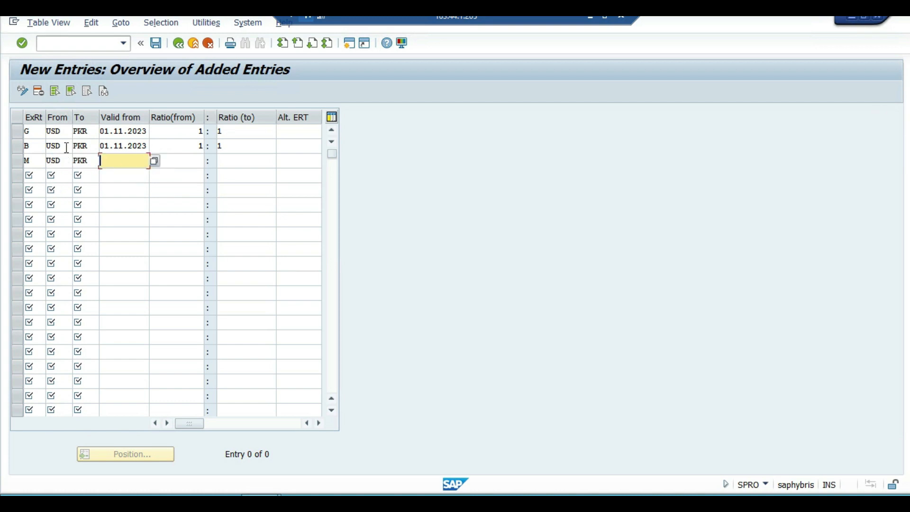
{"action": "type", "text": "01.11.2023"}
{"action": "key", "text": "Tab"}
{"action": "type", "text": "1"}
{"action": "key", "text": "Tab"}
{"action": "type", "text": "1"}
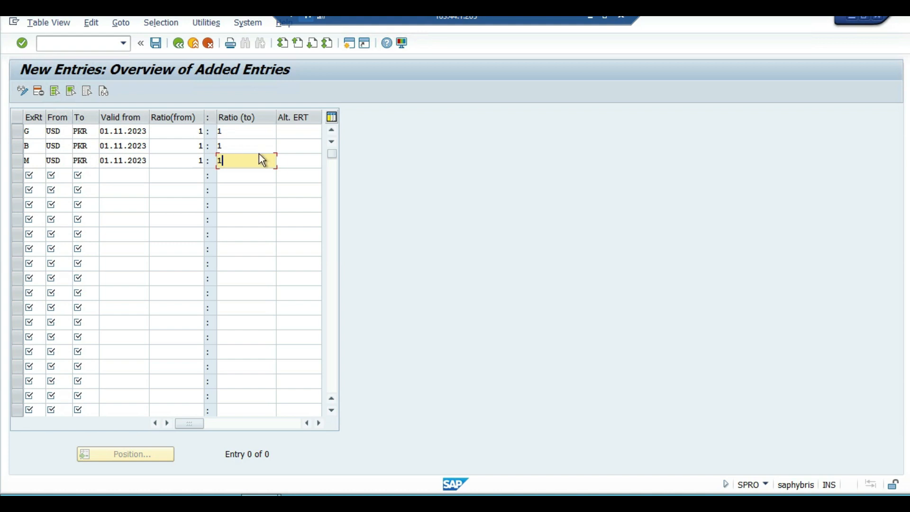
{"action": "key", "text": "Return"}
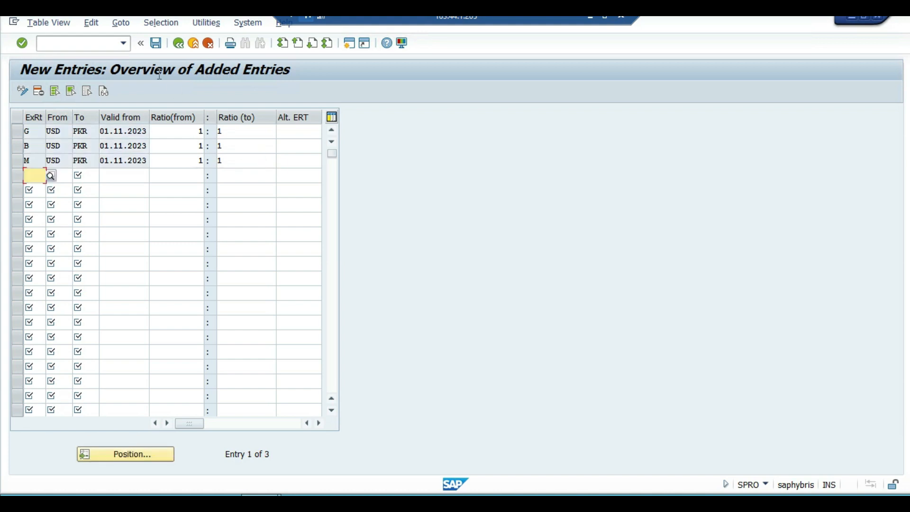
Save the translation ratios to the SAP FICO CONFIGURATION customizing request and return to the implementation guide.
{"action": "left_click", "coordinate": [156, 45]}
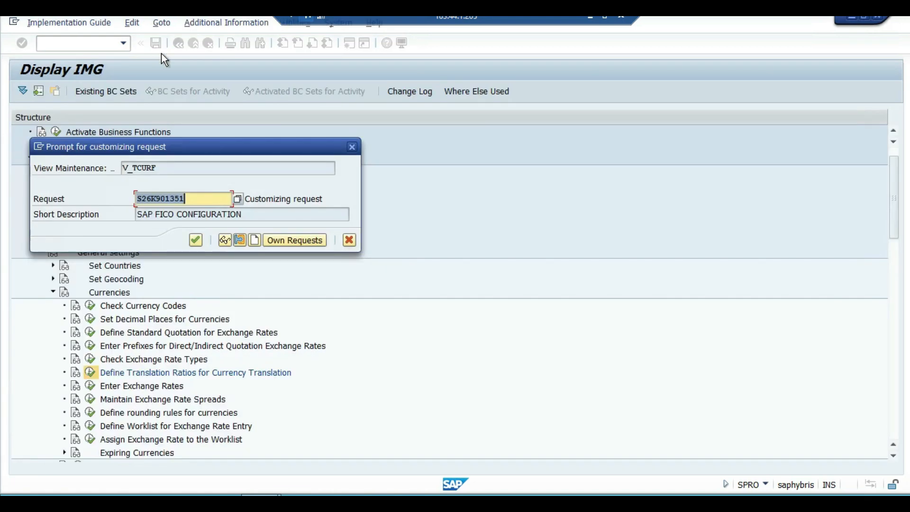
{"action": "left_click", "coordinate": [200, 241]}
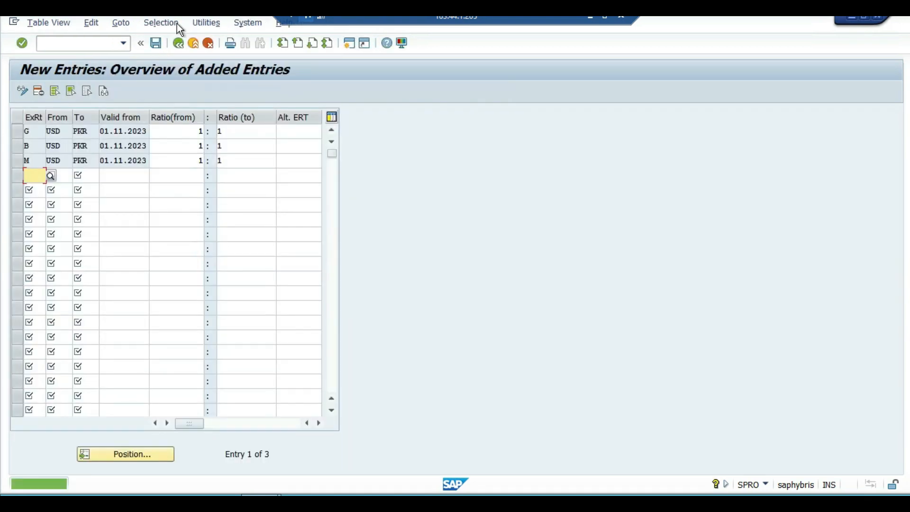
{"action": "left_click", "coordinate": [179, 43]}
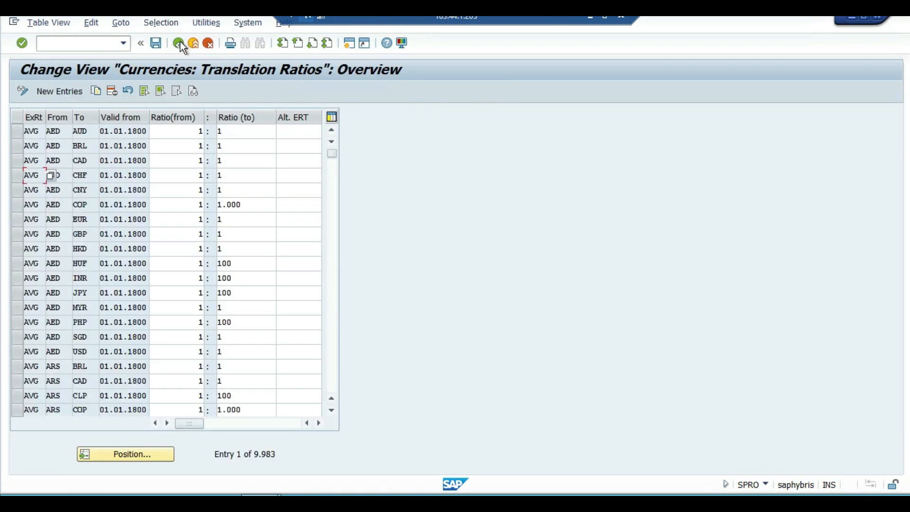
{"action": "left_click", "coordinate": [179, 43]}
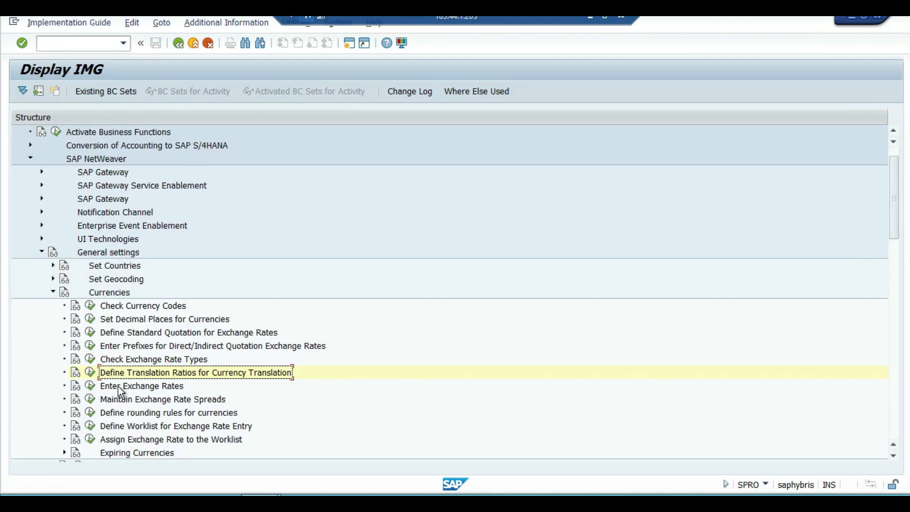
Open the Enter Exchange Rates activity and start new entries for exchange rate types G, B and M.
{"action": "left_click", "coordinate": [91, 388]}
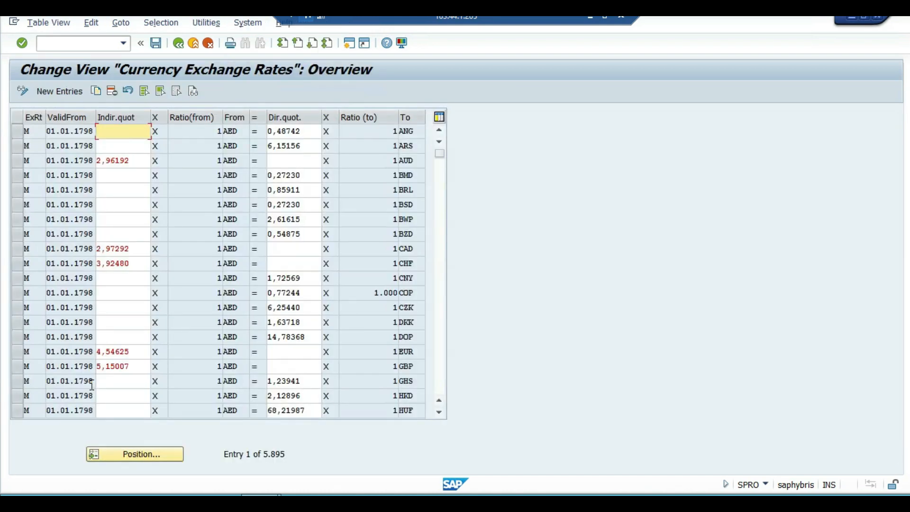
{"action": "left_click", "coordinate": [56, 92]}
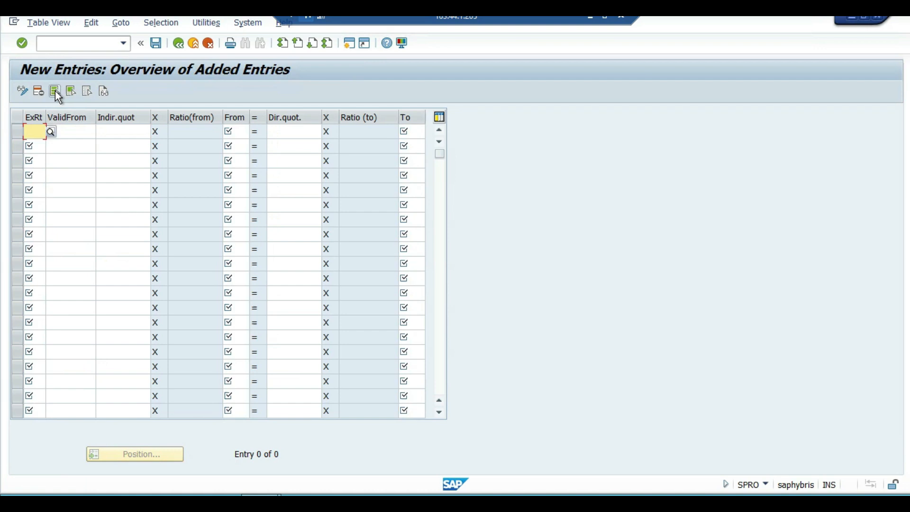
{"action": "type", "text": "G"}
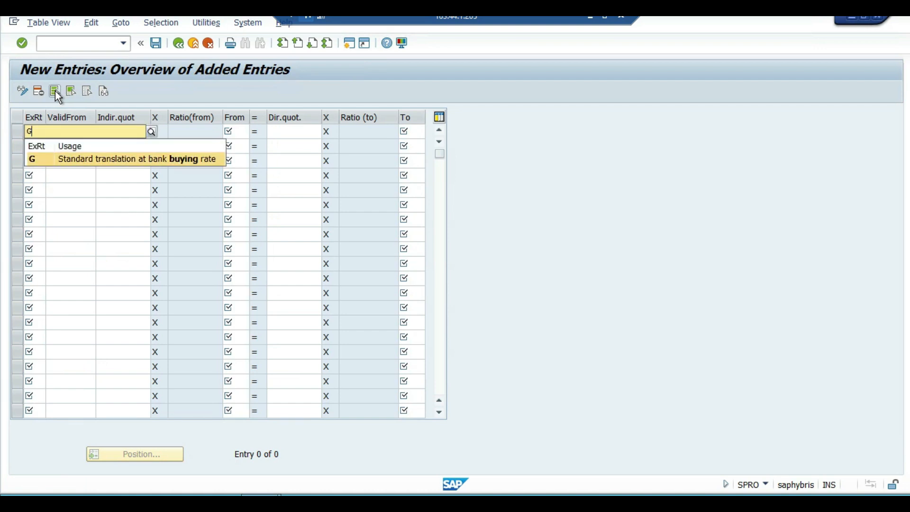
{"action": "key", "text": "Return"}
{"action": "type", "text": "B"}
{"action": "key", "text": "Down"}
{"action": "key", "text": "Return"}
{"action": "key", "text": "Return"}
{"action": "type", "text": "M"}
{"action": "key", "text": "Return"}
{"action": "key", "text": "Up"}
Set the valid-from date of the G, B and M exchange rate entries to 01.11.2023.
{"action": "type", "text": "01.11.2023"}
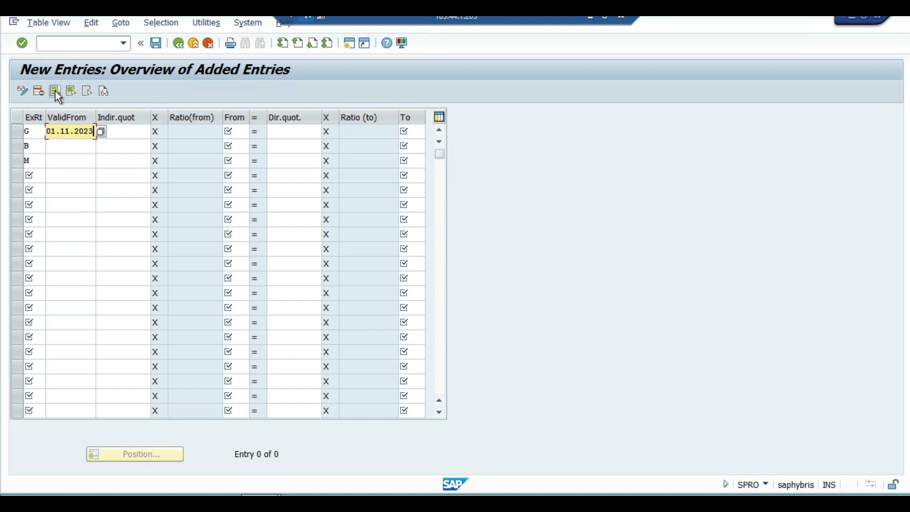
{"action": "key", "text": "shift+Home"}
{"action": "key", "text": "ctrl+c"}
{"action": "key", "text": "Down"}
{"action": "key", "text": "ctrl+v"}
{"action": "key", "text": "Down"}
{"action": "key", "text": "ctrl+v"}
{"action": "key", "text": "Up"}
{"action": "key", "text": "Up"}
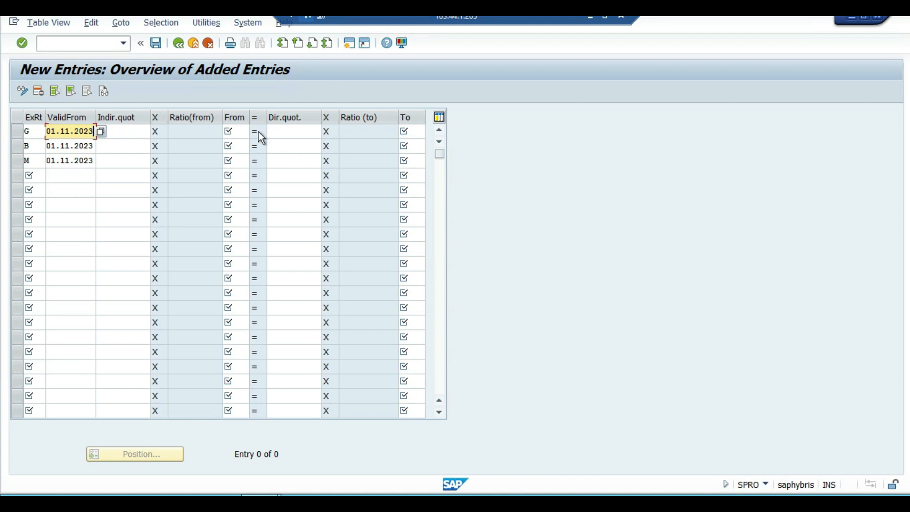
{"action": "left_click", "coordinate": [283, 131]}
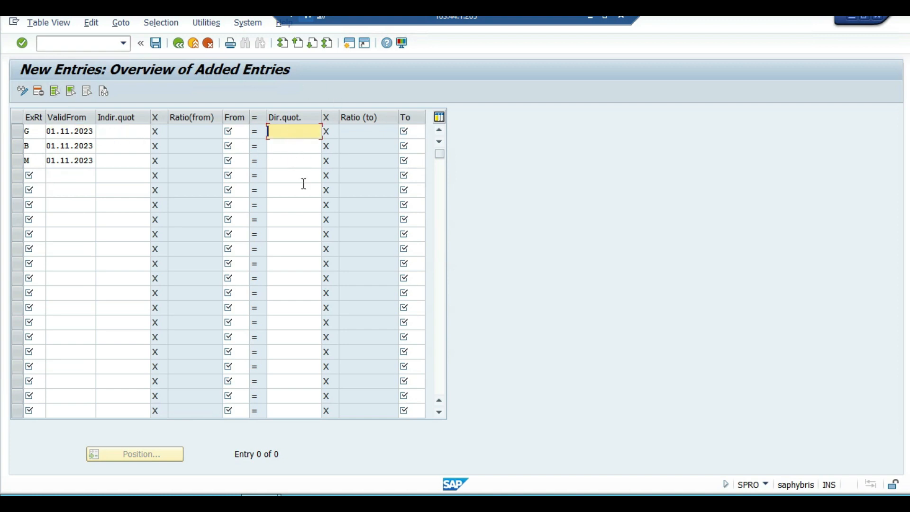
{"action": "left_click", "coordinate": [287, 143]}
{"action": "left_click", "coordinate": [141, 131]}
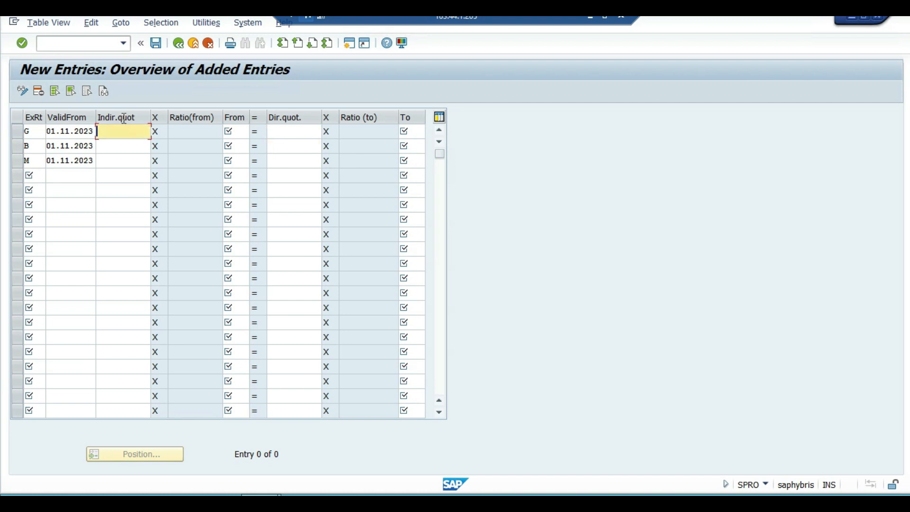
{"action": "left_click", "coordinate": [117, 143]}
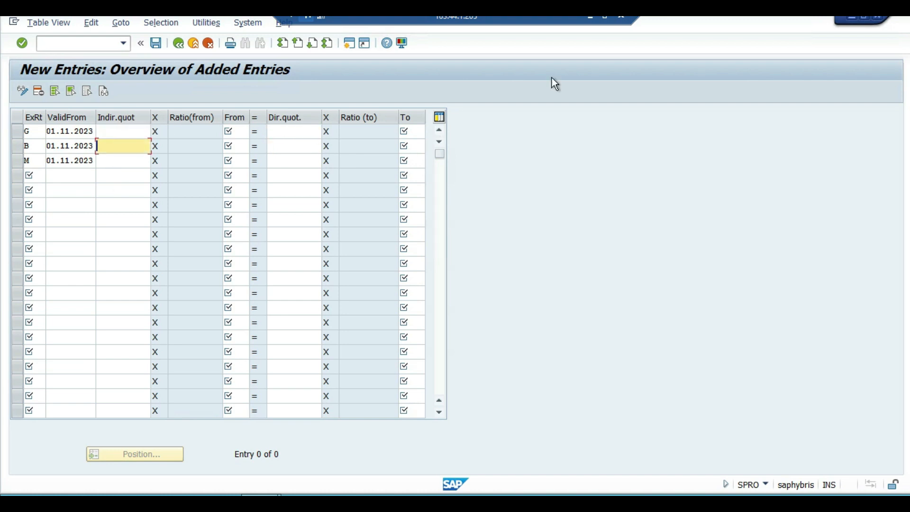
Switch to the Excel notes, review the direct and indirect quotation examples, and return to the SAP exchange rate entries.
{"action": "left_click", "coordinate": [590, 17]}
{"action": "left_click_drag", "start_coordinate": [510, 310], "coordinate": [741, 303]}
{"action": "left_click_drag", "start_coordinate": [481, 326], "coordinate": [774, 327]}
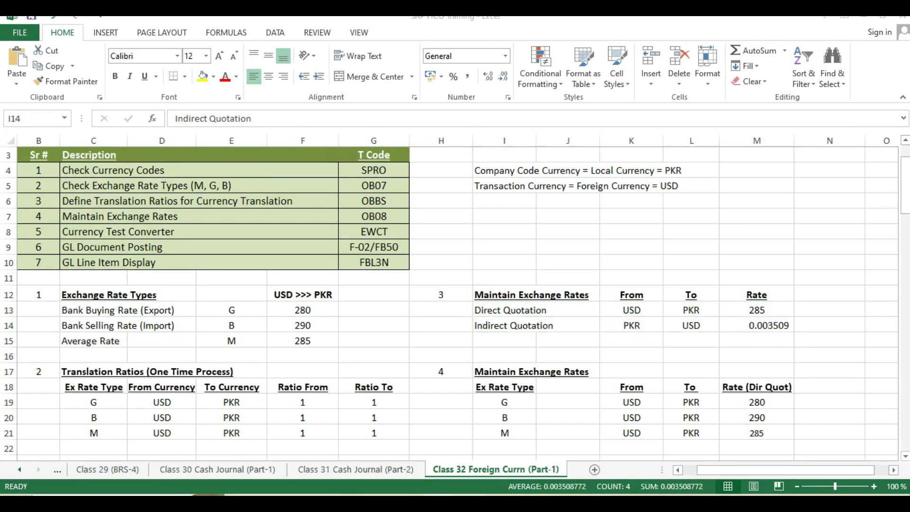
{"action": "key", "text": "alt+Tab"}
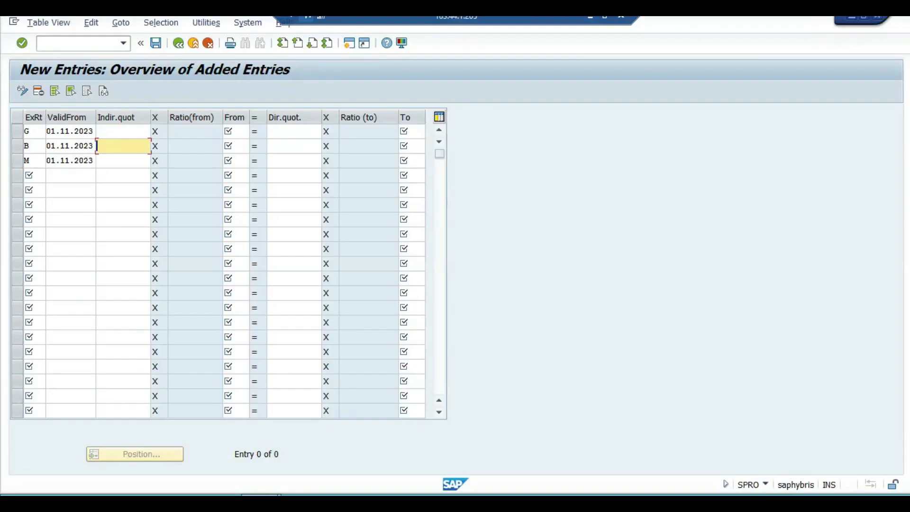
Complete the rate type G exchange rate row from USD to PKR with a direct quotation of 280.
{"action": "left_click", "coordinate": [278, 132]}
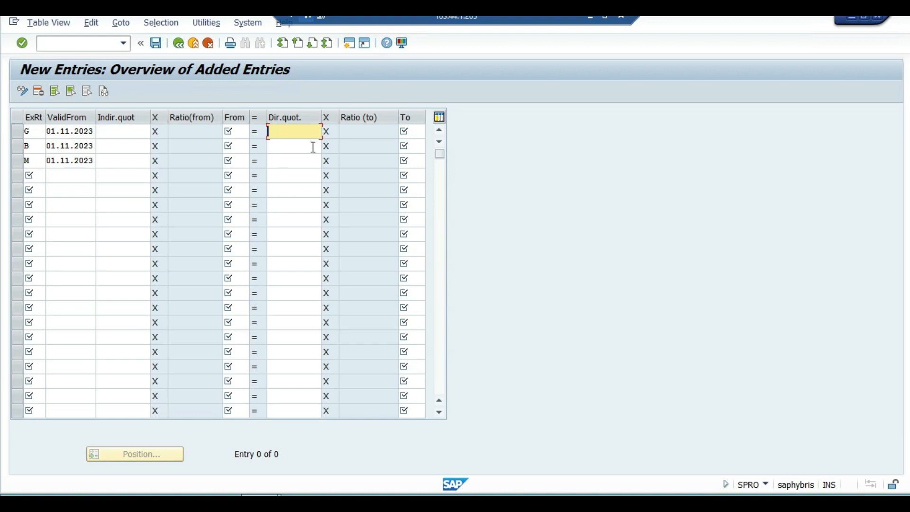
{"action": "left_click", "coordinate": [139, 132]}
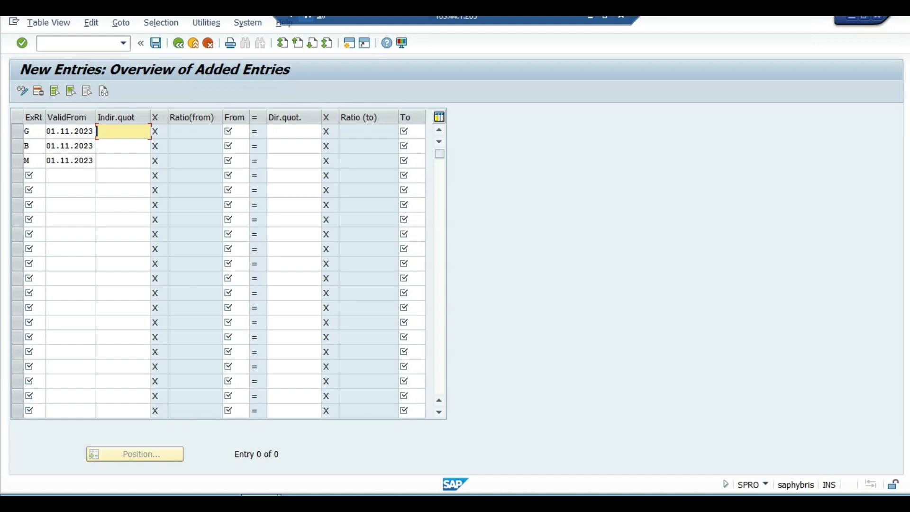
{"action": "left_click", "coordinate": [236, 132]}
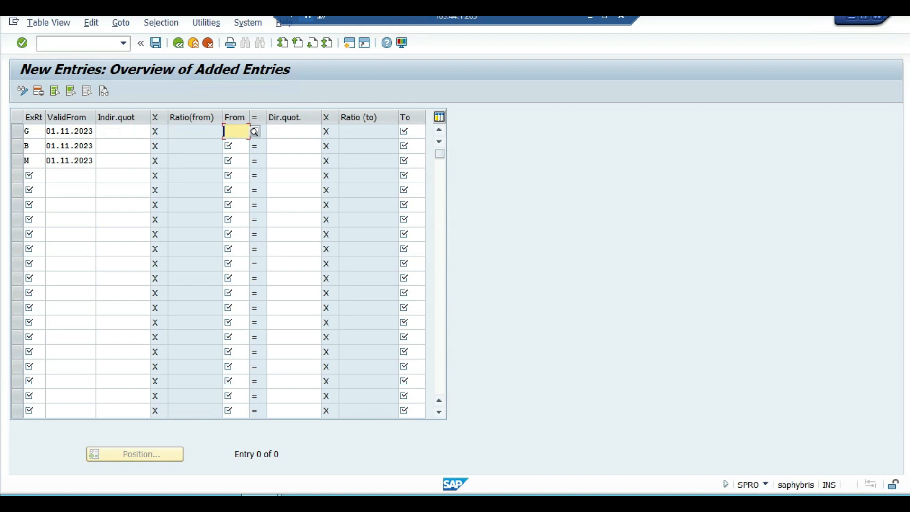
{"action": "type", "text": "USD"}
{"action": "key", "text": "Tab"}
{"action": "type", "text": "280"}
{"action": "key", "text": "Tab"}
{"action": "type", "text": "PKR"}
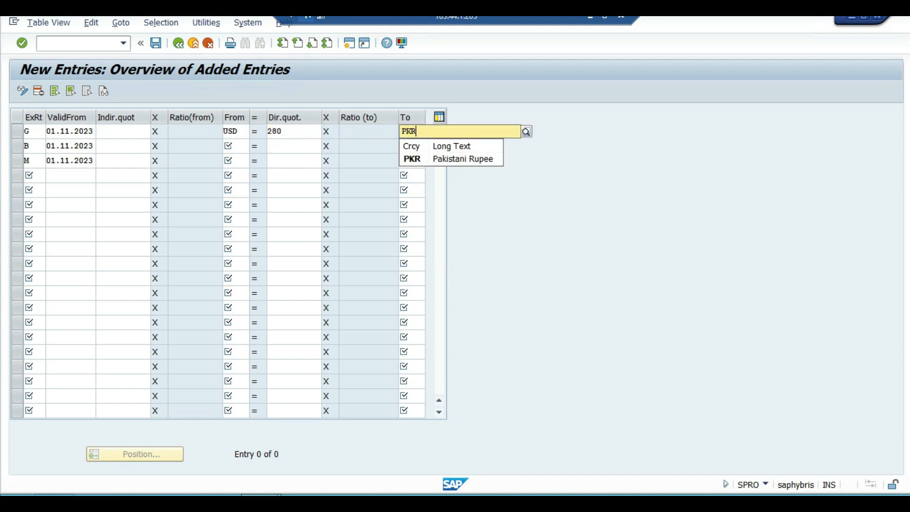
{"action": "left_click", "coordinate": [469, 158]}
Complete the rate type B exchange rate row from USD to PKR with a direct quotation of 290.
{"action": "left_click", "coordinate": [233, 145]}
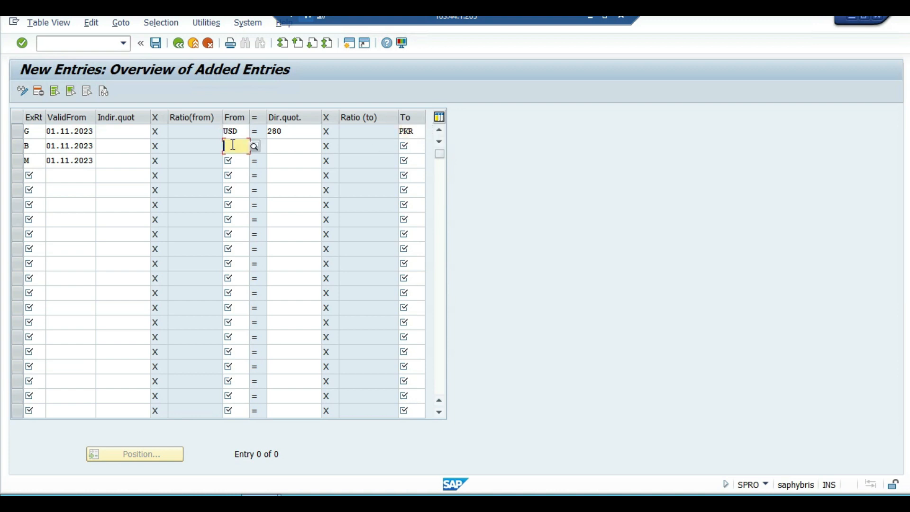
{"action": "type", "text": "USD"}
{"action": "key", "text": "Tab"}
{"action": "type", "text": "290"}
{"action": "key", "text": "Tab"}
{"action": "type", "text": "PKR"}
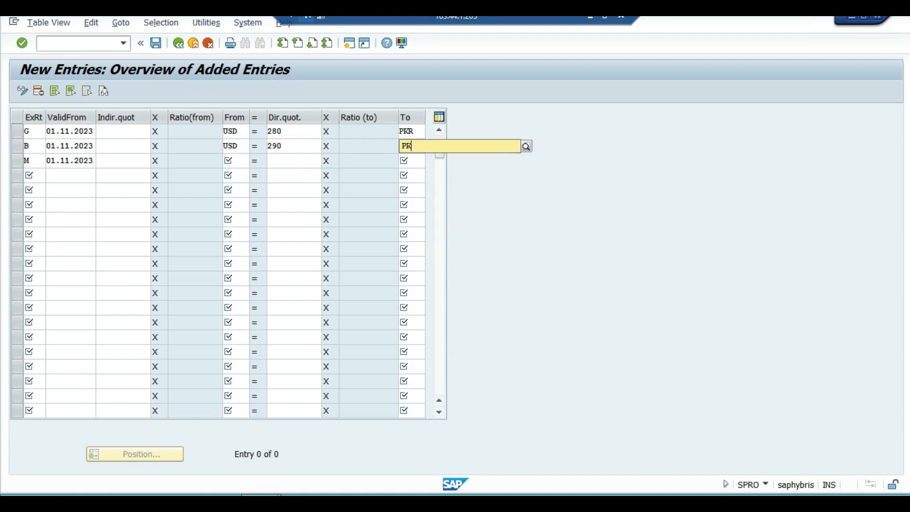
{"action": "key", "text": "Tab"}
Complete the rate type M row from USD to PKR with a direct quotation of 285 and confirm the entries.
{"action": "key", "text": "Tab"}
{"action": "key", "text": "Tab"}
{"action": "key", "text": "Tab"}
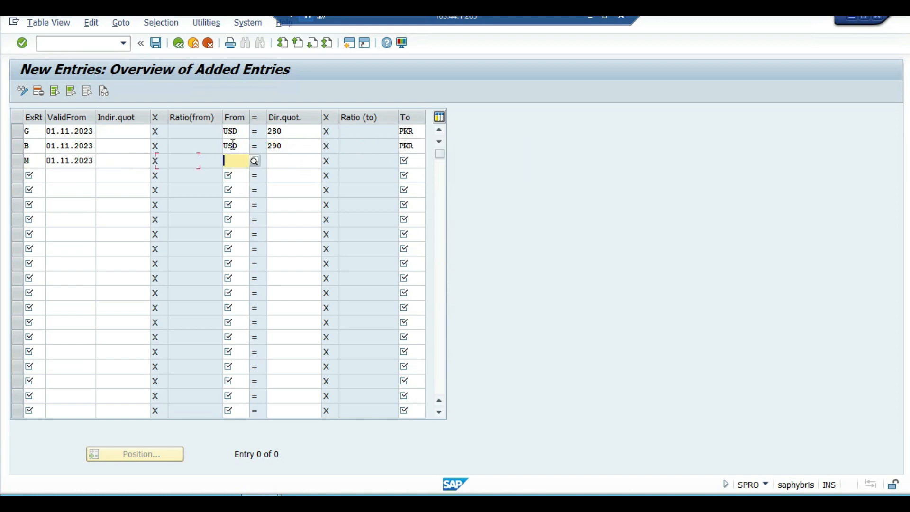
{"action": "type", "text": "USD"}
{"action": "key", "text": "Tab"}
{"action": "type", "text": "285"}
{"action": "key", "text": "Tab"}
{"action": "type", "text": "PKR"}
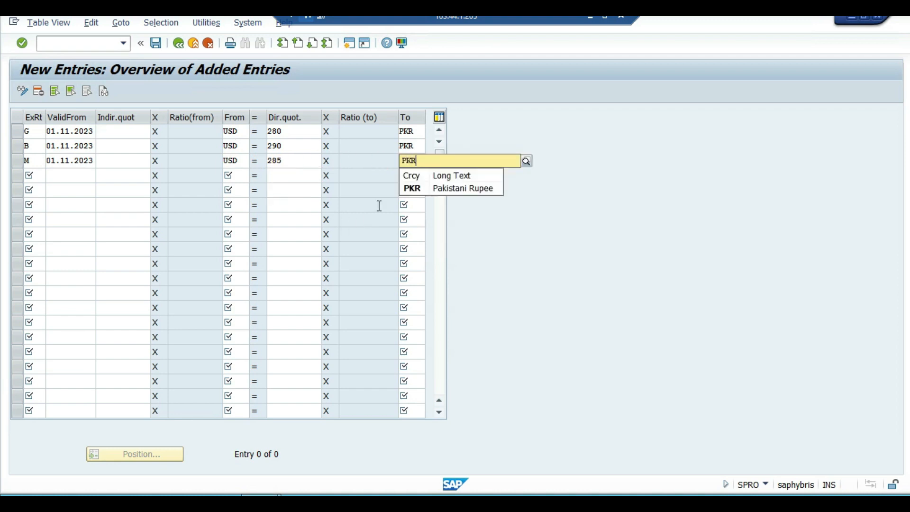
{"action": "left_click", "coordinate": [453, 191]}
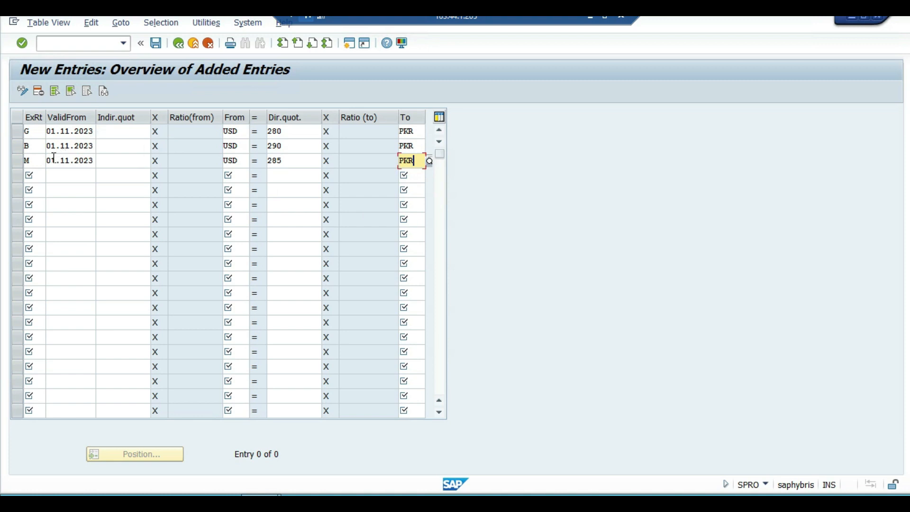
{"action": "key", "text": "Return"}
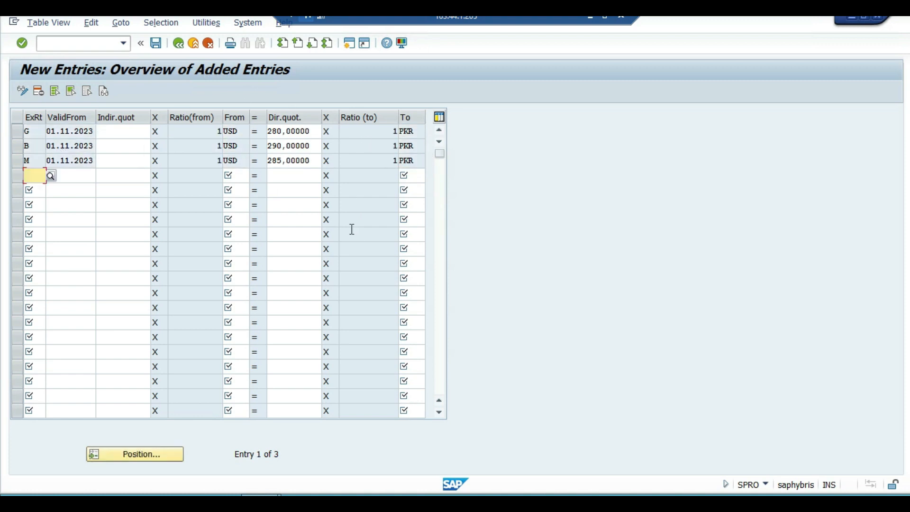
Save the new exchange rates and return to the implementation guide.
{"action": "left_click", "coordinate": [158, 43]}
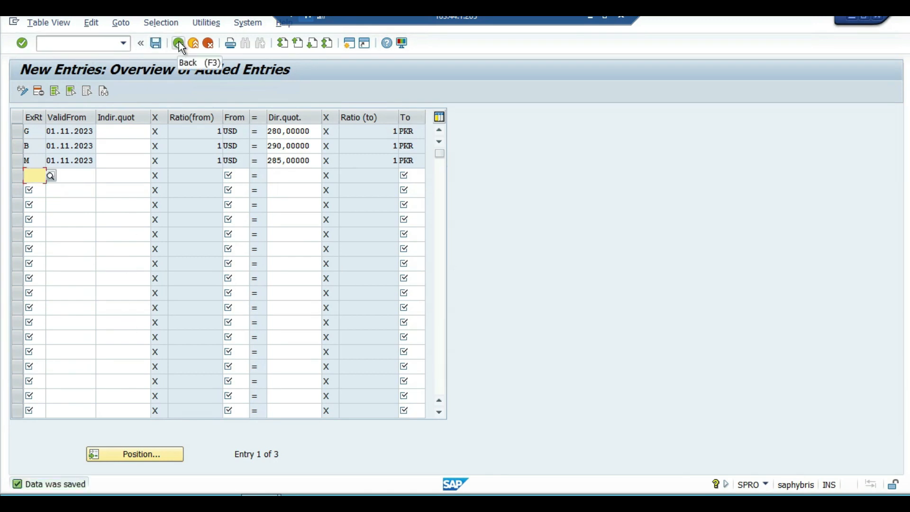
{"action": "left_click", "coordinate": [179, 43]}
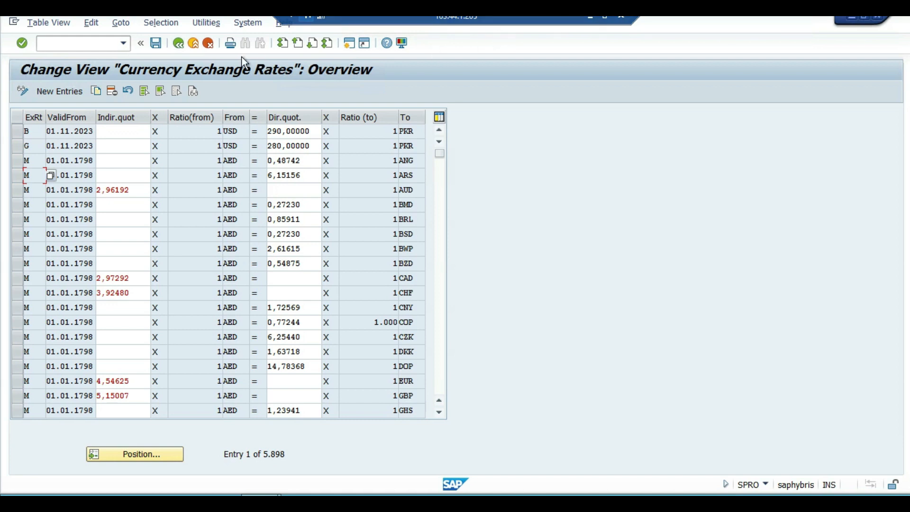
{"action": "left_click", "coordinate": [181, 47]}
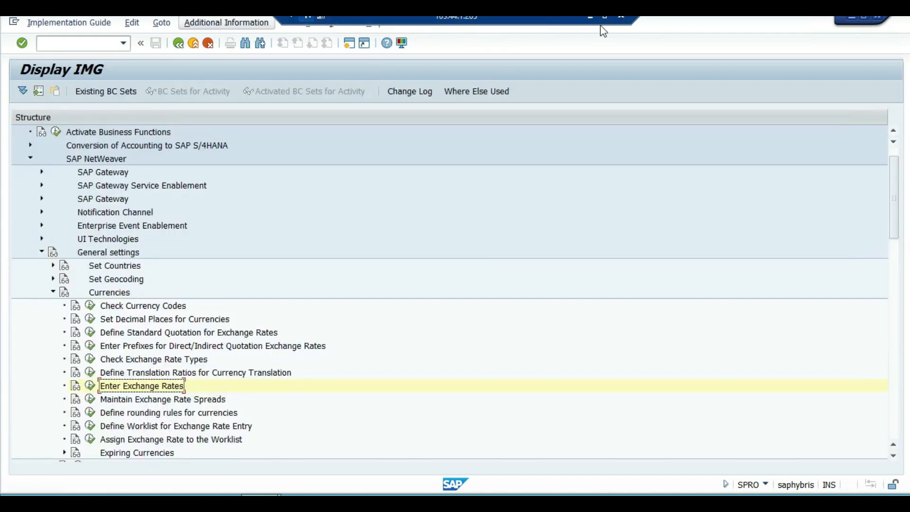
Switch to the Excel notes and fill checklist rows 1 to 4, through Maintain Exchange Rates, with light green.
{"action": "key", "text": "alt+Tab"}
{"action": "key", "text": "shift+Right"}
{"action": "key", "text": "shift+Right"}
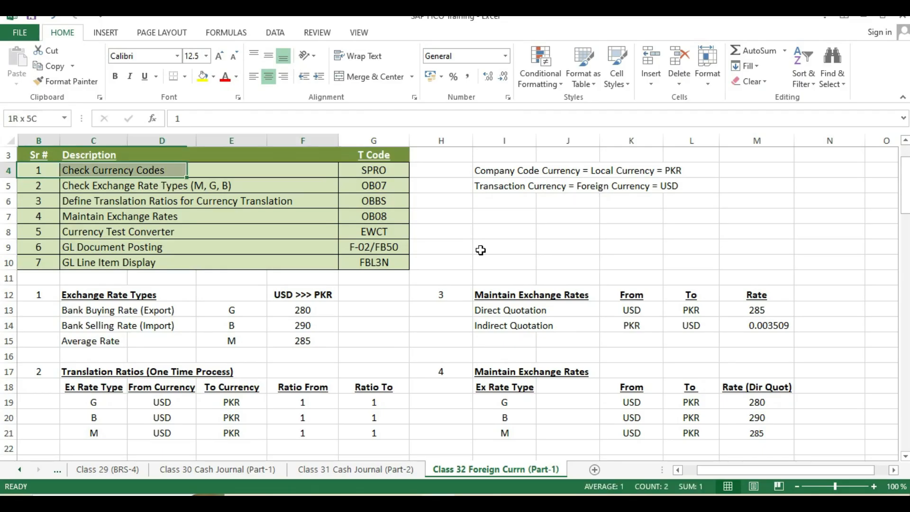
{"action": "key", "text": "shift+Down"}
{"action": "key", "text": "shift+Down"}
{"action": "key", "text": "shift+Down"}
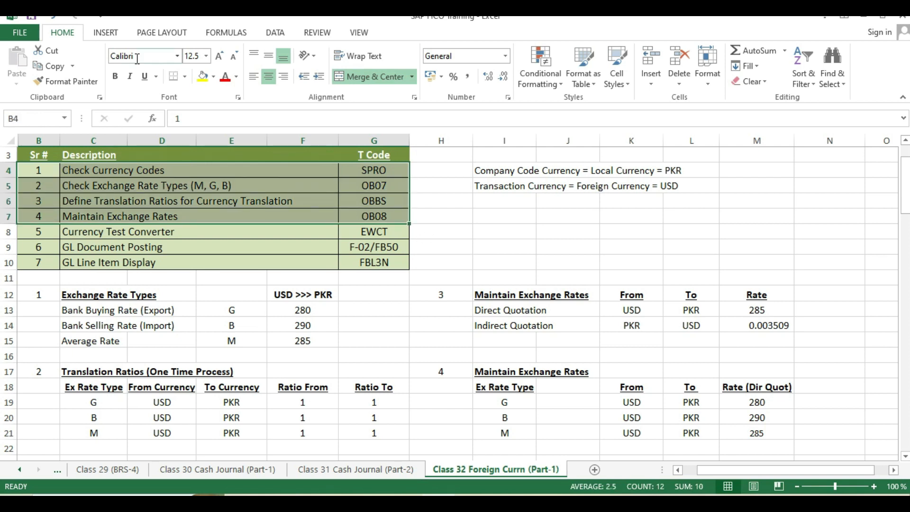
{"action": "left_click", "coordinate": [213, 77]}
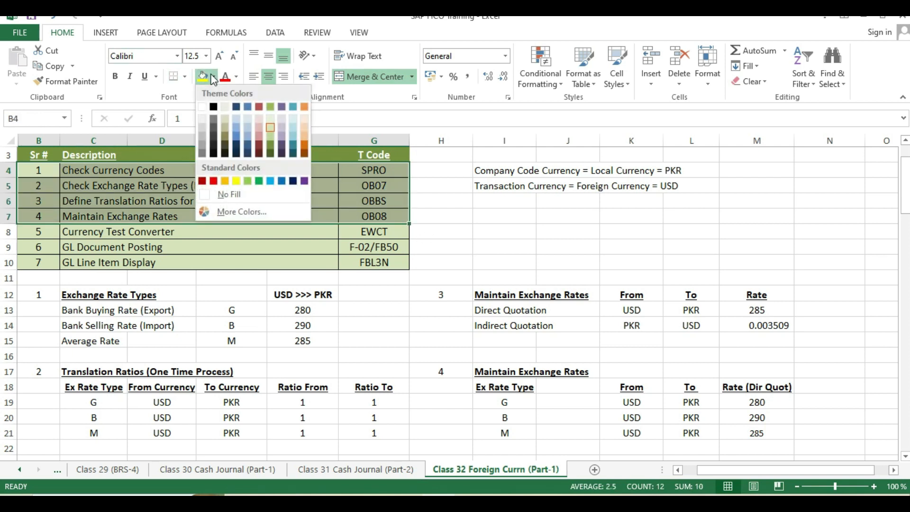
{"action": "left_click", "coordinate": [246, 180]}
Look up the Currency Test Converter code in the checklist and open transaction EWCT in a new SAP session.
{"action": "key", "text": "Down"}
{"action": "key", "text": "Down"}
{"action": "key", "text": "Down"}
{"action": "key", "text": "Down"}
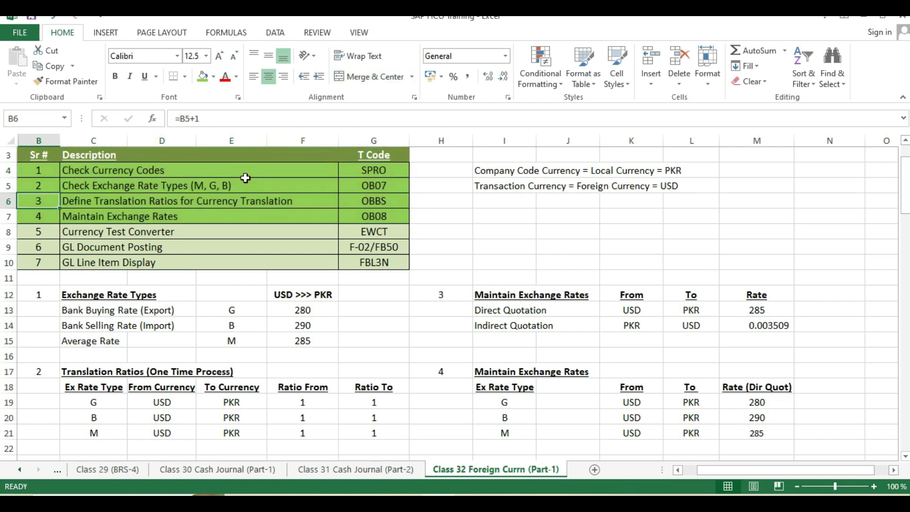
{"action": "key", "text": "Right"}
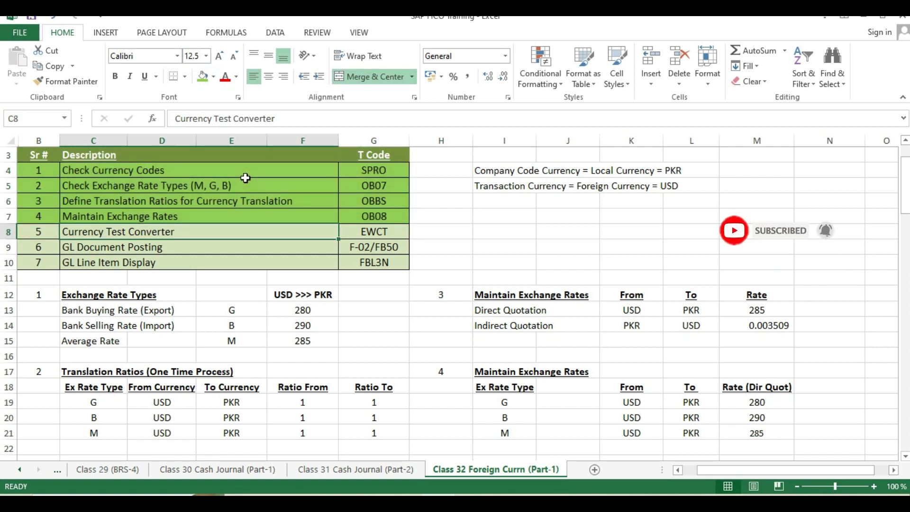
{"action": "key", "text": "Right"}
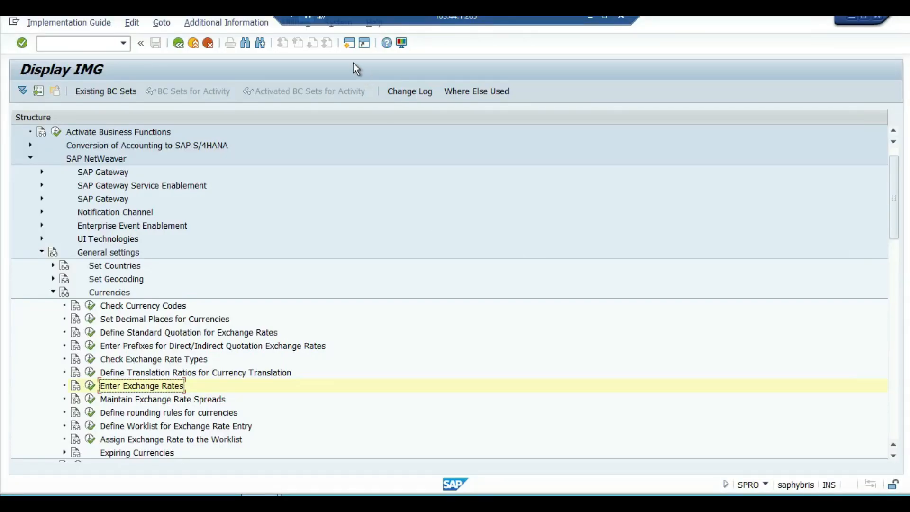
{"action": "left_click", "coordinate": [350, 48]}
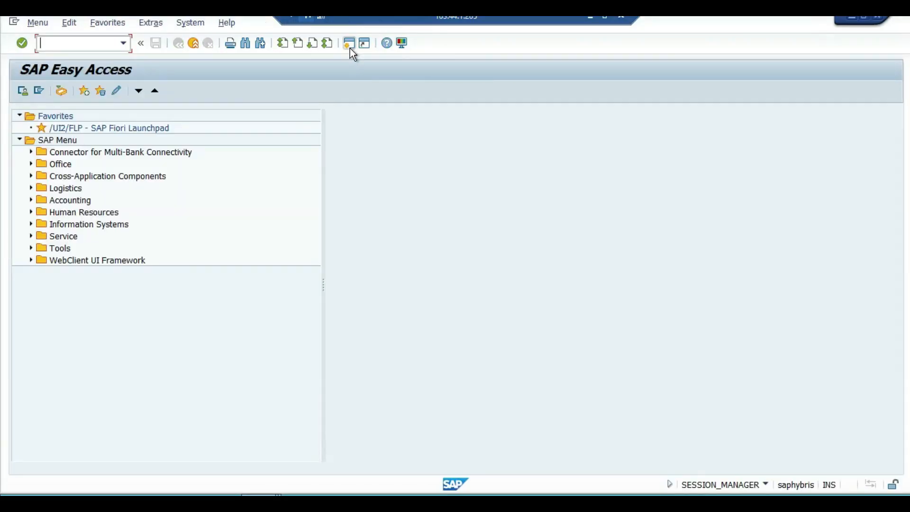
{"action": "type", "text": "EWCT"}
{"action": "key", "text": "Return"}
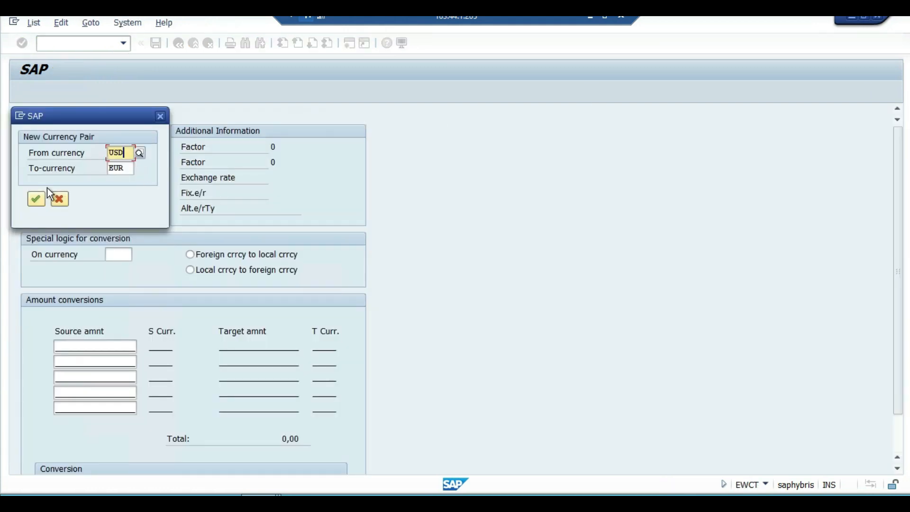
Set the target currency to PKR with USD as the source, and confirm the currency pair.
{"action": "left_click", "coordinate": [125, 167]}
{"action": "key", "text": "BackSpace"}
{"action": "key", "text": "BackSpace"}
{"action": "key", "text": "BackSpace"}
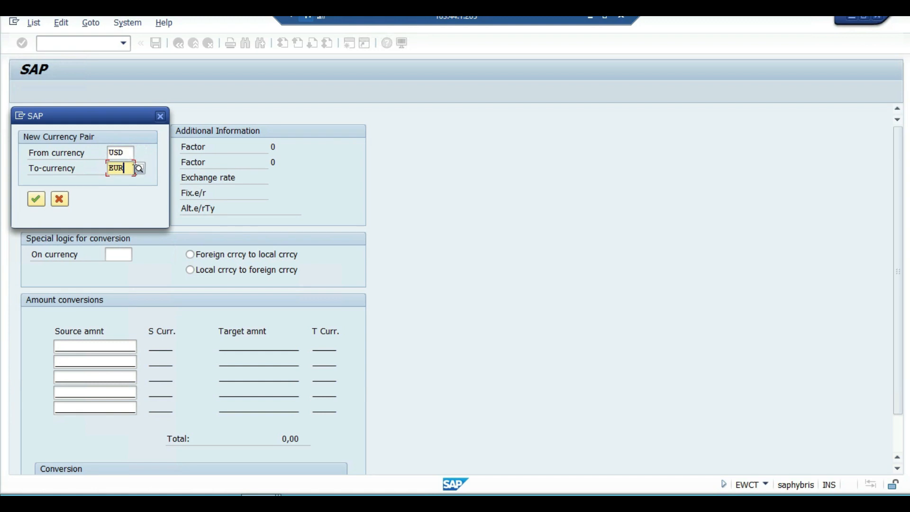
{"action": "type", "text": "PKR"}
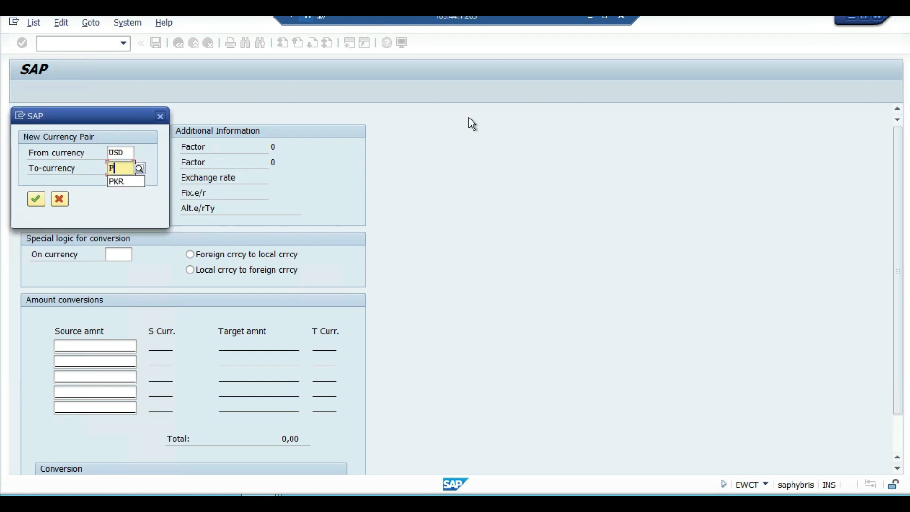
{"action": "left_click", "coordinate": [39, 196]}
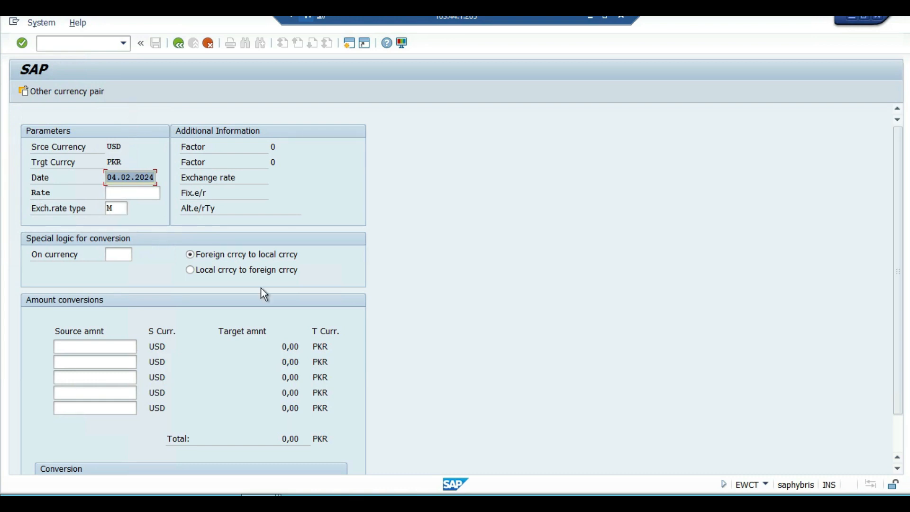
Set the conversion date to 01.11.2023 and retrieve the USD to PKR rate for type M.
{"action": "type", "text": "01.11.202"}
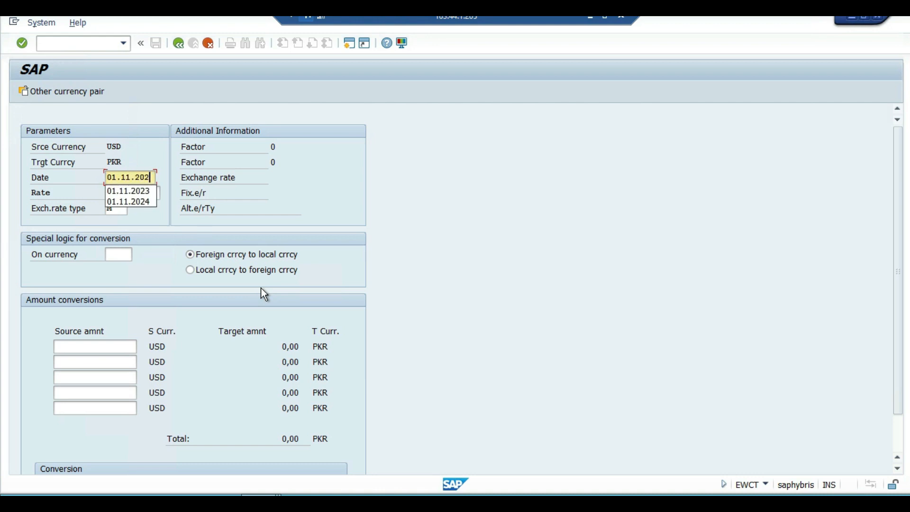
{"action": "type", "text": "3"}
{"action": "key", "text": "Return"}
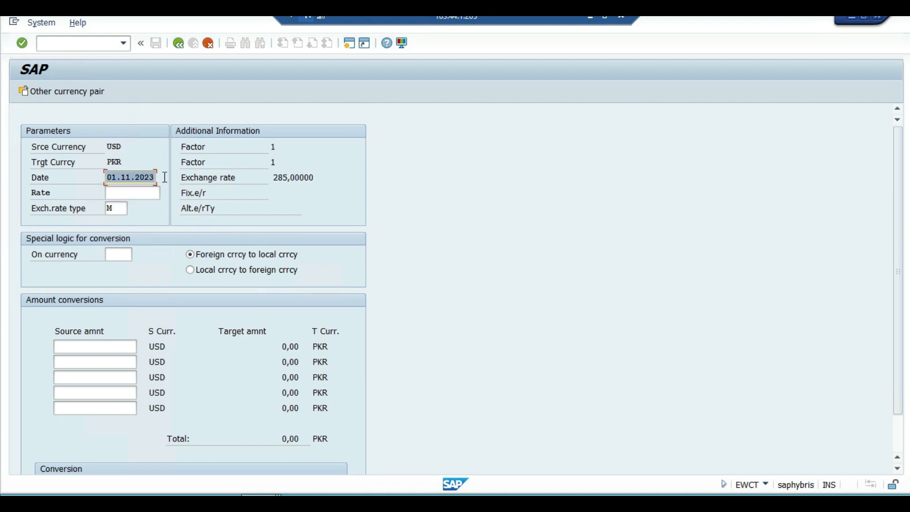
Change the exchange rate type to G and retrieve its USD to PKR rate.
{"action": "left_click", "coordinate": [122, 207]}
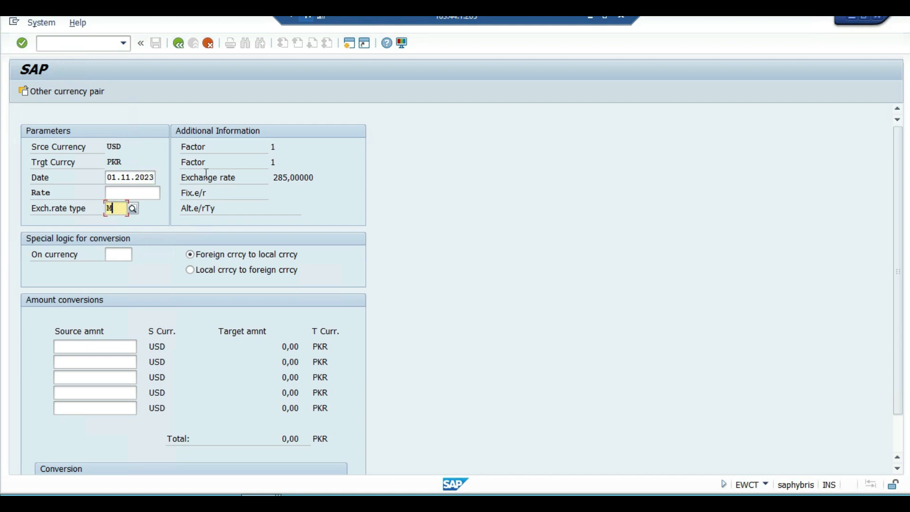
{"action": "key", "text": "BackSpace"}
{"action": "type", "text": "G"}
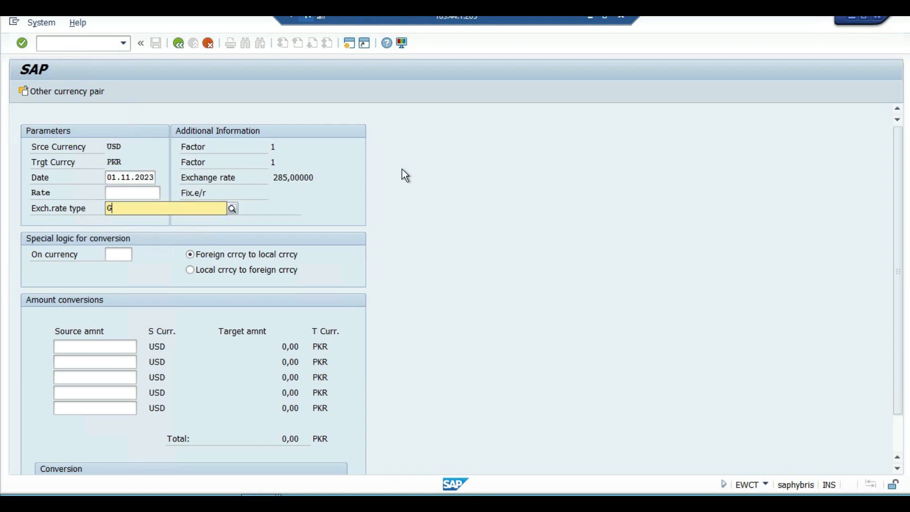
{"action": "left_click", "coordinate": [203, 240]}
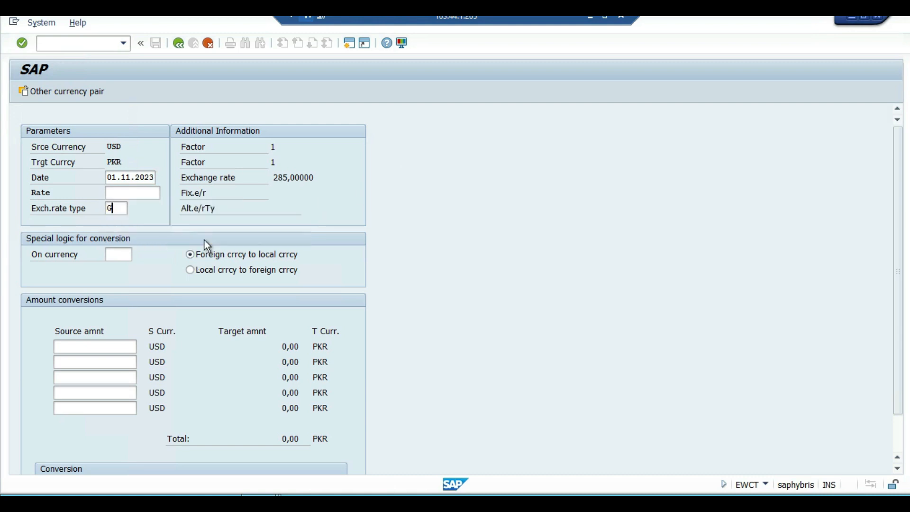
{"action": "key", "text": "Return"}
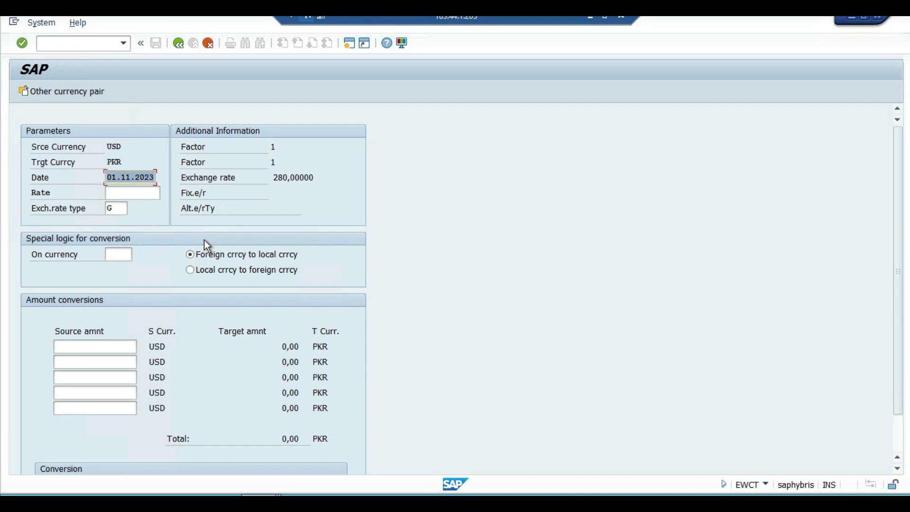
Change the exchange rate type to B and retrieve its USD to PKR rate.
{"action": "left_click", "coordinate": [277, 178]}
{"action": "left_click", "coordinate": [117, 207]}
{"action": "key", "text": "BackSpace"}
{"action": "type", "text": "B"}
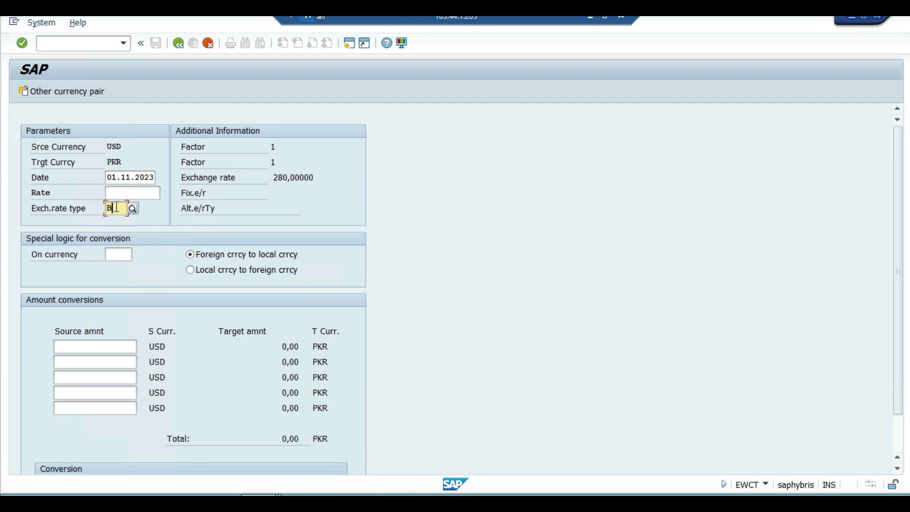
{"action": "key", "text": "Return"}
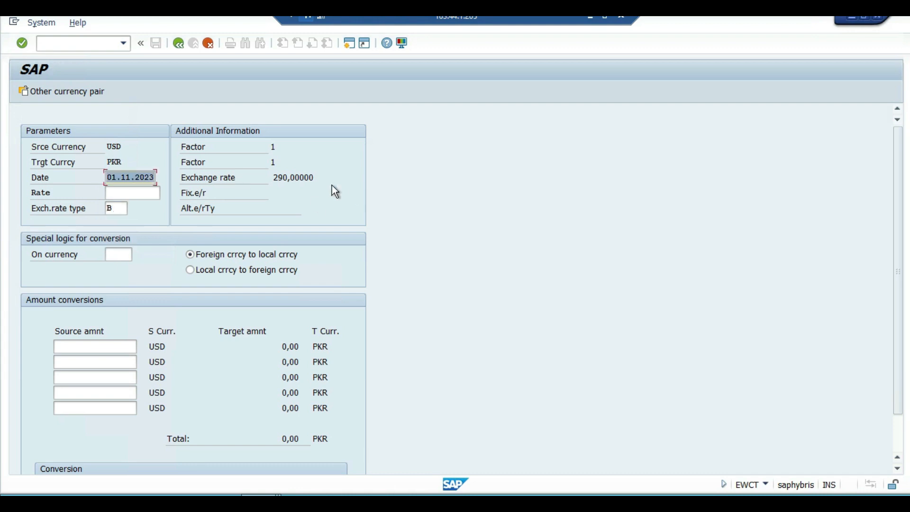
Convert a source amount of 1000 USD to PKR using exchange rate type B.
{"action": "left_click", "coordinate": [62, 349]}
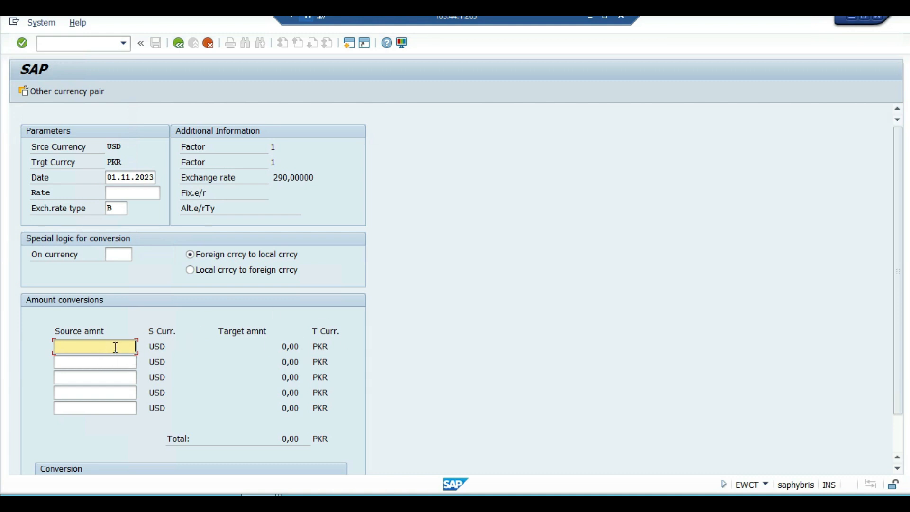
{"action": "type", "text": "1000"}
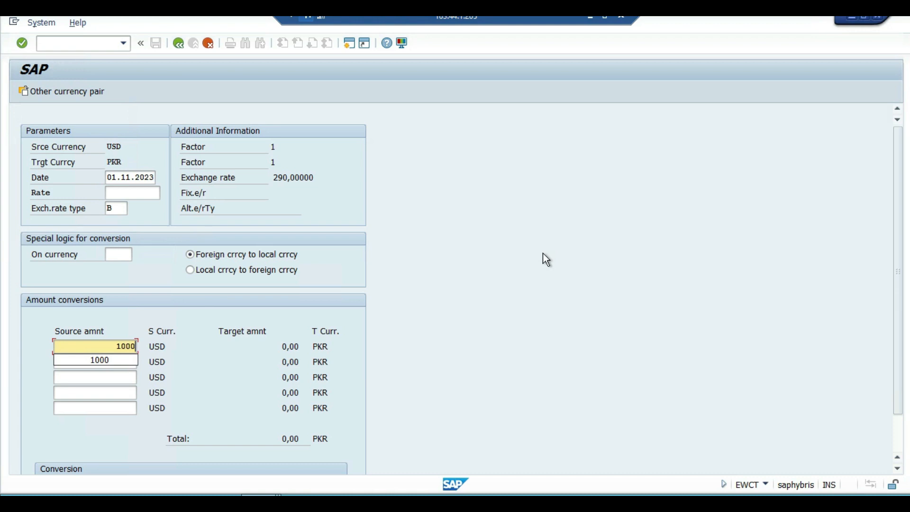
{"action": "key", "text": "Return"}
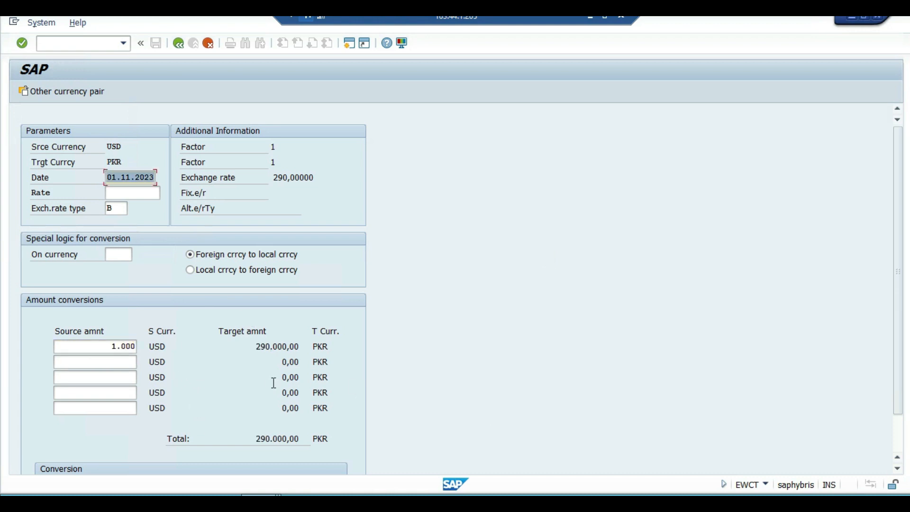
Change the exchange rate type to M and recalculate the PKR conversion of the 1000 USD source amount.
{"action": "left_click", "coordinate": [124, 209]}
{"action": "double_click", "coordinate": [124, 208]}
{"action": "key", "text": "BackSpace"}
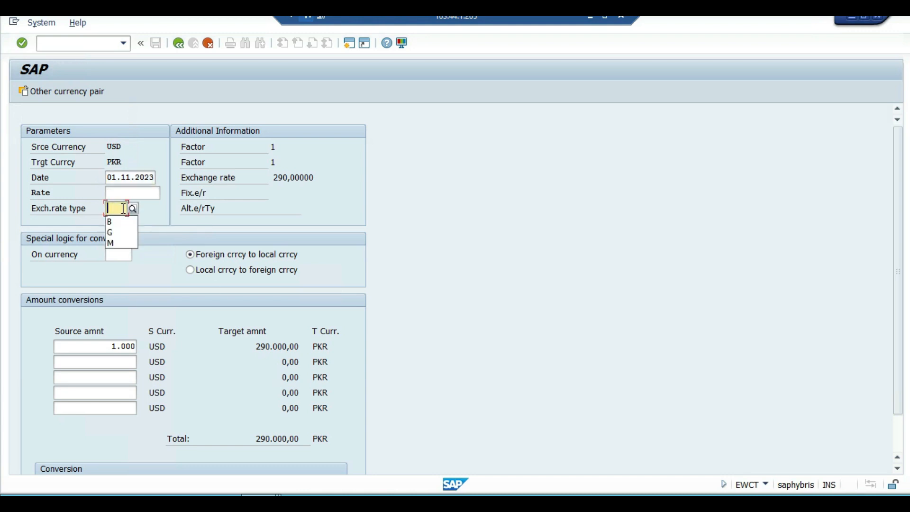
{"action": "type", "text": "M"}
{"action": "key", "text": "Return"}
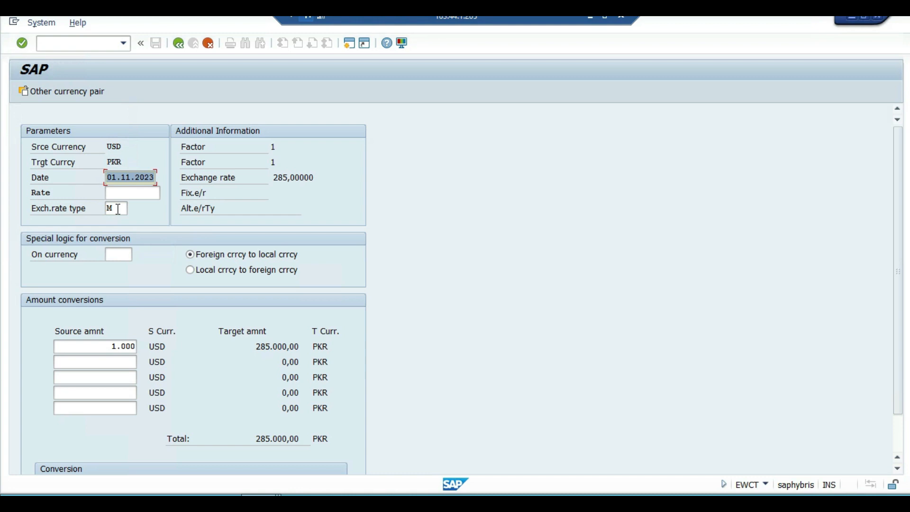
{"action": "left_click", "coordinate": [326, 176]}
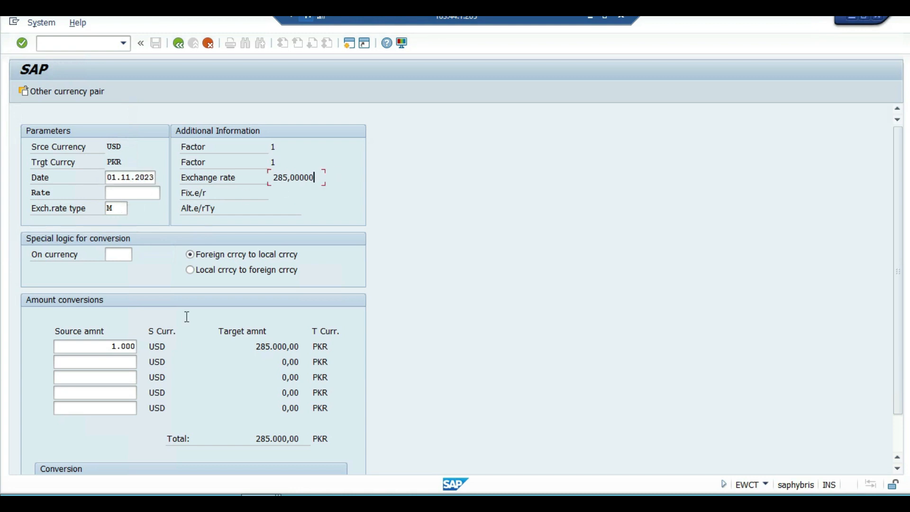
{"action": "left_click", "coordinate": [132, 347]}
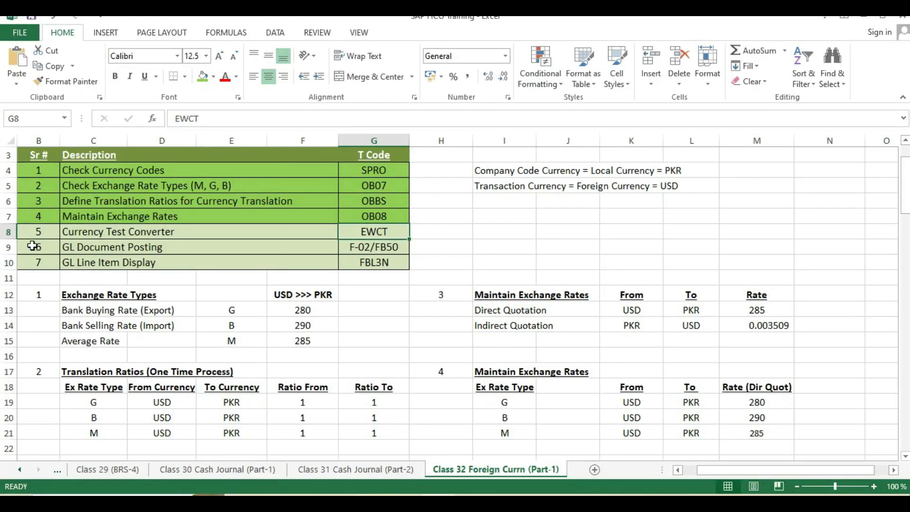
In the Excel training sheet, fill the Currency Test Converter row (B8:G8) with the green used for completed steps.
{"action": "left_click_drag", "start_coordinate": [28, 234], "coordinate": [362, 234]}
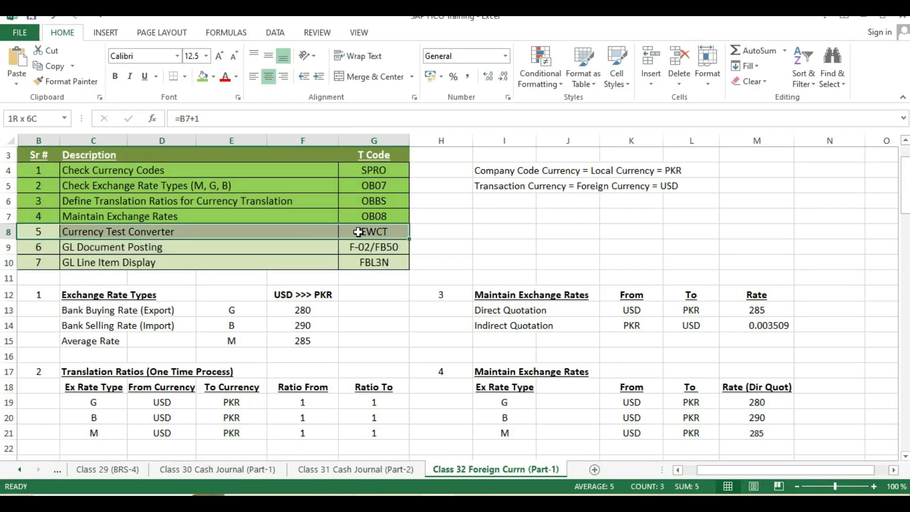
{"action": "left_click", "coordinate": [203, 78]}
{"action": "left_click", "coordinate": [308, 247]}
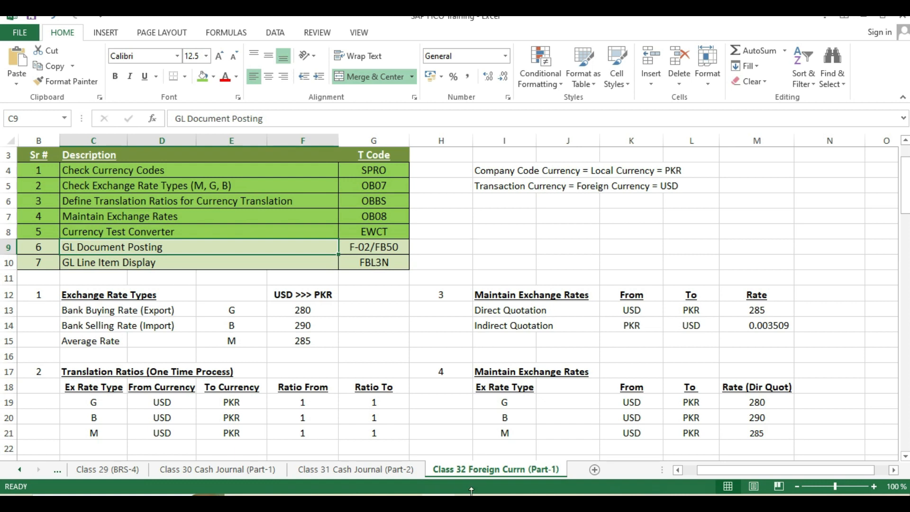
{"action": "mouse_move", "coordinate": [472, 493]}
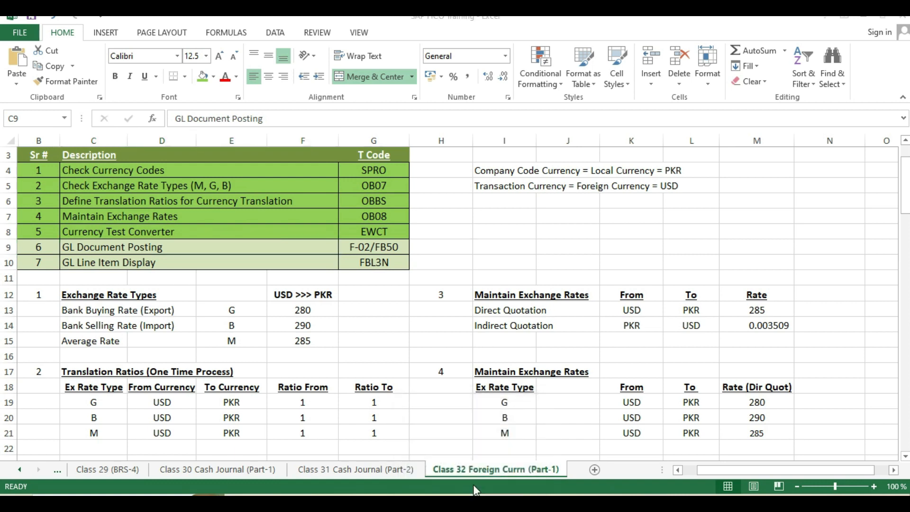
Return to SAP, leave the currency converter and open transaction F-02 for G/L account posting.
{"action": "key", "text": "alt+Tab"}
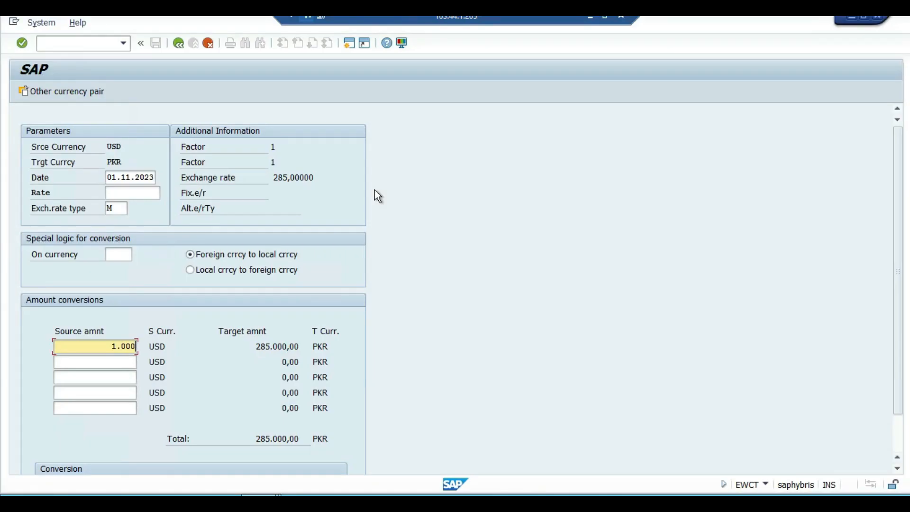
{"action": "left_click", "coordinate": [179, 44]}
{"action": "type", "text": "F-02"}
{"action": "key", "text": "Return"}
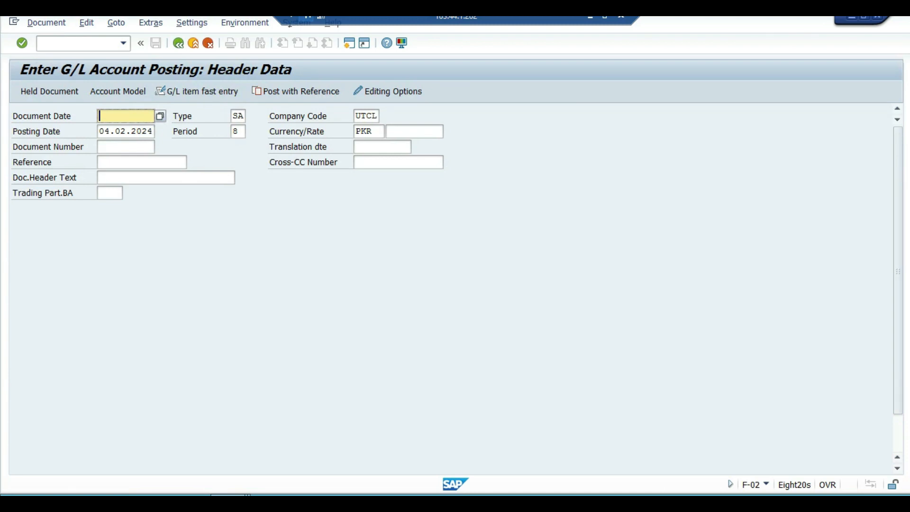
Set the document date and posting date to 01.11.2023 and the document currency to USD in the posting header.
{"action": "type", "text": "01.11.2023"}
{"action": "key", "text": "Return"}
{"action": "key", "text": "Down"}
{"action": "key", "text": "shift+End"}
{"action": "type", "text": "01.11.2023"}
{"action": "key", "text": "Tab"}
{"action": "key", "text": "Tab"}
{"action": "key", "text": "Delete"}
{"action": "key", "text": "Delete"}
{"action": "key", "text": "Delete"}
{"action": "type", "text": "USD"}
Search the G/L accounts for *PURCHASE* and choose PURCHASE ACCOUNT as the first line item with posting key 40.
{"action": "key", "text": "Tab"}
{"action": "key", "text": "Tab"}
{"action": "key", "text": "Tab"}
{"action": "key", "text": "Tab"}
{"action": "key", "text": "Tab"}
{"action": "key", "text": "Tab"}
{"action": "key", "text": "F4"}
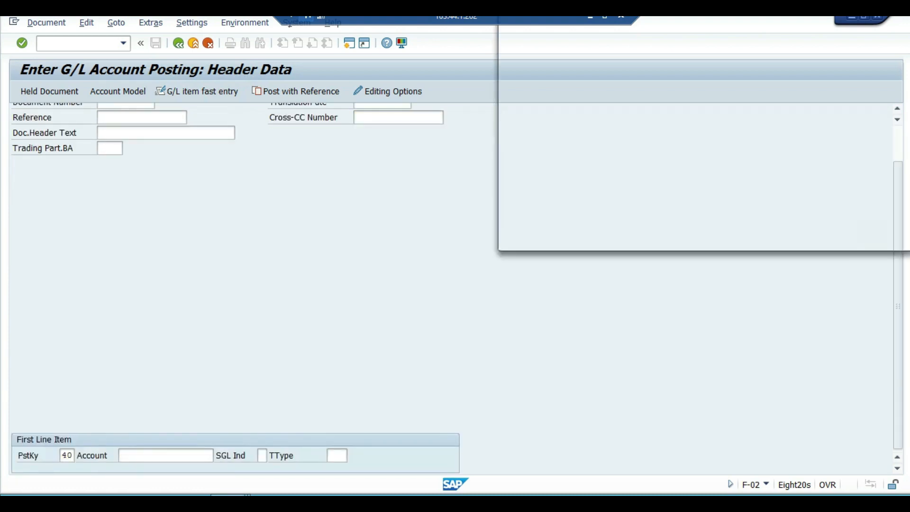
{"action": "type", "text": "*P"}
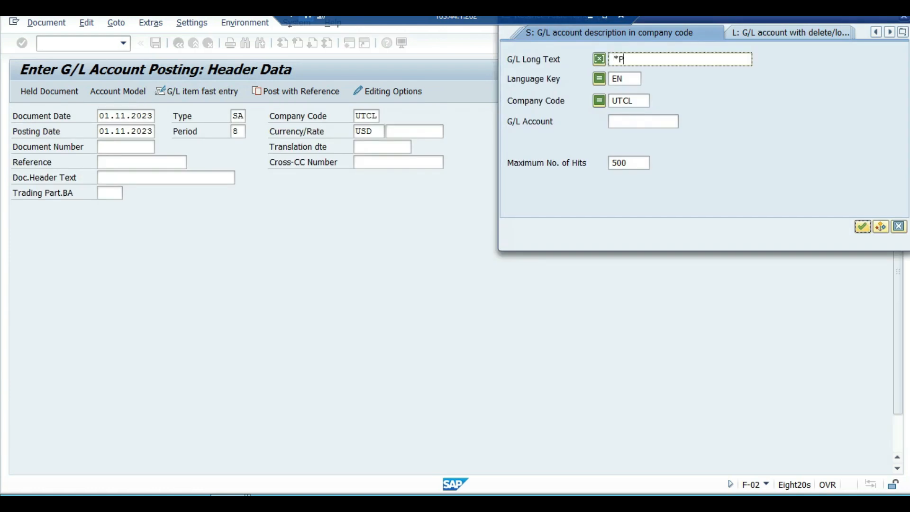
{"action": "type", "text": "URCHASE*"}
{"action": "key", "text": "Return"}
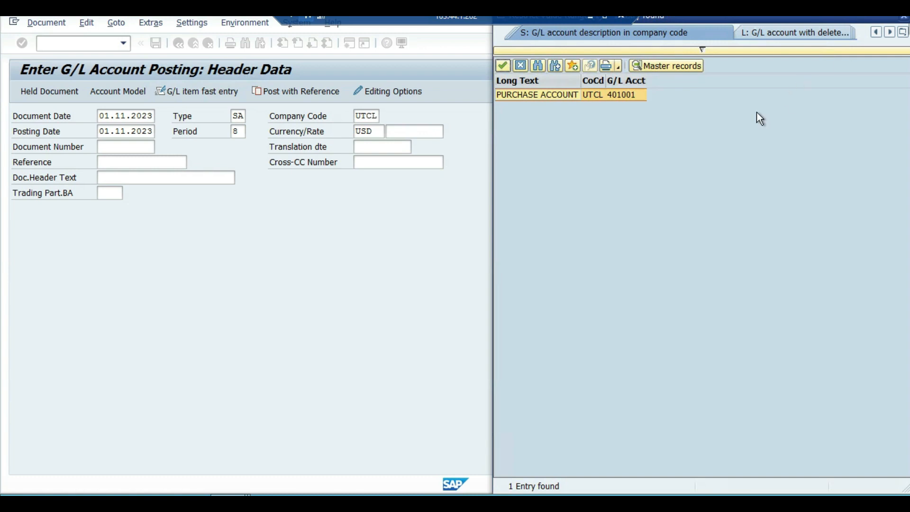
{"action": "double_click", "coordinate": [619, 95]}
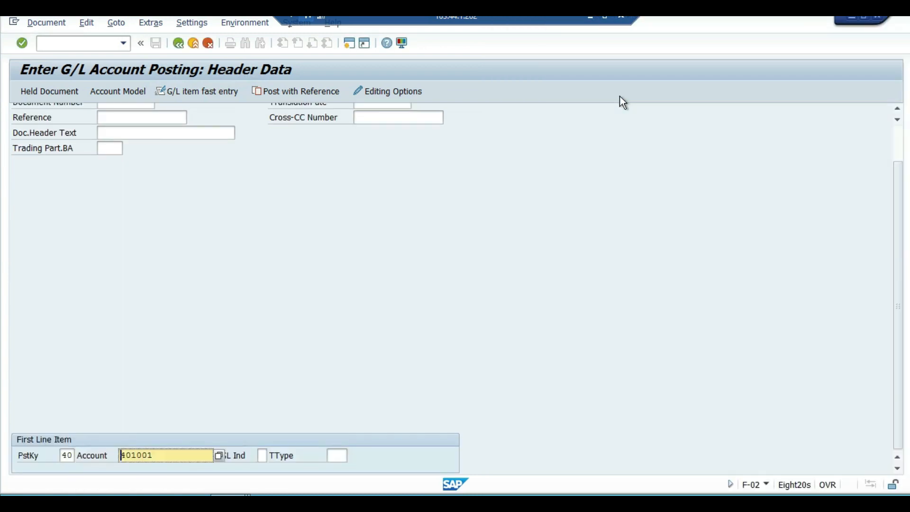
{"action": "key", "text": "Return"}
{"action": "key", "text": "Return"}
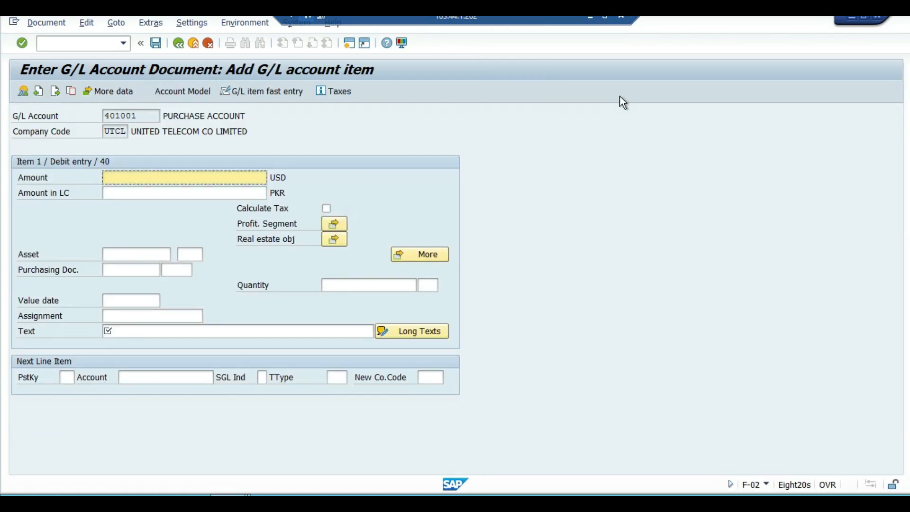
Enter 1000 USD as the debit item's amount with the text PURCHASE STOCKS, and confirm the item.
{"action": "type", "text": "1000"}
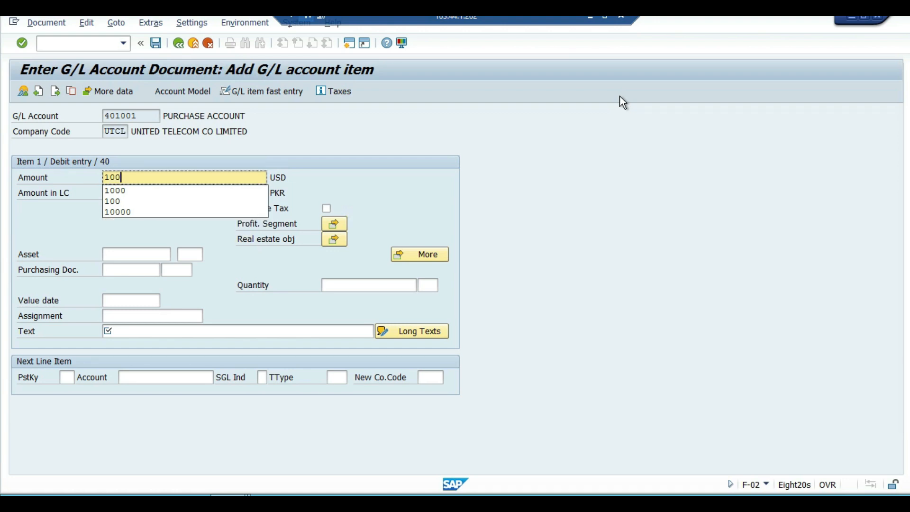
{"action": "key", "text": "Return"}
{"action": "key", "text": "Down"}
{"action": "key", "text": "Down"}
{"action": "key", "text": "Return"}
{"action": "key", "text": "Return"}
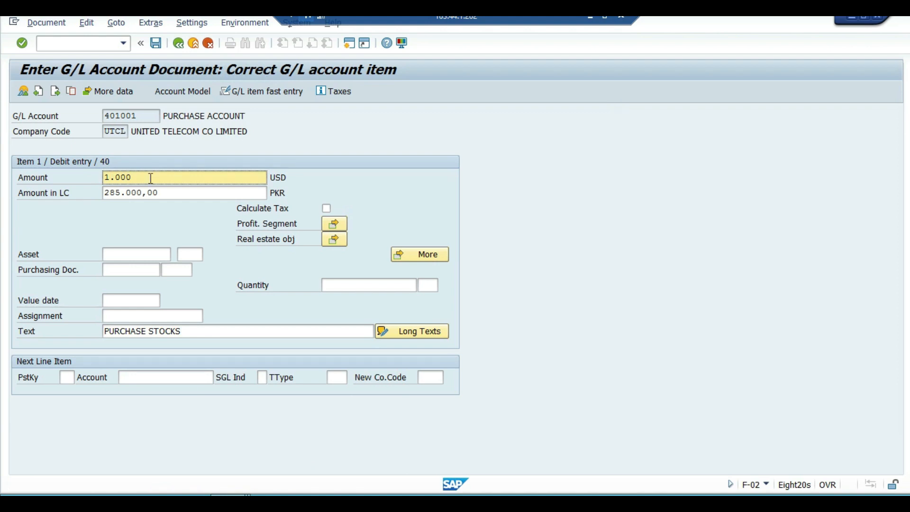
Examine the debit item's USD amount against its translated local currency amount in PKR.
{"action": "left_click_drag", "start_coordinate": [135, 177], "coordinate": [97, 173]}
{"action": "key", "text": "Left"}
{"action": "left_click_drag", "start_coordinate": [171, 188], "coordinate": [103, 177]}
{"action": "left_click", "coordinate": [105, 176]}
{"action": "key", "text": "Left"}
{"action": "left_click_drag", "start_coordinate": [163, 193], "coordinate": [98, 194]}
{"action": "key", "text": "Left"}
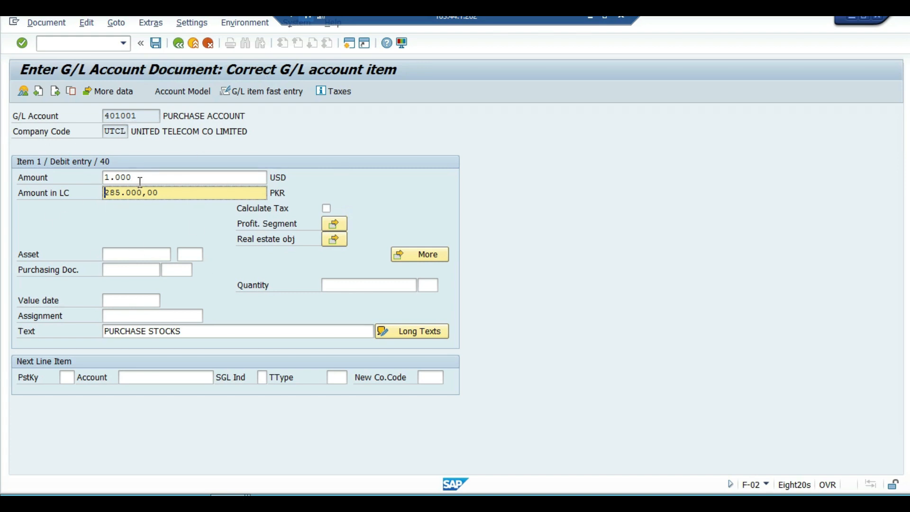
{"action": "left_click_drag", "start_coordinate": [141, 181], "coordinate": [100, 177]}
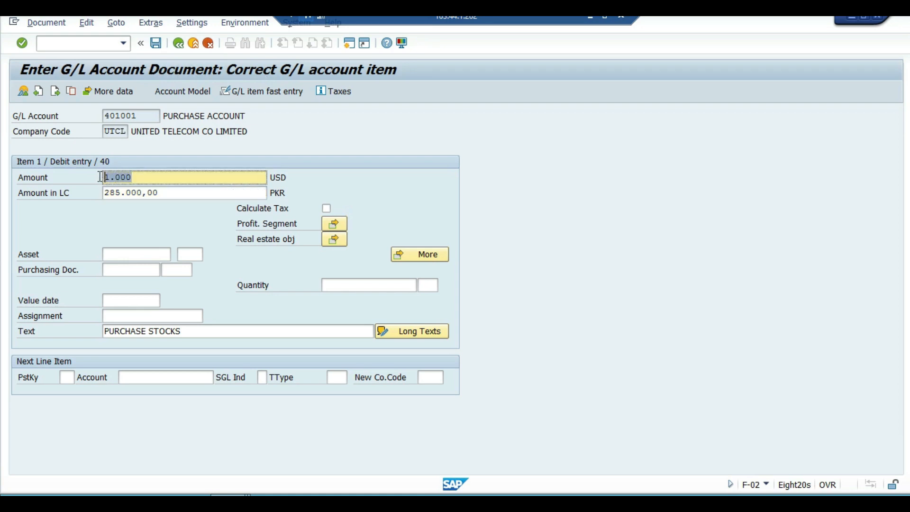
{"action": "left_click_drag", "start_coordinate": [162, 193], "coordinate": [101, 189]}
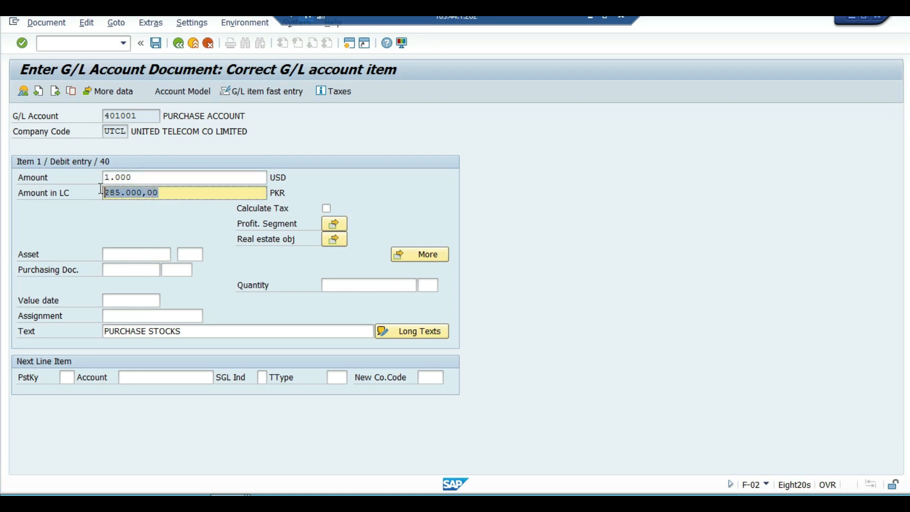
{"action": "left_click", "coordinate": [100, 188]}
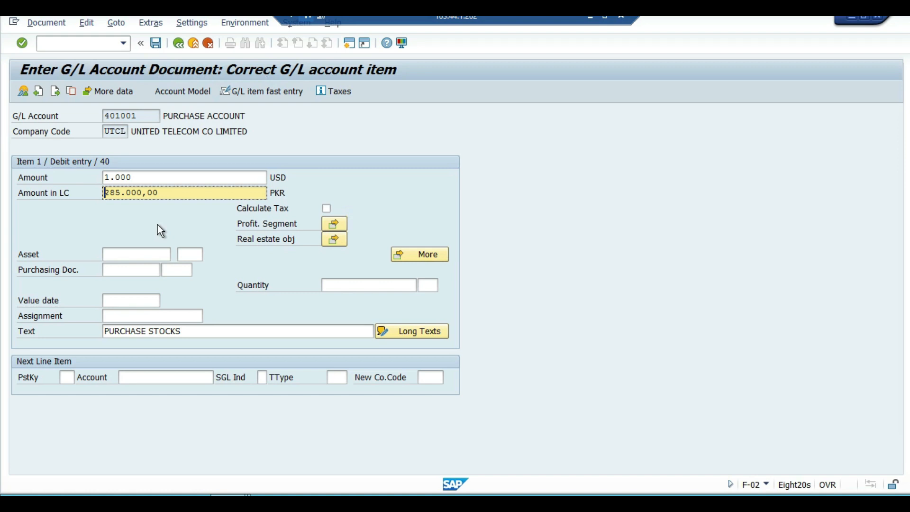
Add a credit line item with posting key 50, finding CASH ACCOUNT through a *CASH* account search.
{"action": "left_click", "coordinate": [72, 379]}
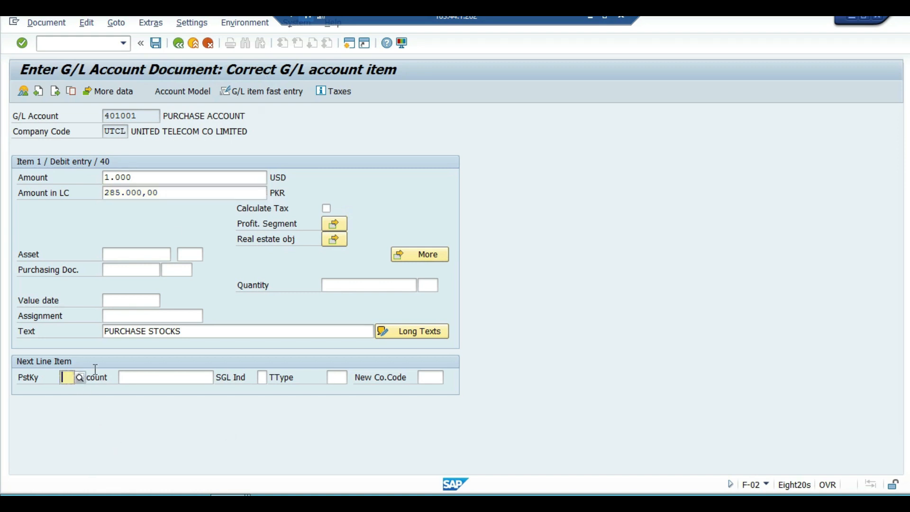
{"action": "type", "text": "50"}
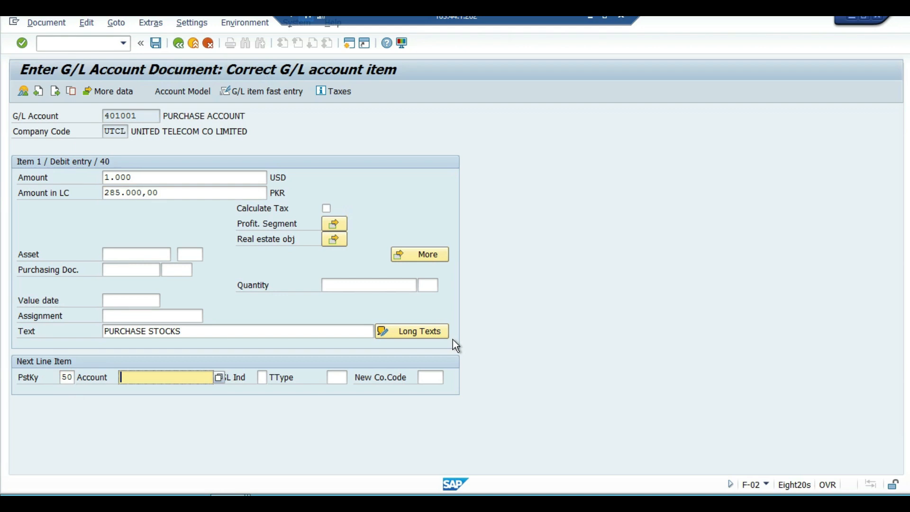
{"action": "key", "text": "F4"}
{"action": "type", "text": "*CASH*"}
{"action": "key", "text": "Return"}
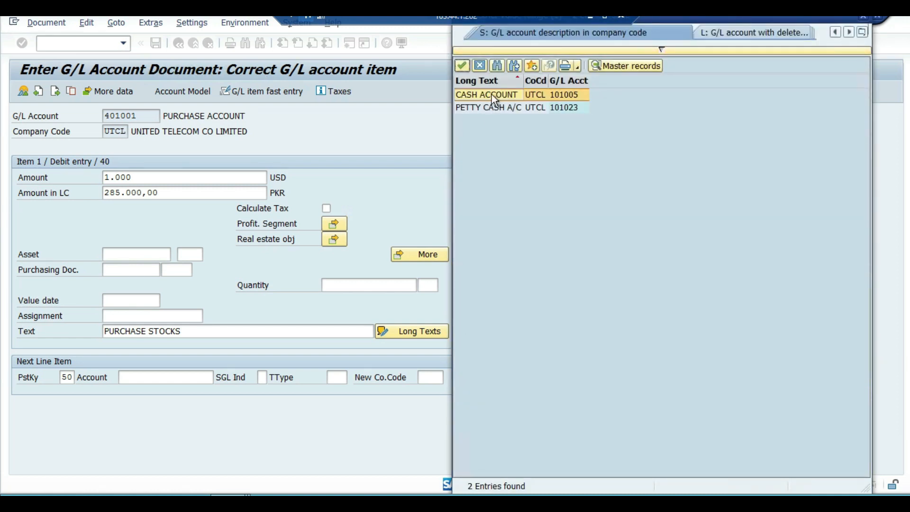
{"action": "double_click", "coordinate": [494, 94]}
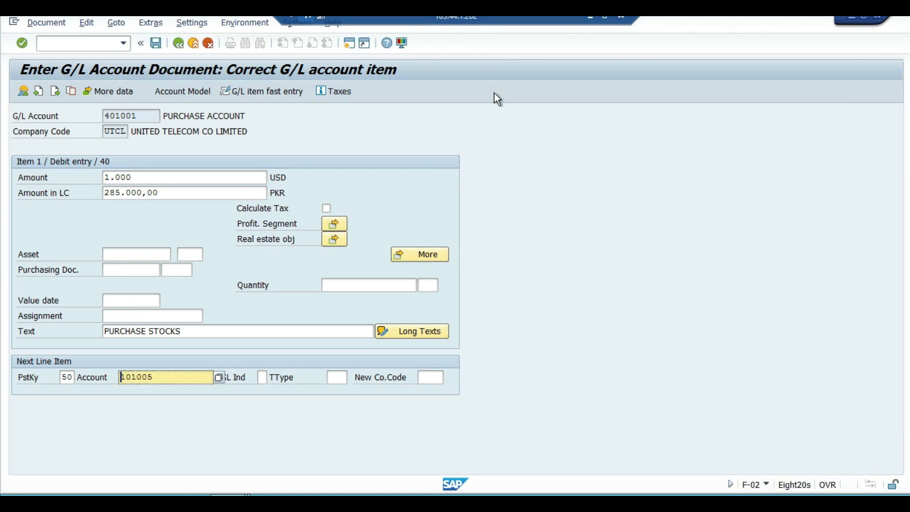
{"action": "key", "text": "Return"}
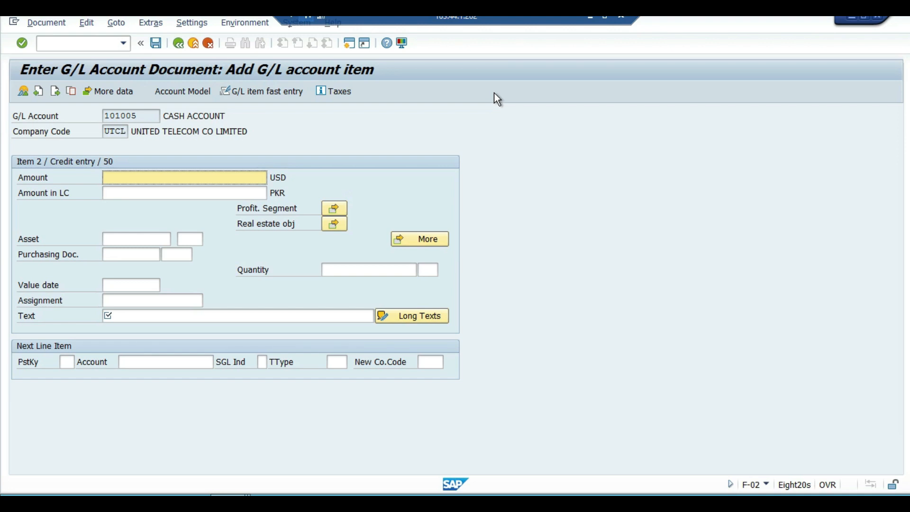
Enter * as the cash item's amount and PURCHASE STOCKS as its text, and confirm the item.
{"action": "type", "text": "*"}
{"action": "key", "text": "Tab"}
{"action": "key", "text": "Tab"}
{"action": "key", "text": "Tab"}
{"action": "key", "text": "Tab"}
{"action": "key", "text": "Tab"}
{"action": "key", "text": "Tab"}
{"action": "key", "text": "Tab"}
{"action": "key", "text": "shift+Tab"}
{"action": "key", "text": "Down"}
{"action": "key", "text": "Down"}
{"action": "key", "text": "Return"}
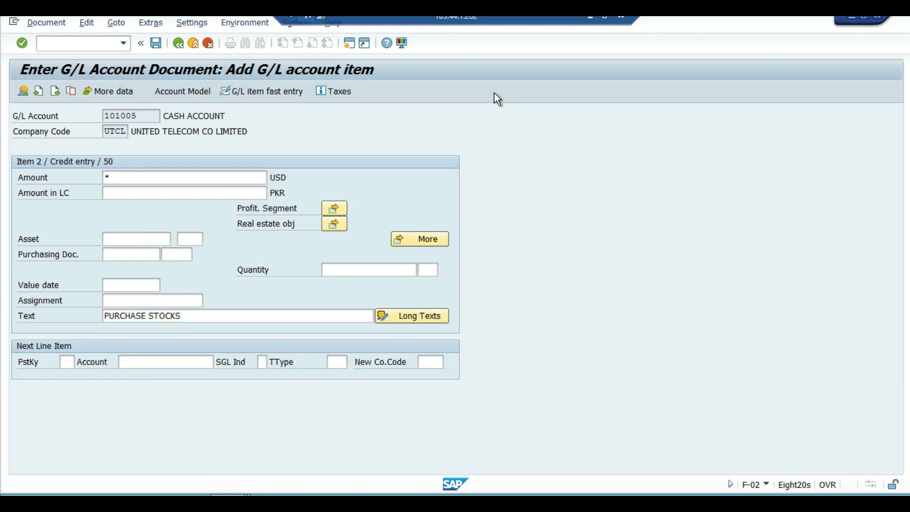
{"action": "key", "text": "Return"}
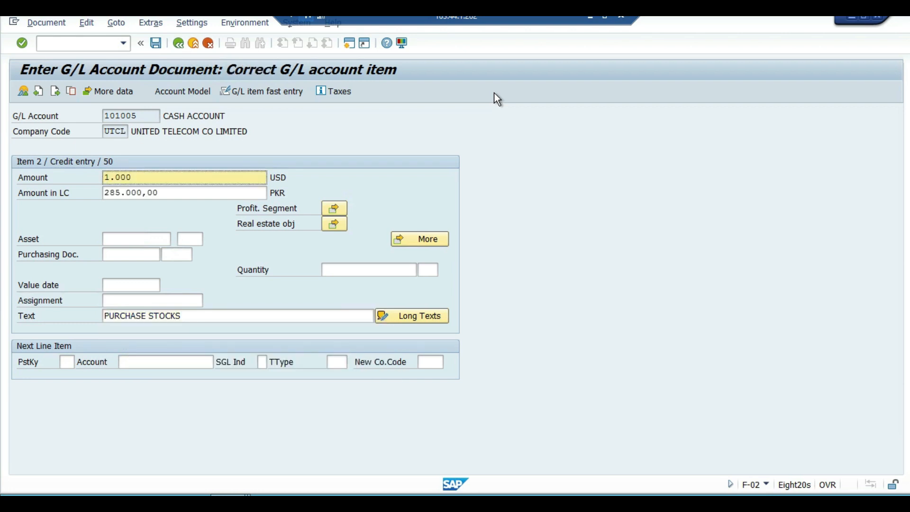
Display the document overview to review both line items in USD, and switch the display to local currency PKR.
{"action": "left_click", "coordinate": [25, 94]}
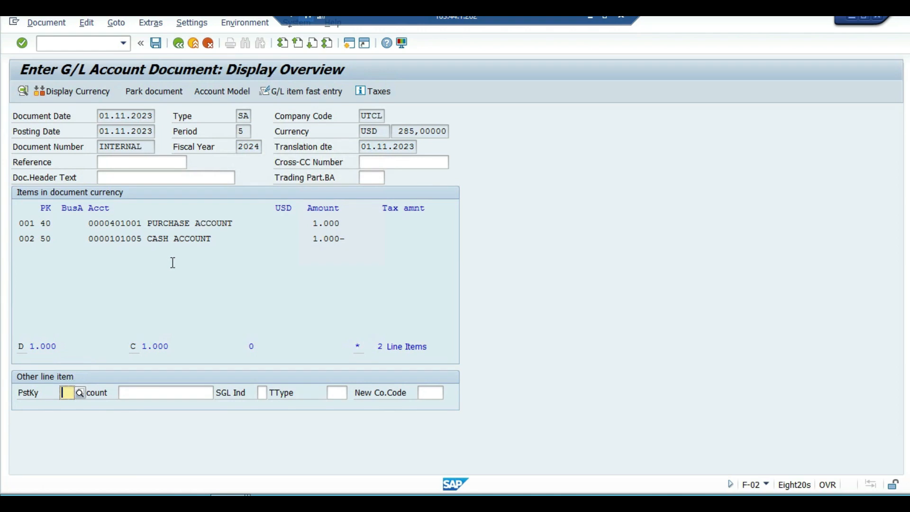
{"action": "left_click_drag", "start_coordinate": [148, 223], "coordinate": [339, 223]}
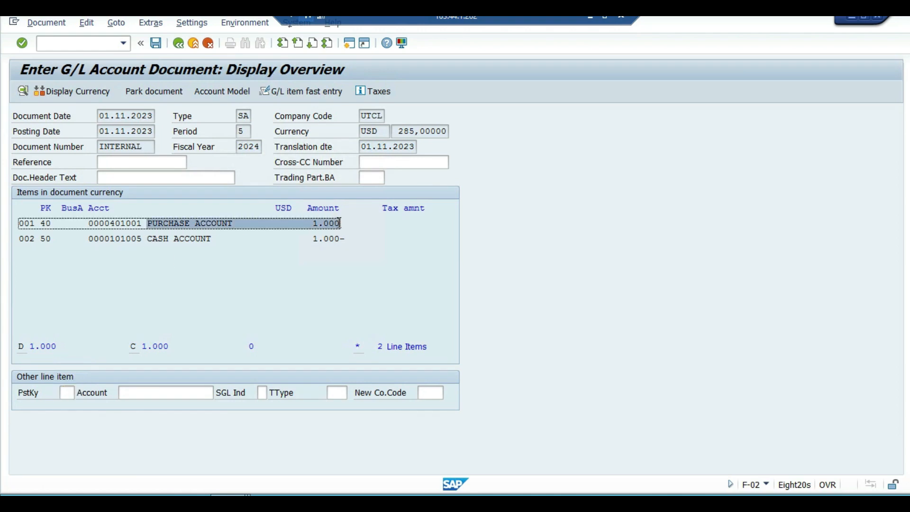
{"action": "left_click_drag", "start_coordinate": [149, 239], "coordinate": [377, 239]}
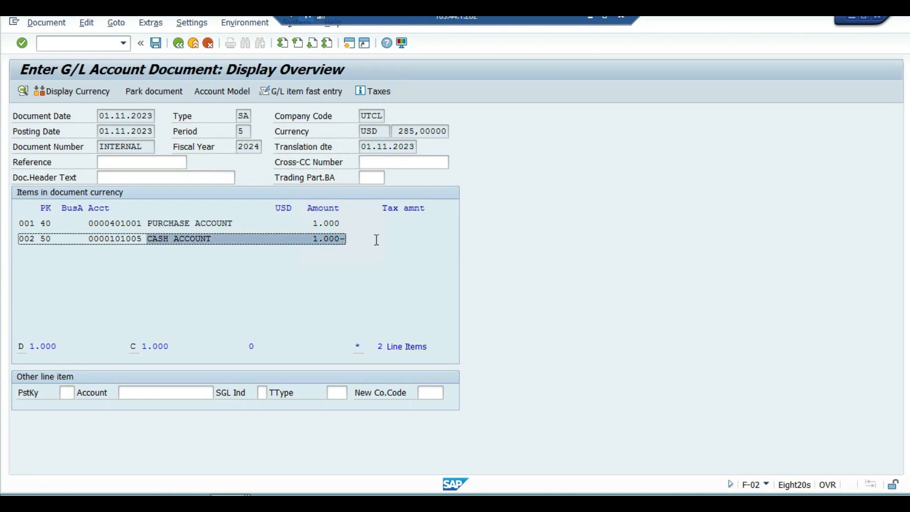
{"action": "key", "text": "ctrl+c"}
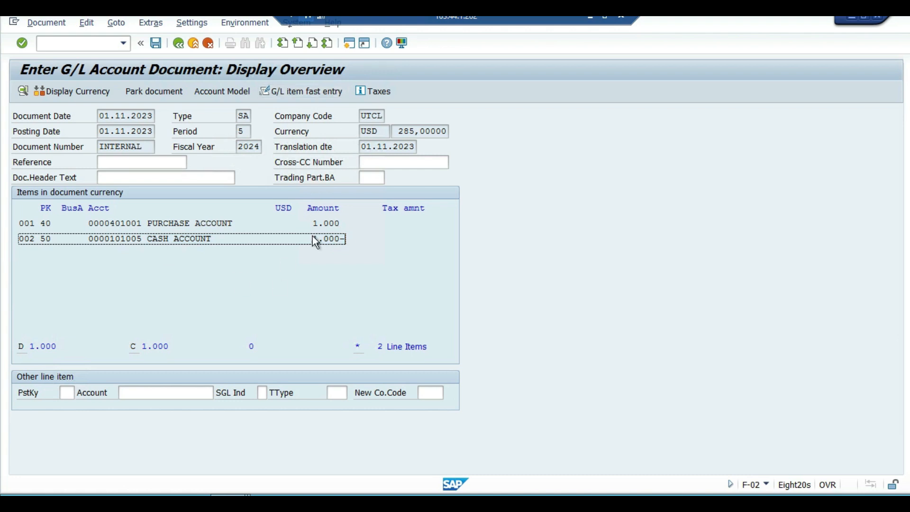
{"action": "left_click", "coordinate": [71, 92]}
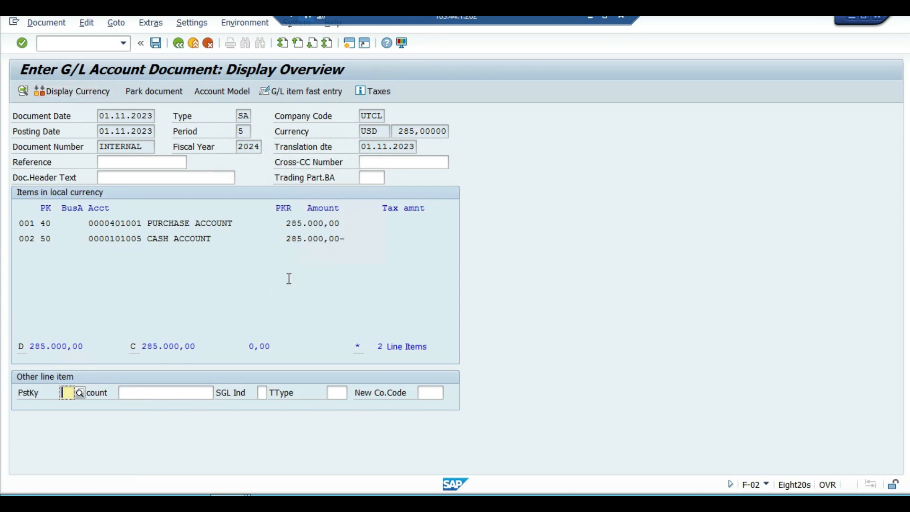
Post the G/L document, and set the document date and posting date of a new one to 01.11.2023.
{"action": "left_click", "coordinate": [155, 43]}
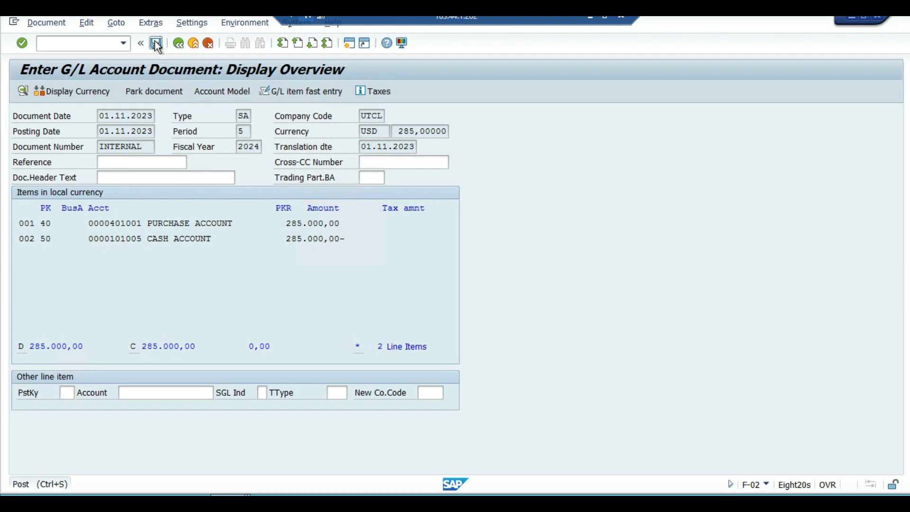
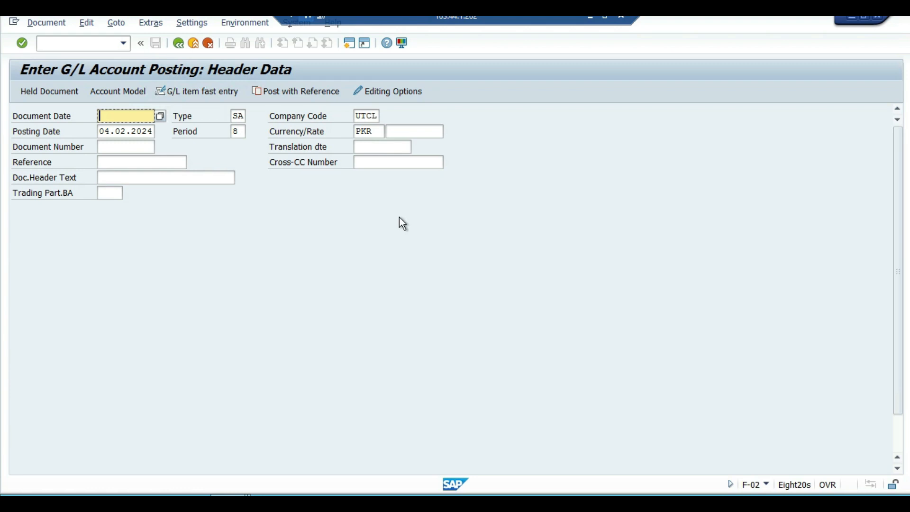
{"action": "type", "text": "01.11.2023"}
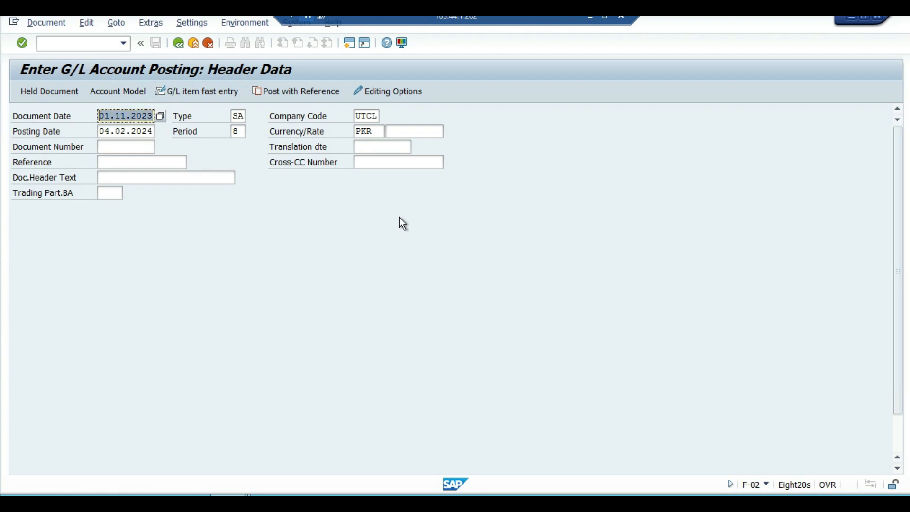
{"action": "key", "text": "Tab"}
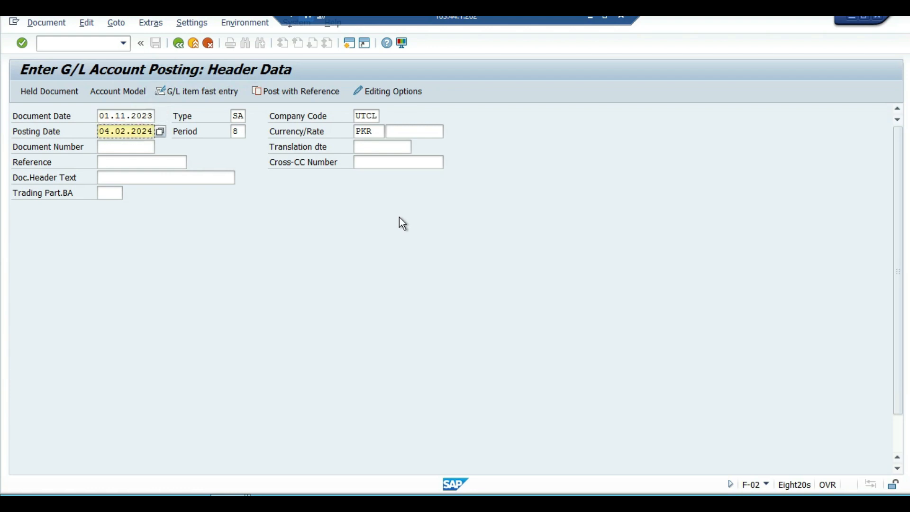
{"action": "type", "text": "01.11.2023"}
{"action": "key", "text": "Tab"}
{"action": "key", "text": "Tab"}
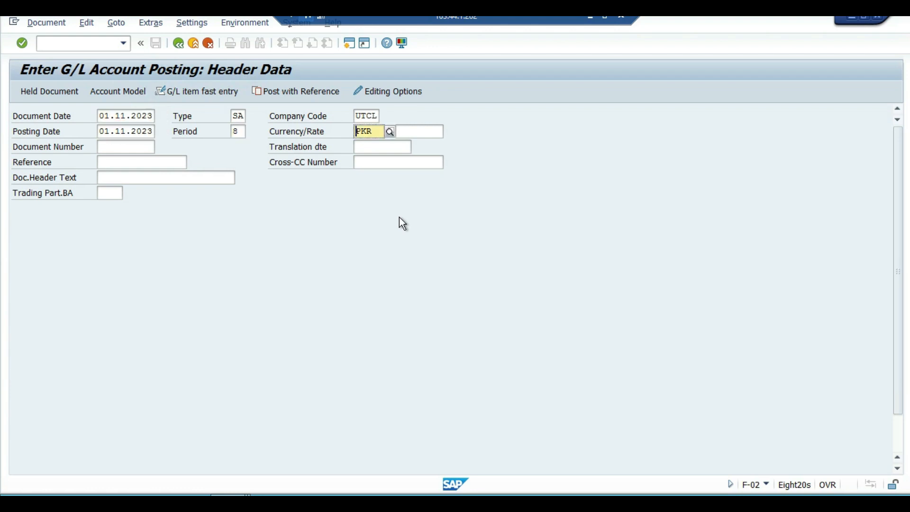
Set the new document's currency to USD with a manual exchange rate of 275.
{"action": "type", "text": "USD"}
{"action": "key", "text": "Tab"}
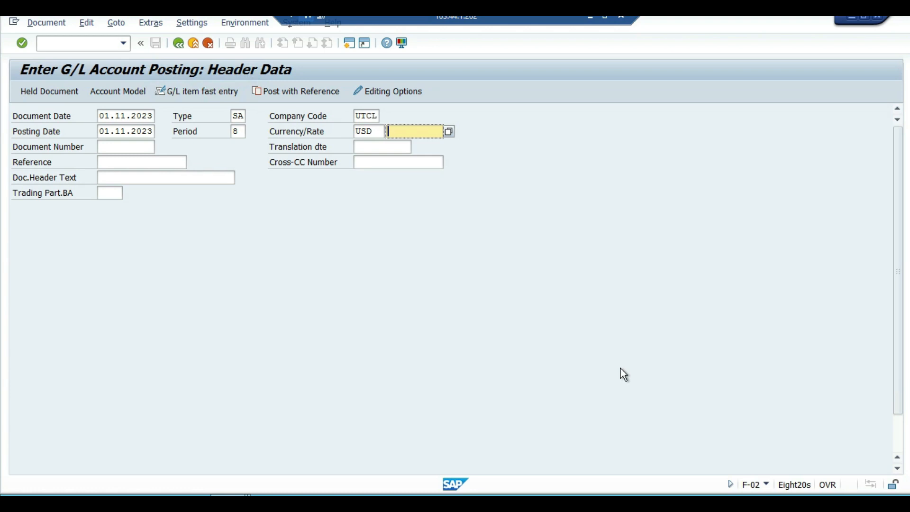
{"action": "type", "text": "2"}
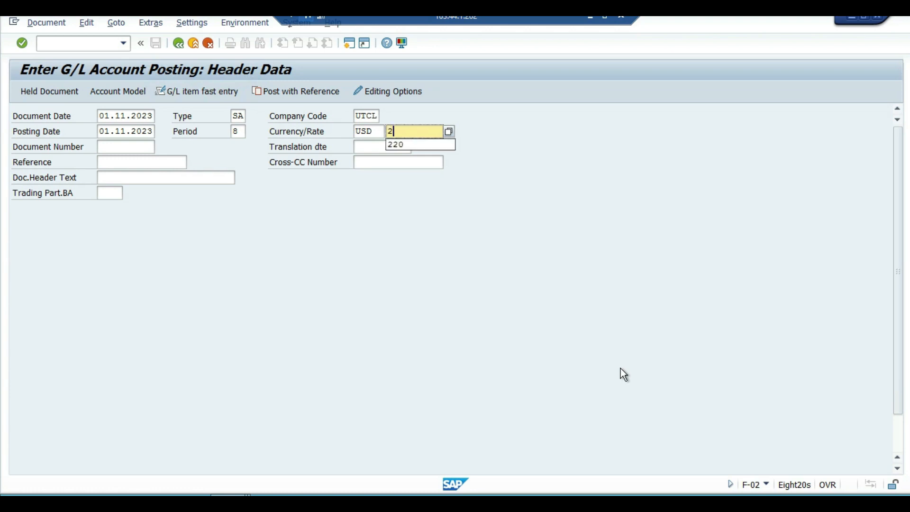
{"action": "type", "text": "75"}
{"action": "key", "text": "Tab"}
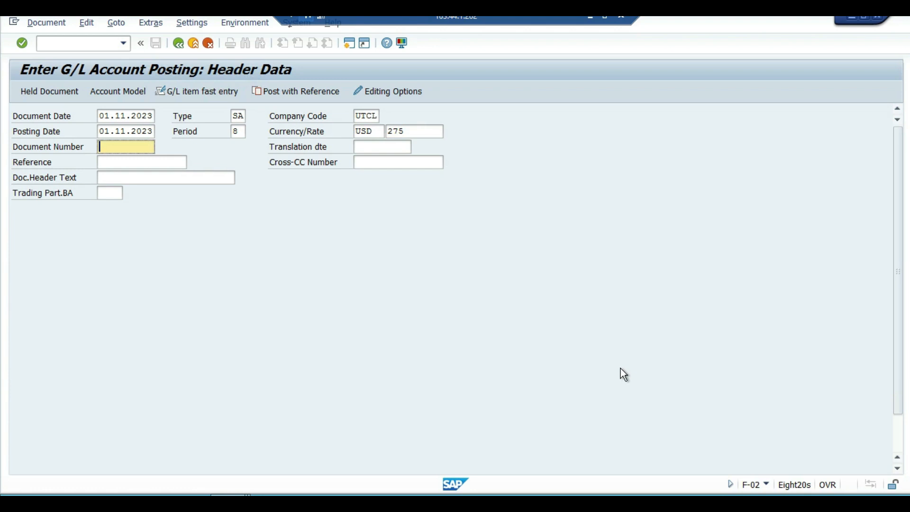
Enter posting key 40 for the first line item, finding PURCHASE ACCOUNT through a *PURCHASE* account search.
{"action": "key", "text": "Tab"}
{"action": "key", "text": "Tab"}
{"action": "key", "text": "Tab"}
{"action": "key", "text": "Tab"}
{"action": "type", "text": "40"}
{"action": "key", "text": "Tab"}
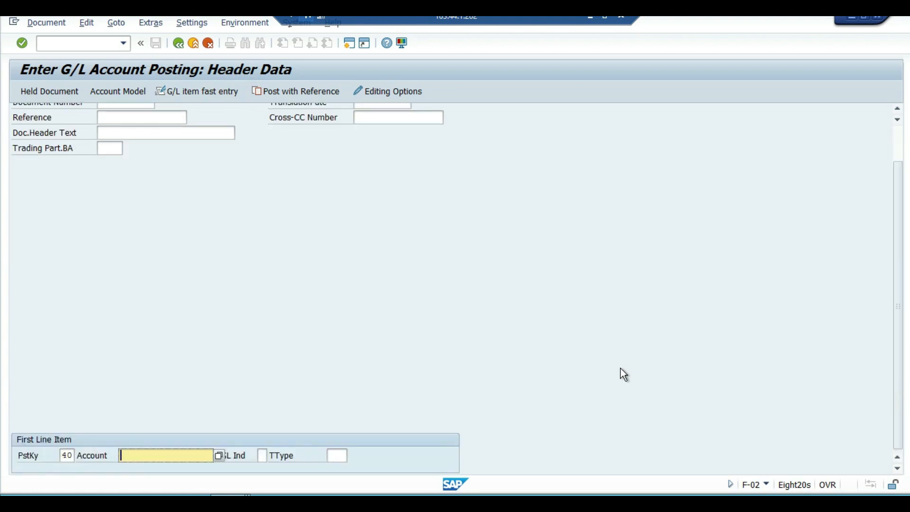
{"action": "key", "text": "F4"}
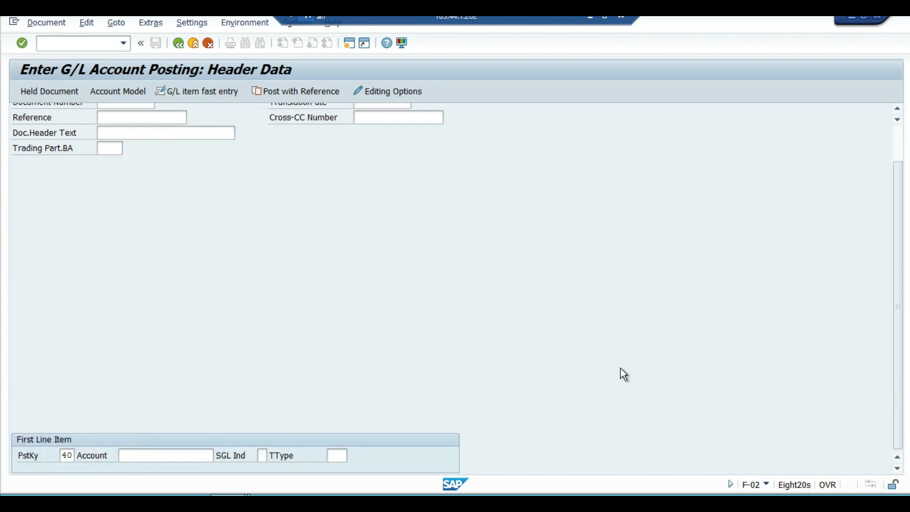
{"action": "type", "text": "*PU"}
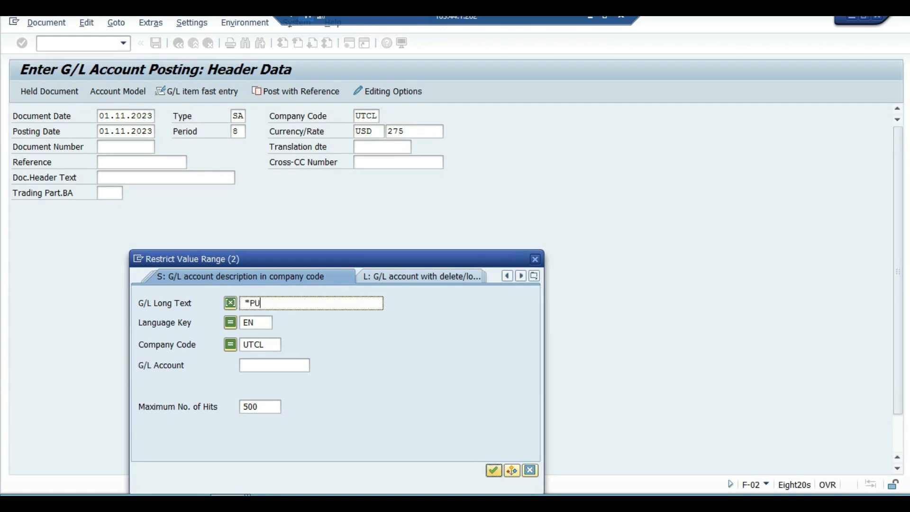
{"action": "type", "text": "RCHASE*"}
{"action": "key", "text": "Return"}
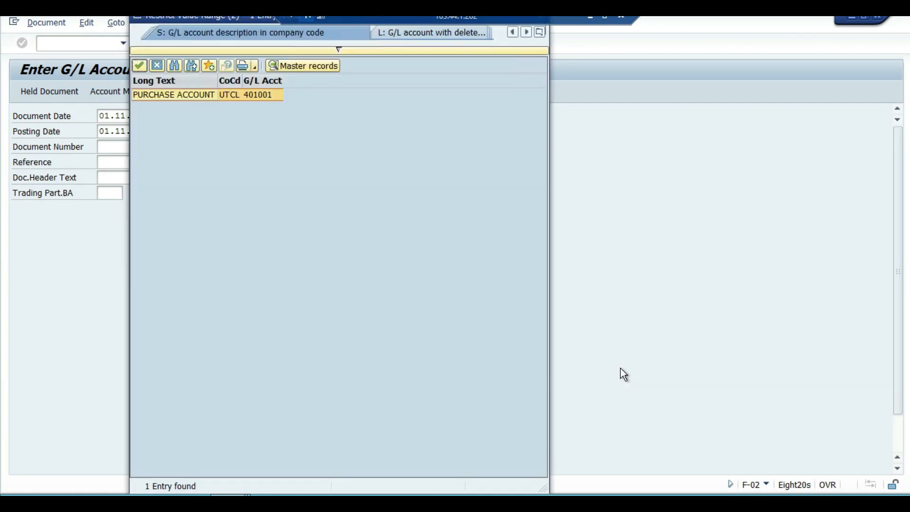
{"action": "key", "text": "Return"}
Confirm the header data, accepting the posting period and the manual exchange rate, to open the debit item.
{"action": "key", "text": "Return"}
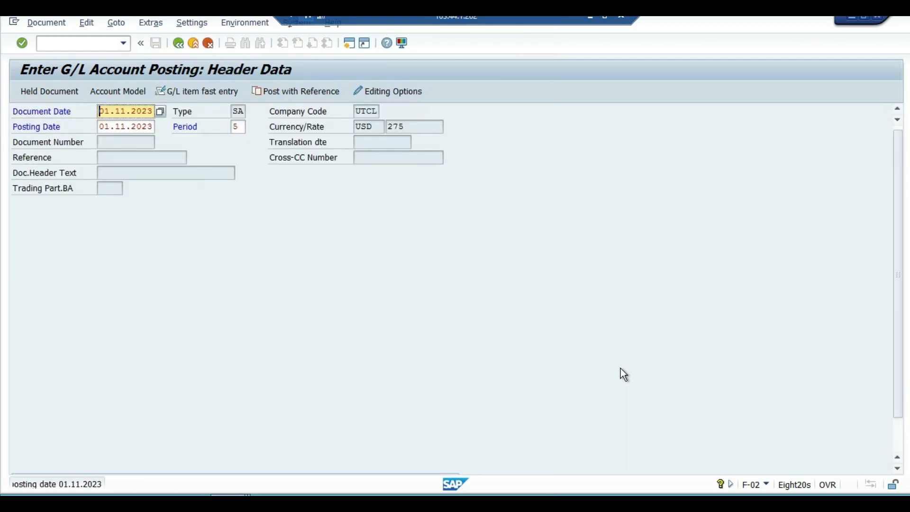
{"action": "key", "text": "Return"}
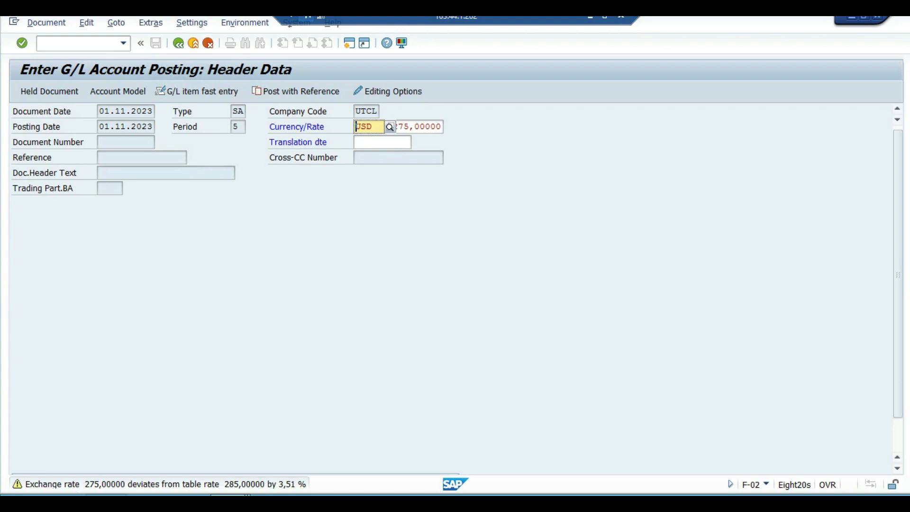
{"action": "left_click", "coordinate": [407, 142]}
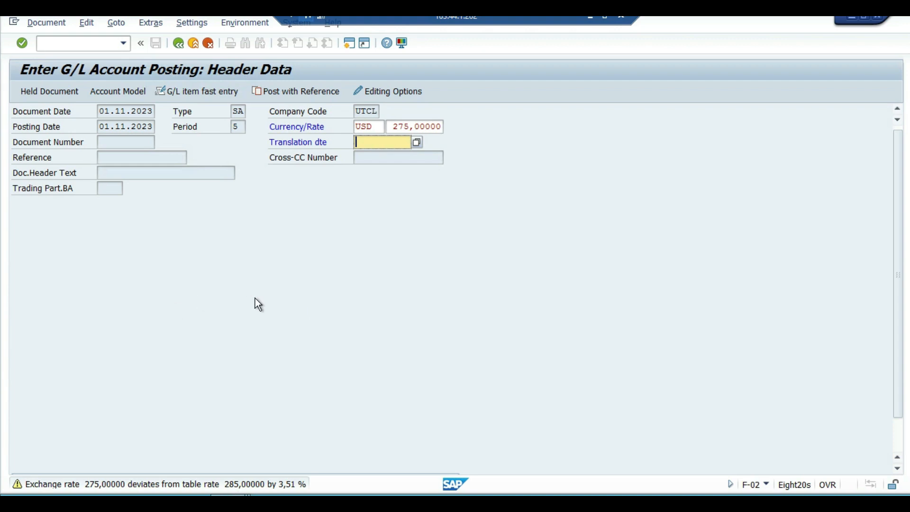
{"action": "key", "text": "Return"}
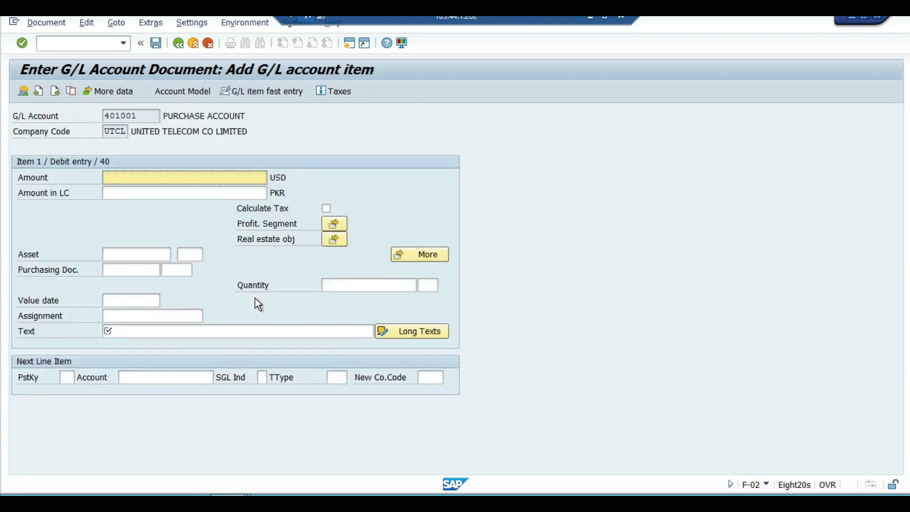
Enter 1000 USD as the purchase item's amount and PURCHASE STOCKS as its text, and confirm the item.
{"action": "type", "text": "1000"}
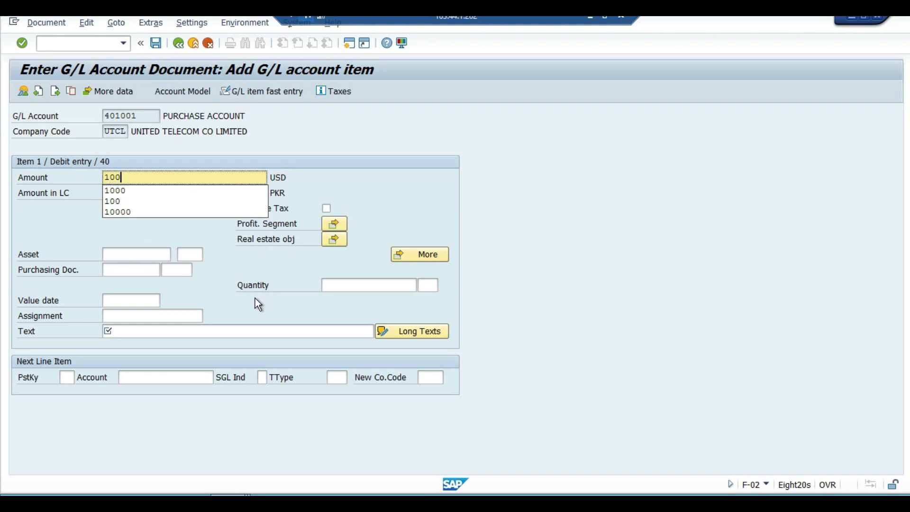
{"action": "key", "text": "Down"}
{"action": "key", "text": "Return"}
{"action": "key", "text": "Down"}
{"action": "key", "text": "Down"}
{"action": "key", "text": "Down"}
{"action": "key", "text": "Down"}
{"action": "key", "text": "Down"}
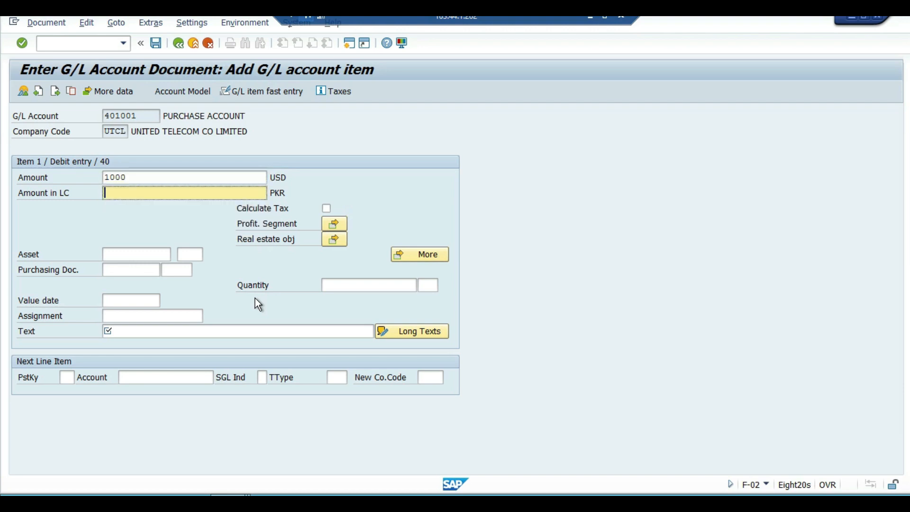
{"action": "key", "text": "Down"}
{"action": "key", "text": "BackSpace"}
{"action": "key", "text": "Down"}
{"action": "key", "text": "Return"}
{"action": "key", "text": "Return"}
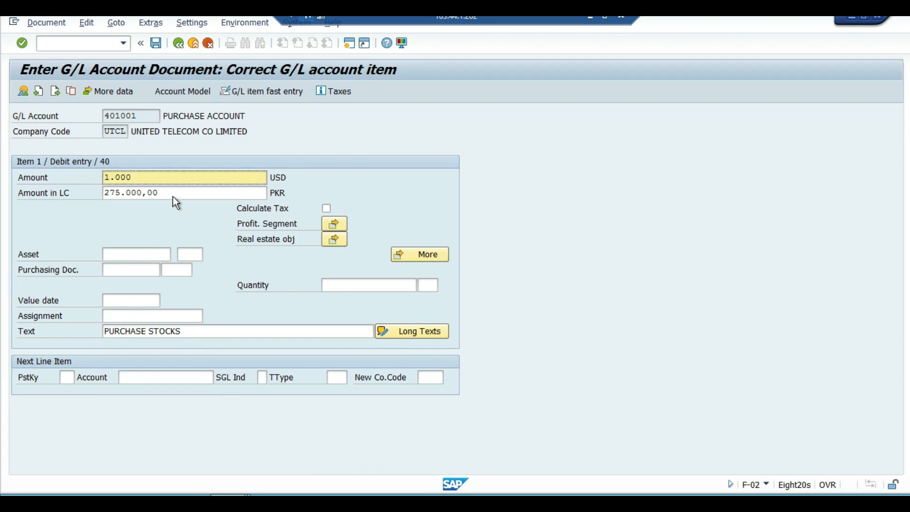
Check the purchase item's local currency amount in PKR as translated with the manual exchange rate.
{"action": "left_click_drag", "start_coordinate": [174, 194], "coordinate": [102, 194]}
{"action": "left_click", "coordinate": [104, 194]}
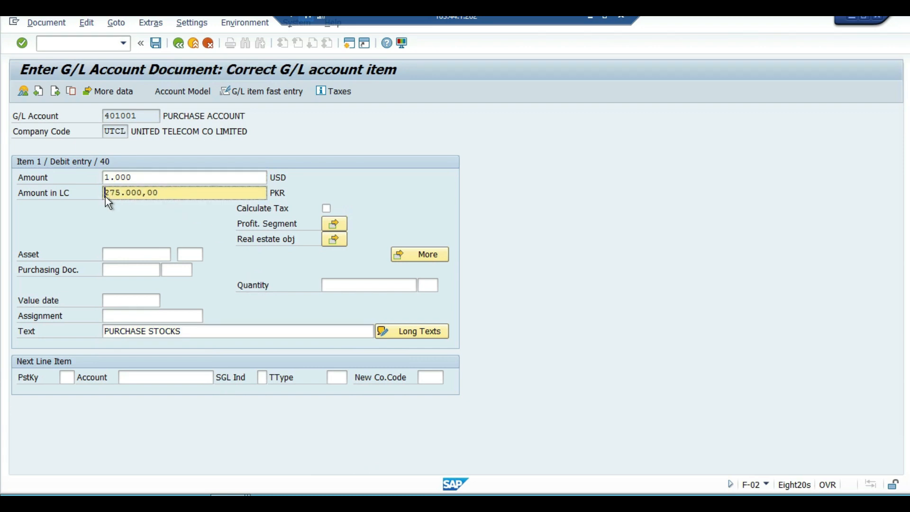
{"action": "left_click_drag", "start_coordinate": [178, 194], "coordinate": [103, 195]}
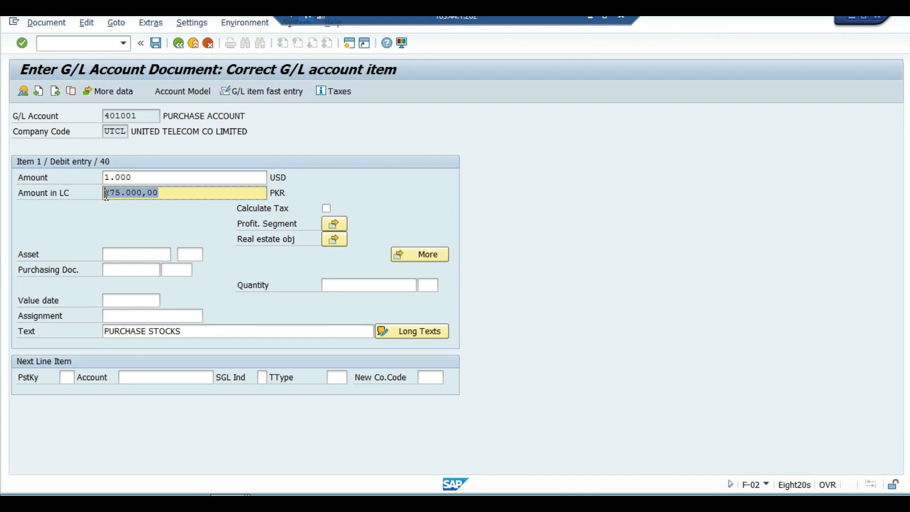
{"action": "left_click", "coordinate": [107, 195]}
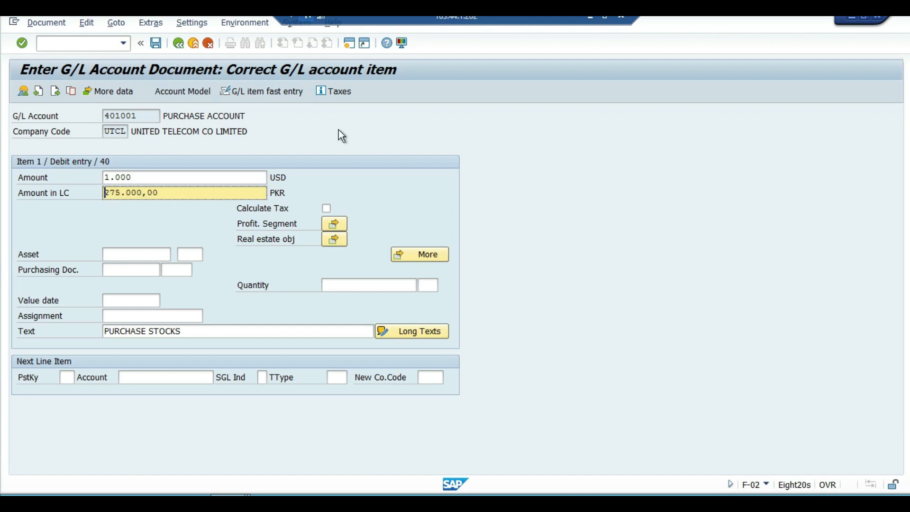
Enter posting key 50 for the next line item, choosing CASH ACCOUNT from a *CASH* account search.
{"action": "left_click", "coordinate": [67, 377]}
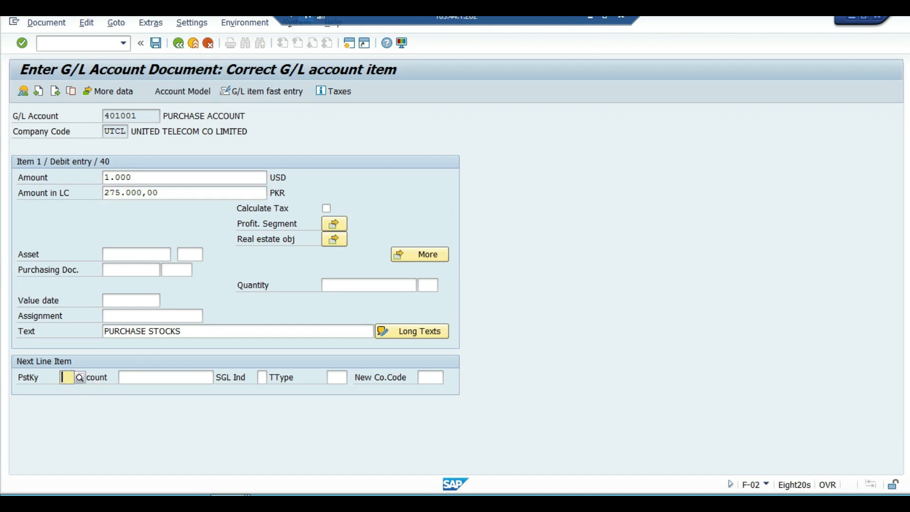
{"action": "type", "text": "50"}
{"action": "key", "text": "Tab"}
{"action": "key", "text": "Return"}
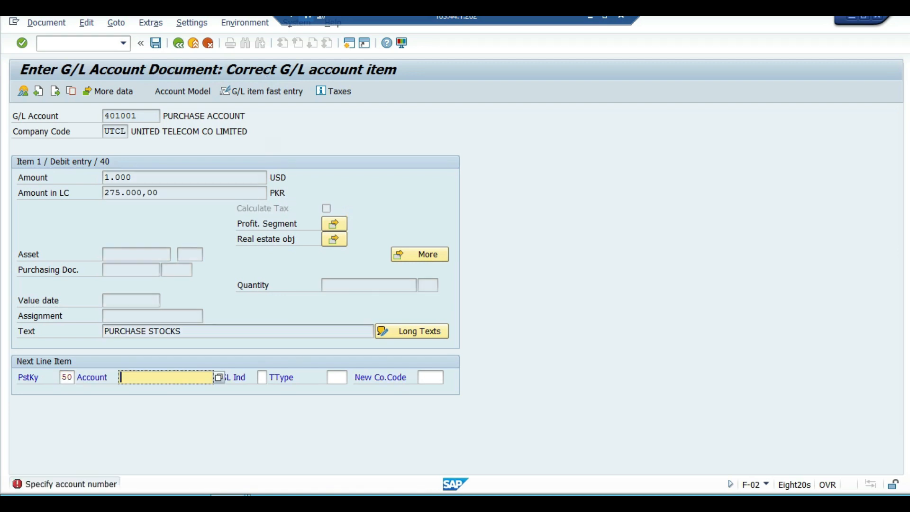
{"action": "key", "text": "F4"}
{"action": "type", "text": "*CASH*"}
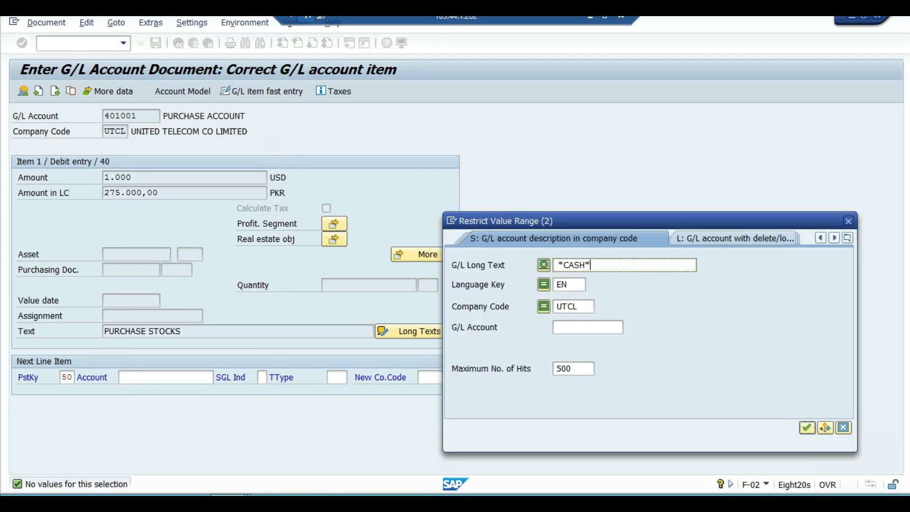
{"action": "key", "text": "Return"}
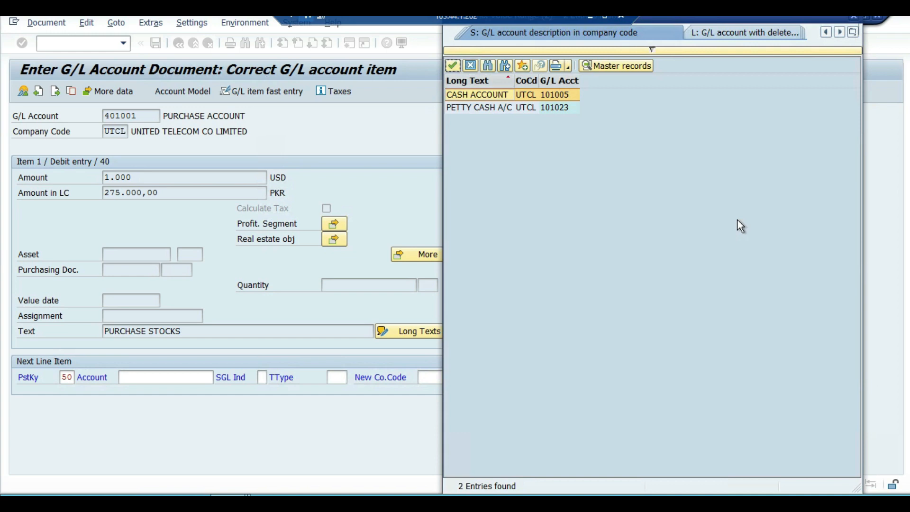
{"action": "type", "text": "101005"}
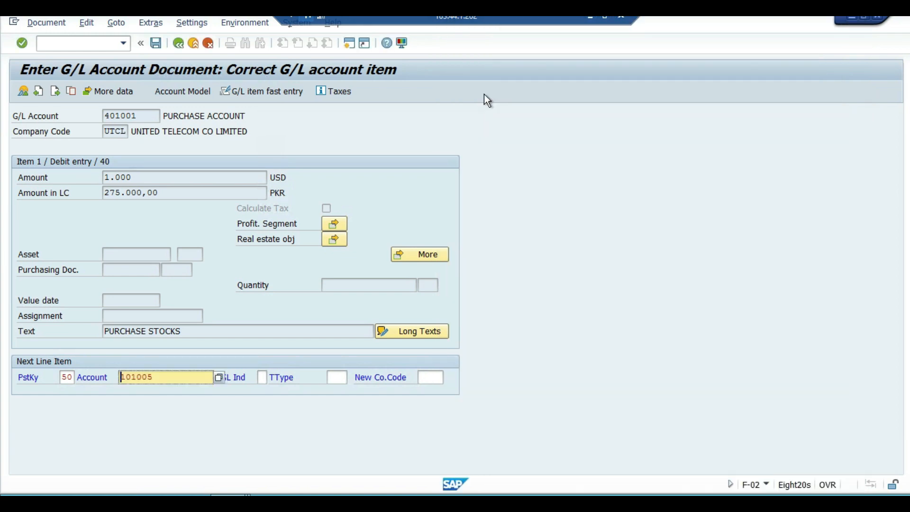
Open the cash credit item, enter * as its amount and PURCHASE STOCKS as its text, and confirm it.
{"action": "key", "text": "Return"}
{"action": "type", "text": "*"}
{"action": "key", "text": "Tab"}
{"action": "key", "text": "Tab"}
{"action": "key", "text": "Tab"}
{"action": "key", "text": "Tab"}
{"action": "key", "text": "Tab"}
{"action": "key", "text": "Tab"}
{"action": "key", "text": "Tab"}
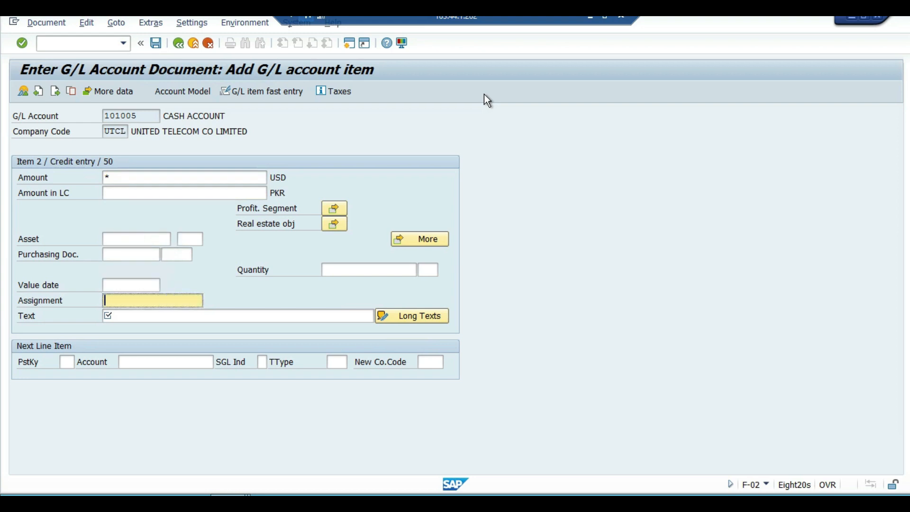
{"action": "key", "text": "Tab"}
{"action": "key", "text": "Down"}
{"action": "key", "text": "Return"}
{"action": "key", "text": "Return"}
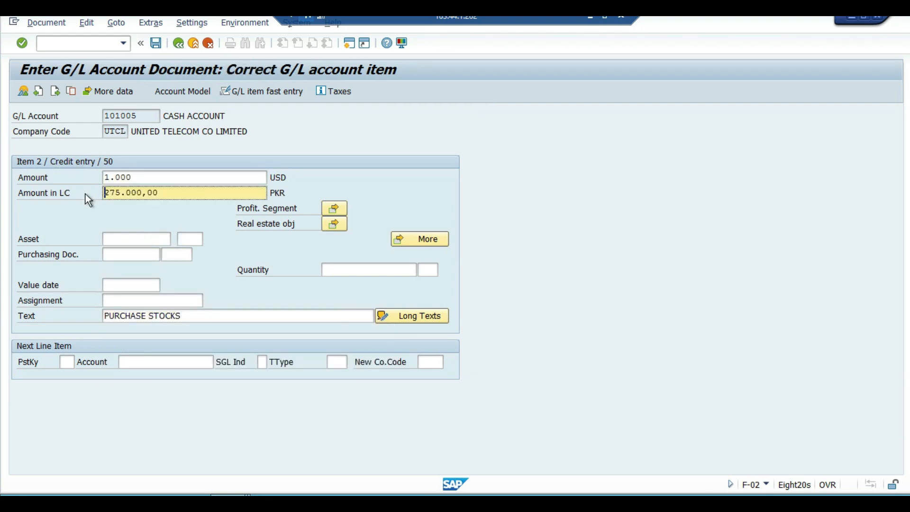
Review the line items in local currency PKR in the document overview against the manual exchange rate, and post the document.
{"action": "left_click_drag", "start_coordinate": [167, 193], "coordinate": [100, 193]}
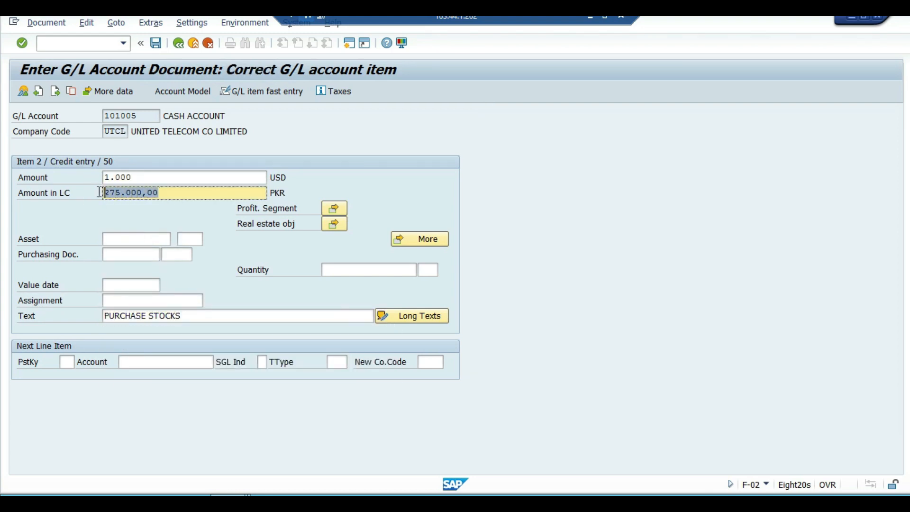
{"action": "left_click_drag", "start_coordinate": [179, 193], "coordinate": [88, 189]}
{"action": "left_click", "coordinate": [23, 91]}
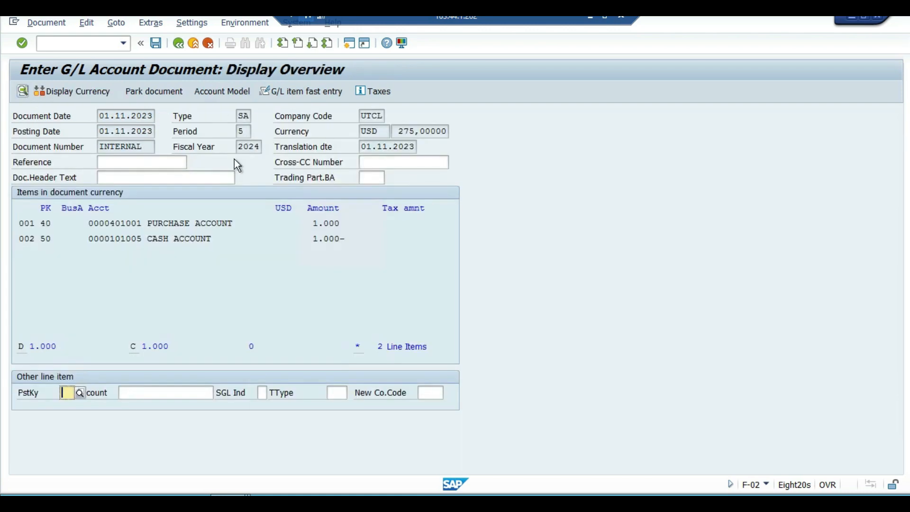
{"action": "left_click", "coordinate": [79, 100]}
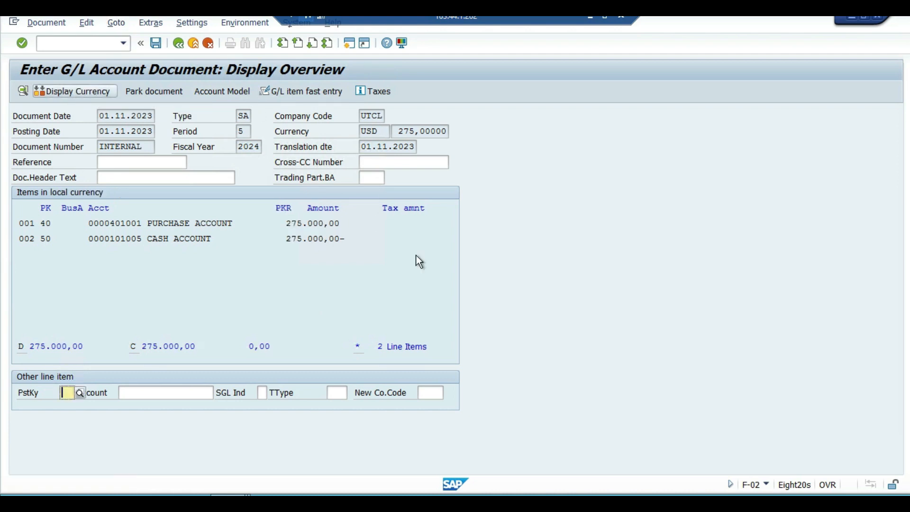
{"action": "left_click", "coordinate": [364, 237]}
{"action": "left_click_drag", "start_coordinate": [400, 129], "coordinate": [450, 132]}
{"action": "left_click", "coordinate": [447, 131]}
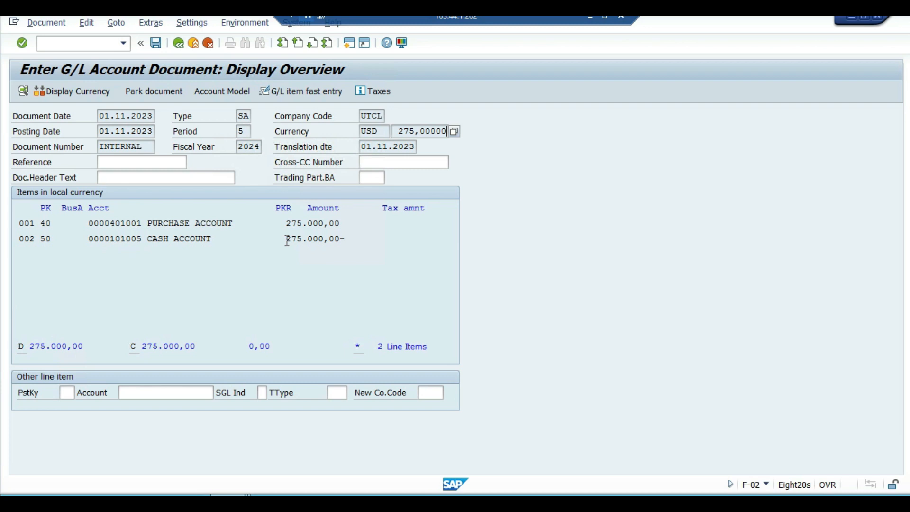
{"action": "left_click", "coordinate": [157, 47]}
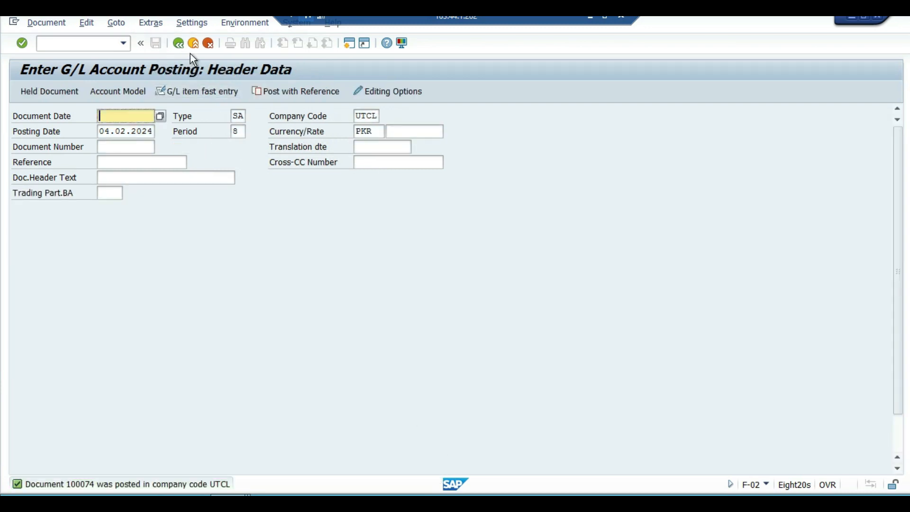
Leave the document posting and open the G/L account line item display with transaction FBL3N.
{"action": "left_click", "coordinate": [82, 44]}
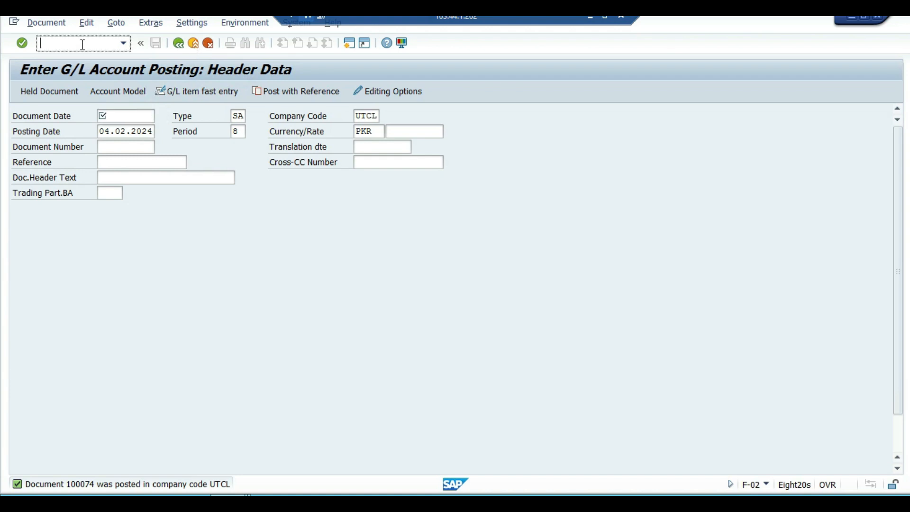
{"action": "type", "text": "/NFBL3M"}
{"action": "key", "text": "BackSpace"}
{"action": "type", "text": "N"}
{"action": "key", "text": "Return"}
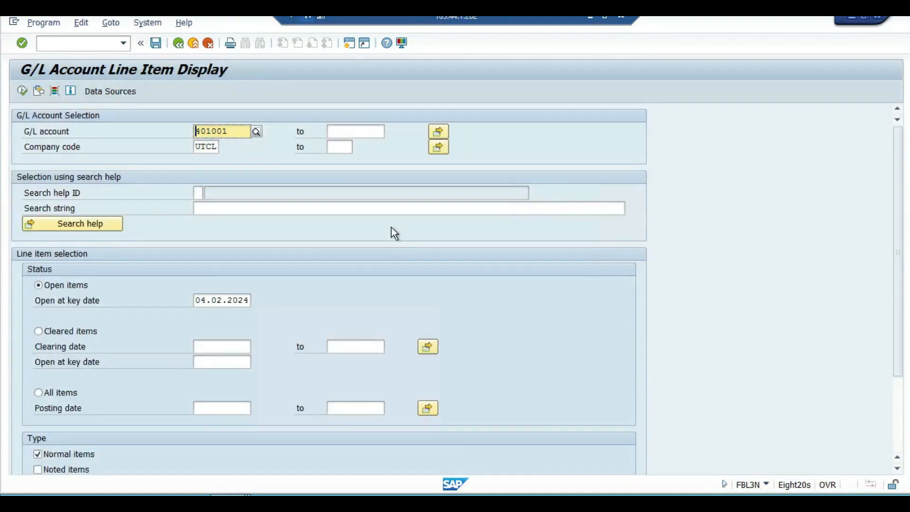
Choose PURCHASE ACCOUNT from a *PURCHASE* account search and list all of its line items.
{"action": "left_click", "coordinate": [257, 135]}
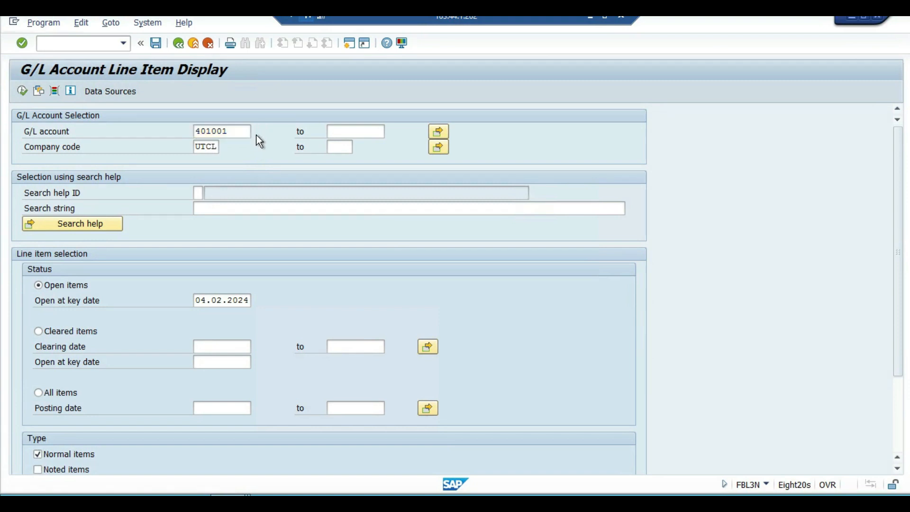
{"action": "type", "text": "*P"}
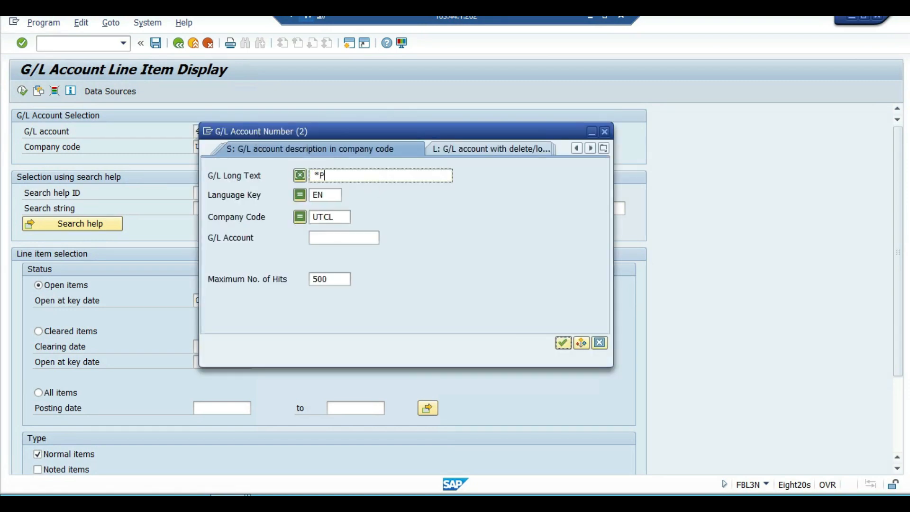
{"action": "type", "text": "URCHASE*"}
{"action": "left_click", "coordinate": [564, 347]}
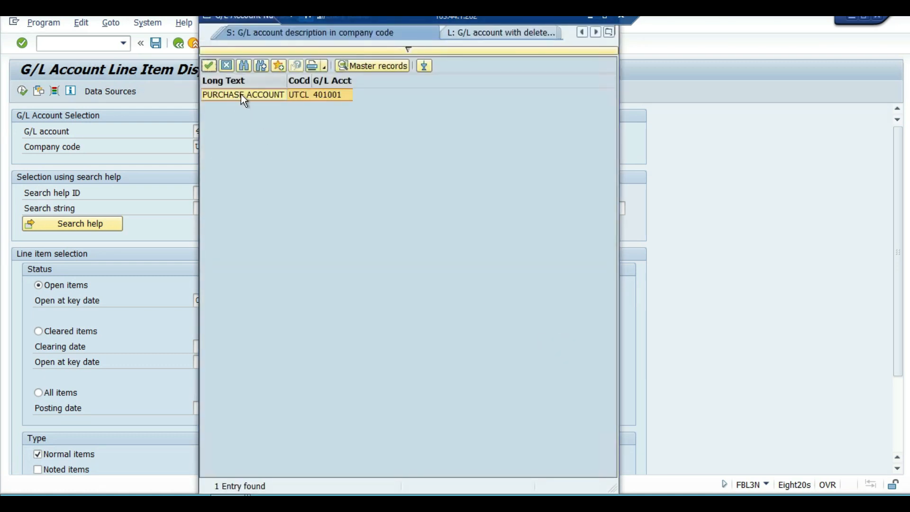
{"action": "double_click", "coordinate": [241, 95]}
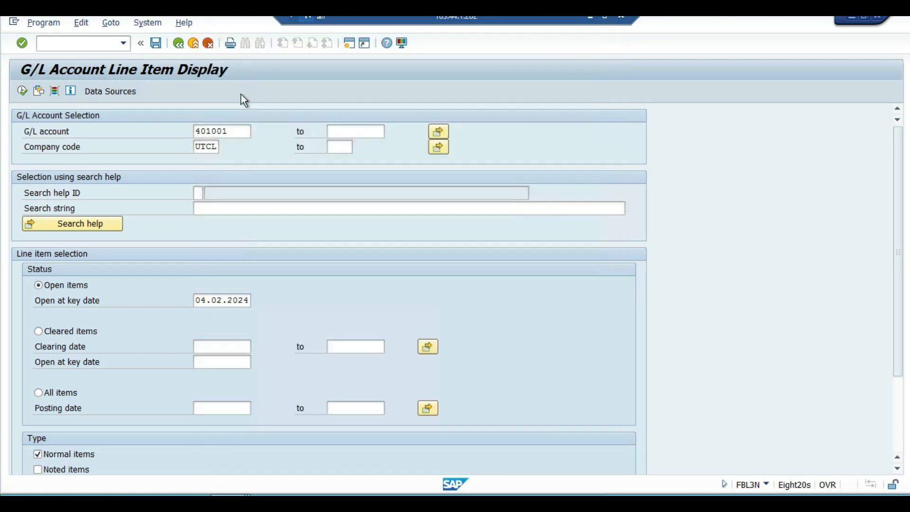
{"action": "left_click", "coordinate": [54, 394]}
{"action": "left_click", "coordinate": [23, 94]}
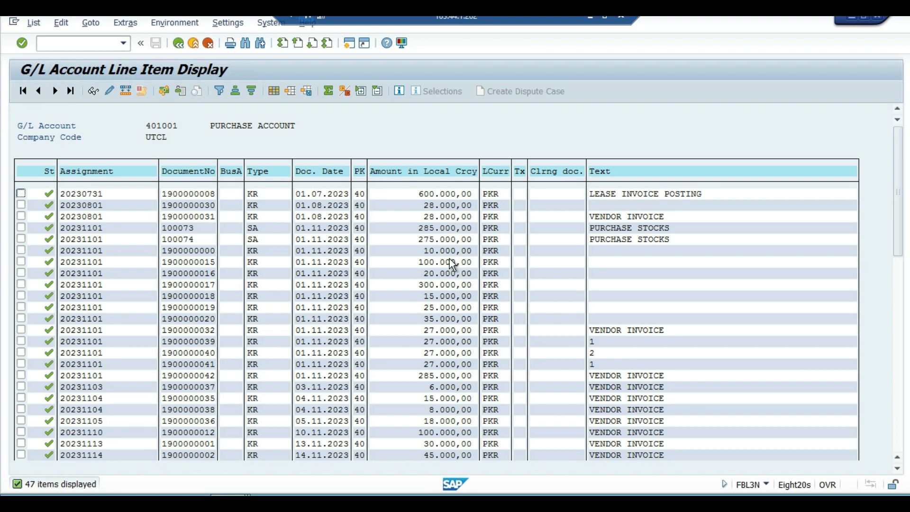
Return to the selection and list all items with posting dates from 01.11.2023 to 01.11.2023.
{"action": "left_click", "coordinate": [177, 43]}
{"action": "left_click", "coordinate": [66, 286]}
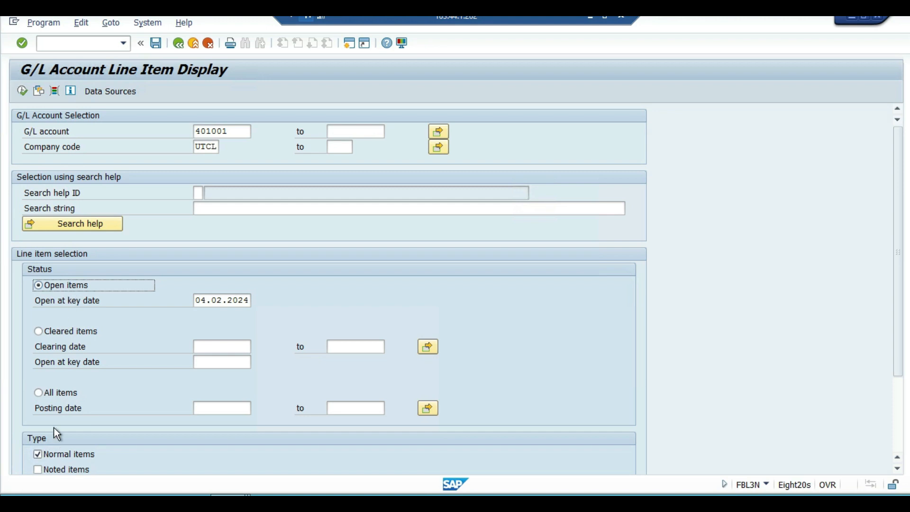
{"action": "left_click", "coordinate": [58, 394]}
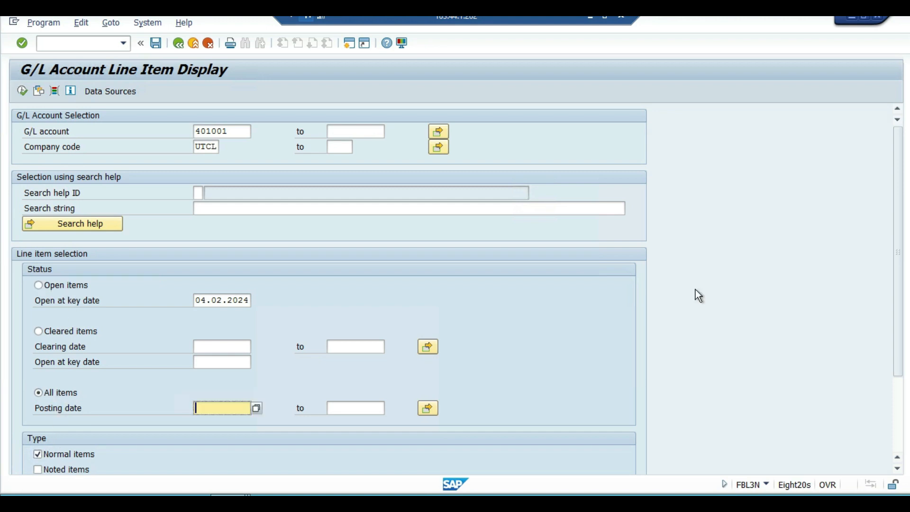
{"action": "type", "text": "01.11.2023"}
{"action": "key", "text": "Tab"}
{"action": "type", "text": "01.11.2023"}
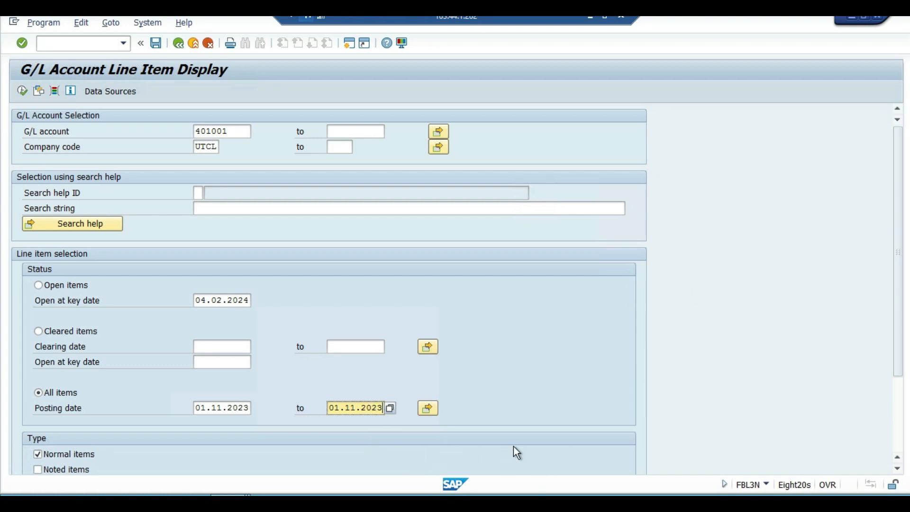
{"action": "left_click", "coordinate": [22, 91]}
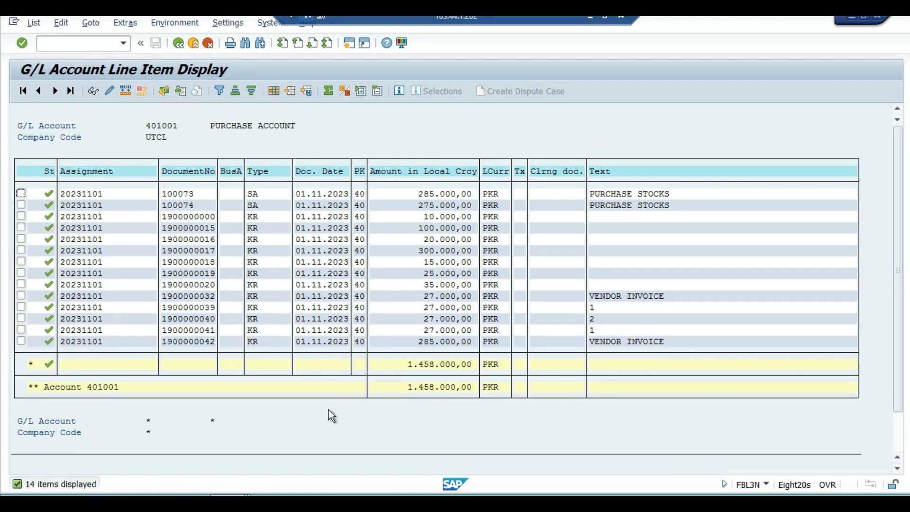
Apply the saved layout ending in FCUR to compare the items' local and document currency amounts.
{"action": "left_click", "coordinate": [425, 342]}
{"action": "left_click", "coordinate": [291, 91]}
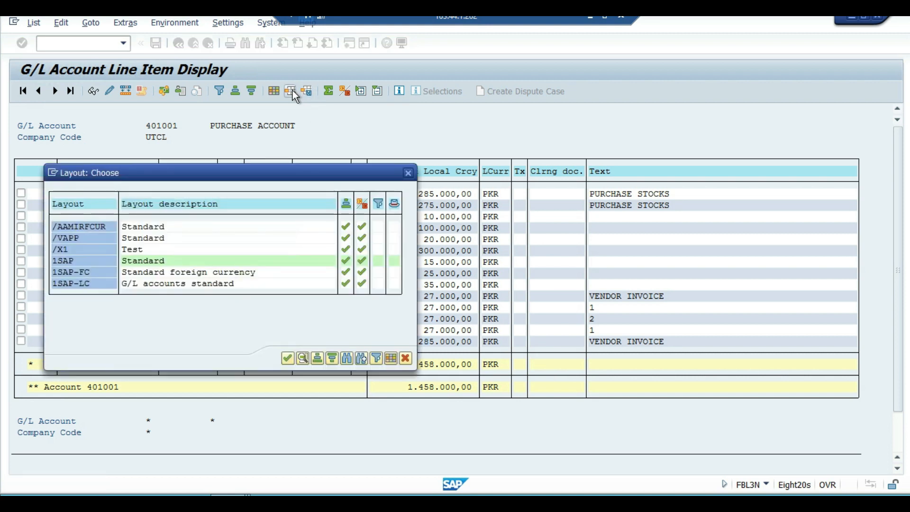
{"action": "double_click", "coordinate": [96, 228]}
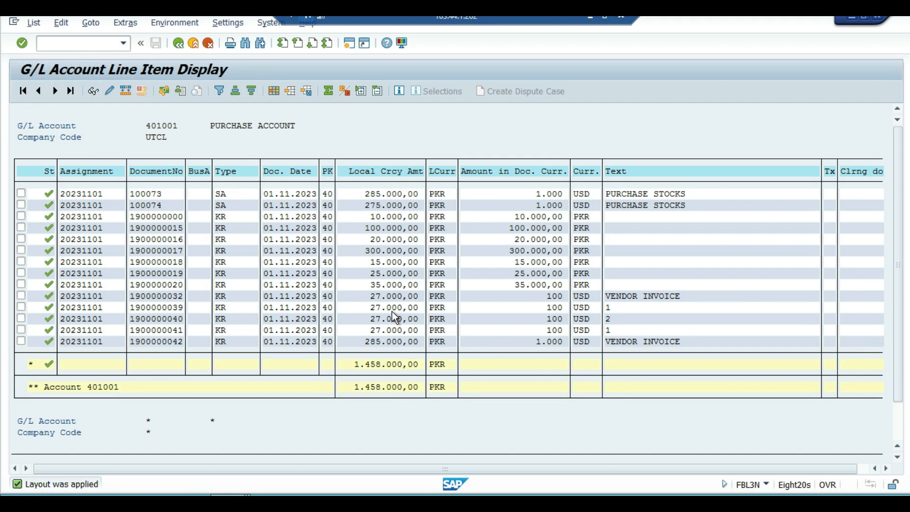
Exit the line item display and open central G/L account maintenance with transaction FS00.
{"action": "left_click", "coordinate": [193, 44]}
{"action": "left_click", "coordinate": [209, 43]}
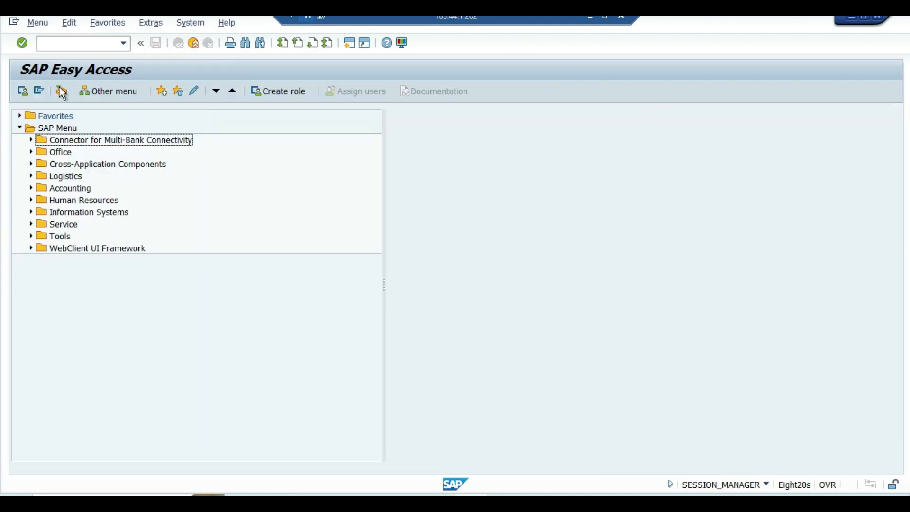
{"action": "left_click", "coordinate": [100, 41]}
{"action": "type", "text": "FS00"}
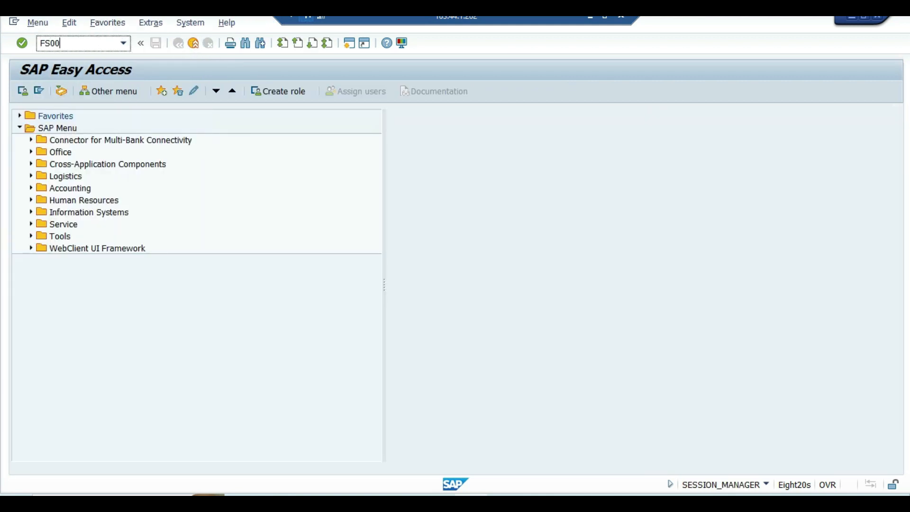
{"action": "key", "text": "Return"}
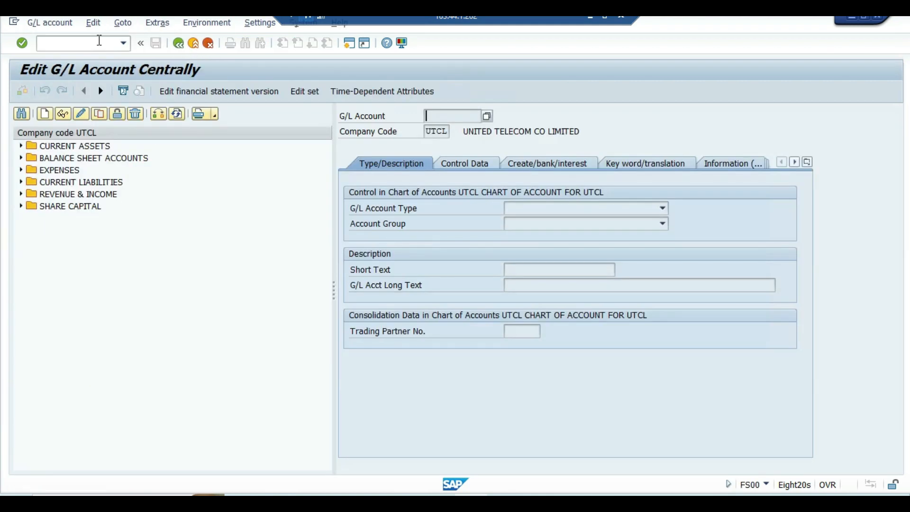
Display PURCHASE ACCOUNT from the EXPENSES group and check the account currency in its control data.
{"action": "left_click", "coordinate": [21, 171]}
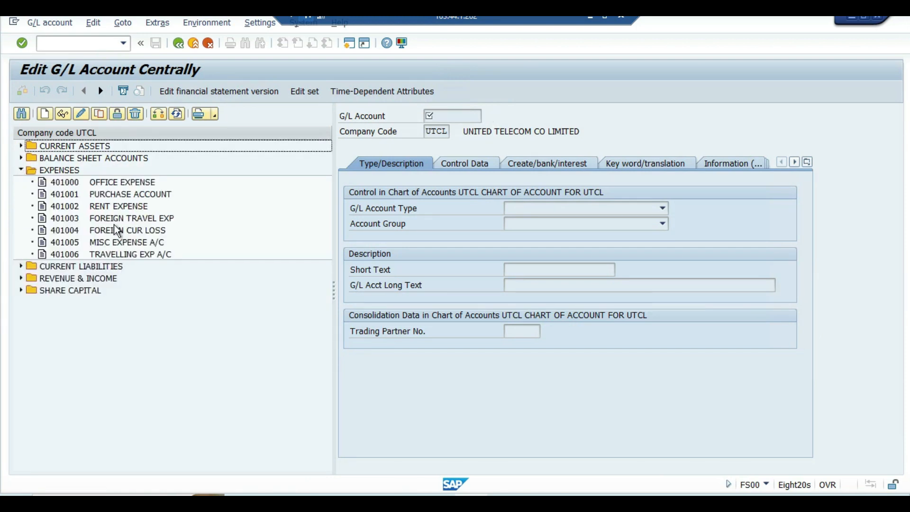
{"action": "double_click", "coordinate": [126, 194]}
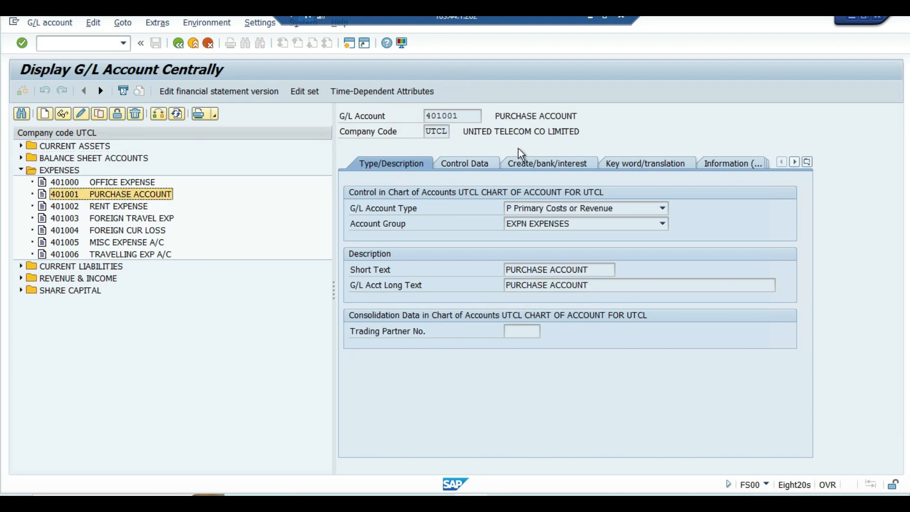
{"action": "left_click", "coordinate": [486, 167]}
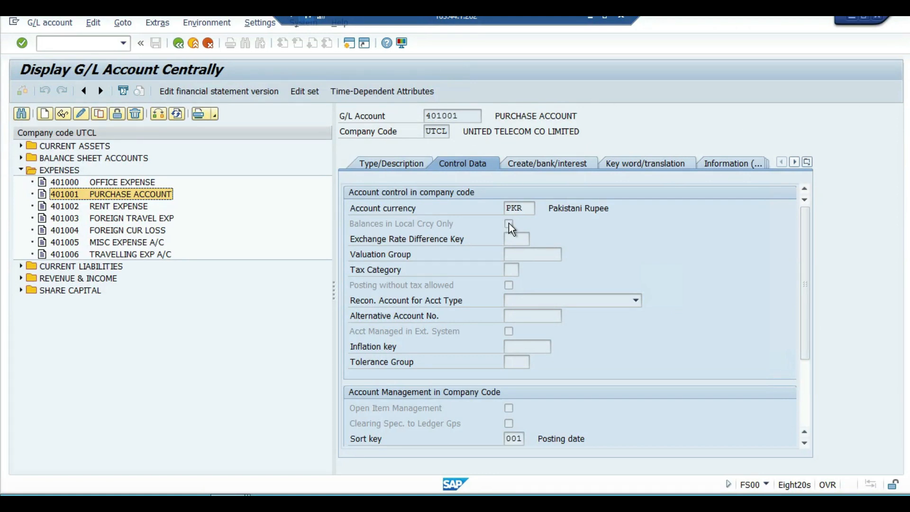
{"action": "left_click", "coordinate": [525, 209]}
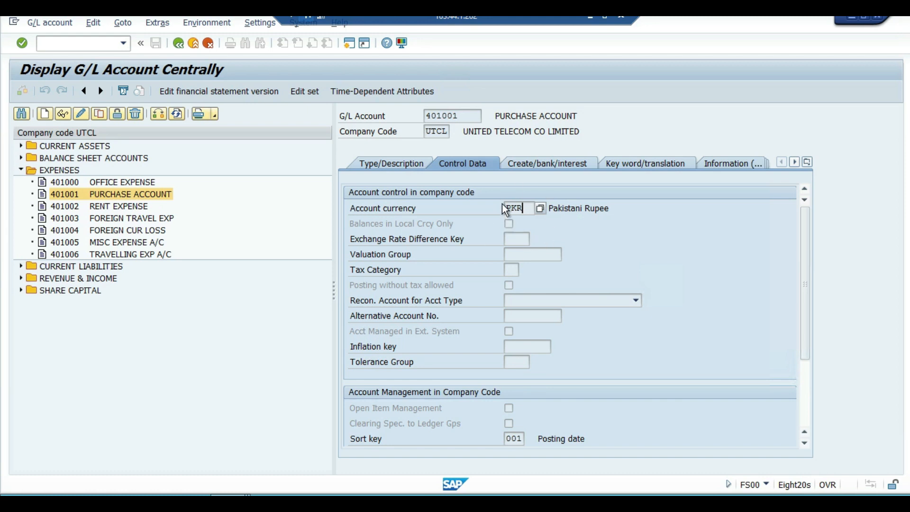
{"action": "double_click", "coordinate": [524, 208]}
Create G/L account 401007 in company code UTCL by copying TRAVELLING EXP A/C.
{"action": "double_click", "coordinate": [143, 255]}
{"action": "left_click", "coordinate": [99, 115]}
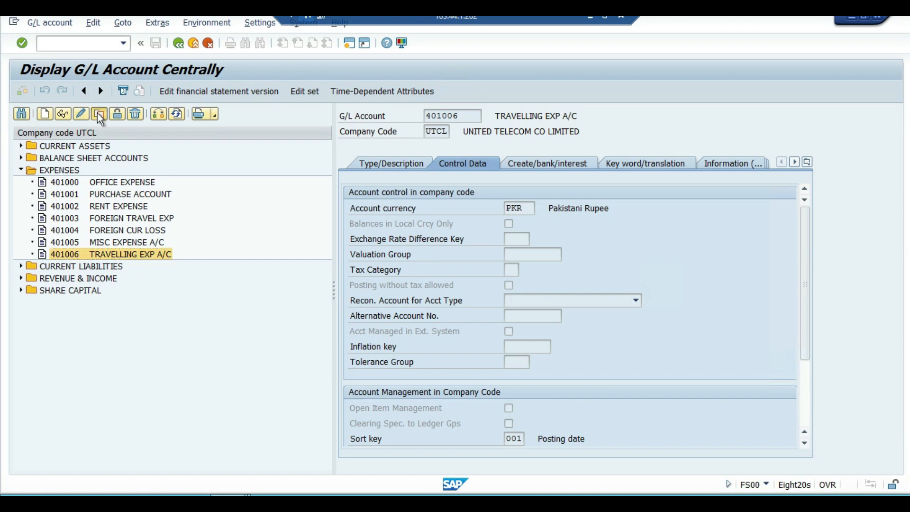
{"action": "key", "text": "End"}
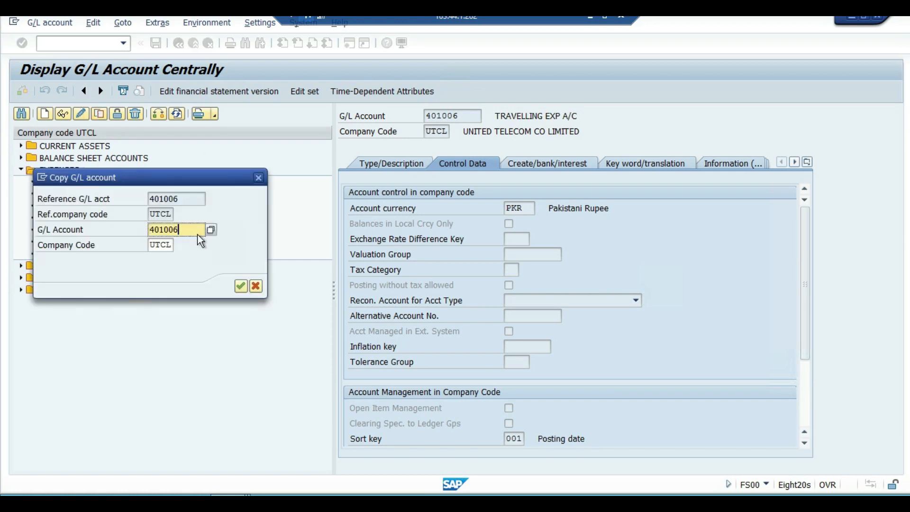
{"action": "key", "text": "BackSpace"}
{"action": "type", "text": "7"}
{"action": "key", "text": "Return"}
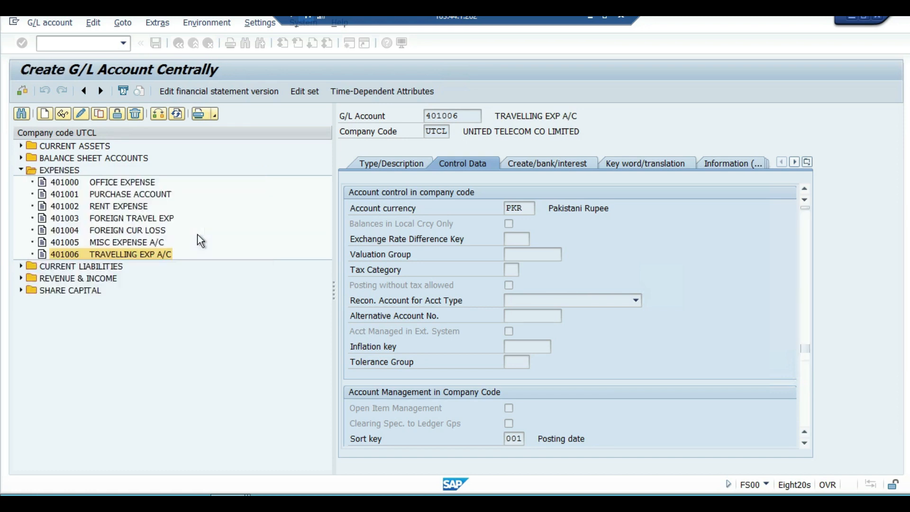
Replace the new account's short text with FOREIGN EXP A/C.
{"action": "left_click", "coordinate": [413, 165]}
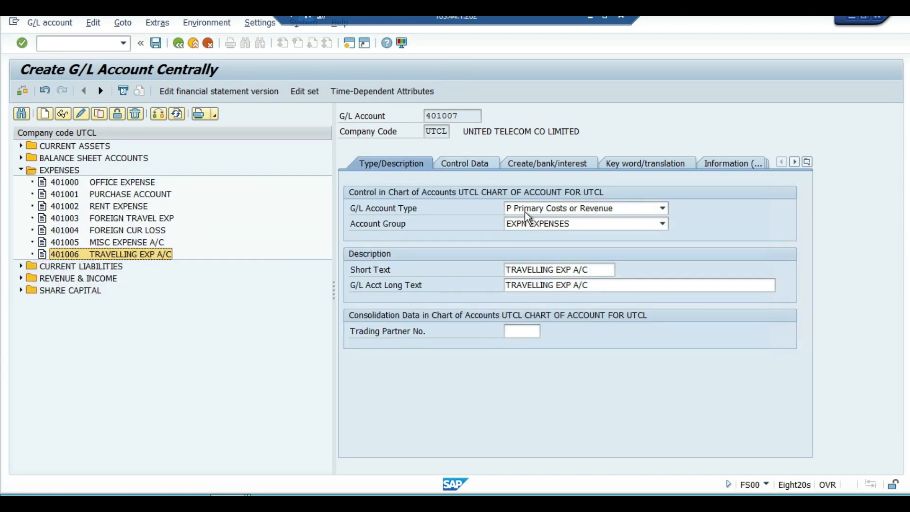
{"action": "left_click", "coordinate": [507, 269]}
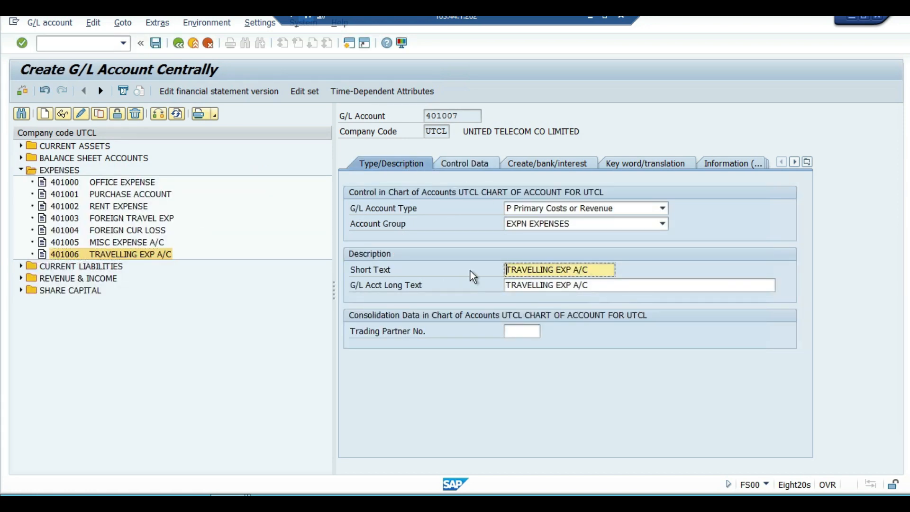
{"action": "key", "text": "Delete"}
{"action": "key", "text": "Delete"}
{"action": "key", "text": "Delete"}
{"action": "key", "text": "Delete"}
{"action": "key", "text": "Delete"}
{"action": "key", "text": "Delete"}
{"action": "key", "text": "Delete"}
{"action": "key", "text": "Delete"}
{"action": "key", "text": "Delete"}
{"action": "key", "text": "Delete"}
{"action": "key", "text": "Delete"}
{"action": "key", "text": "Delete"}
{"action": "key", "text": "Delete"}
{"action": "key", "text": "Delete"}
{"action": "key", "text": "Delete"}
{"action": "key", "text": "Delete"}
{"action": "key", "text": "Delete"}
{"action": "key", "text": "Delete"}
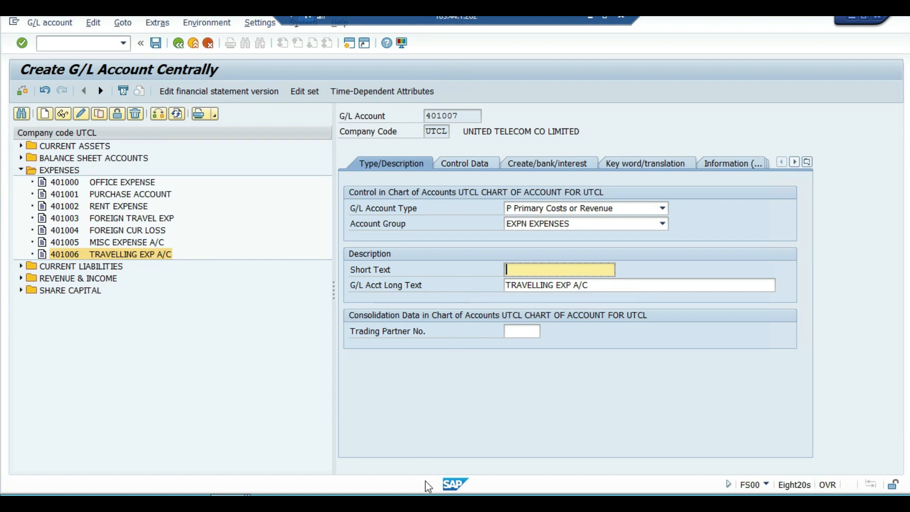
{"action": "type", "text": "F"}
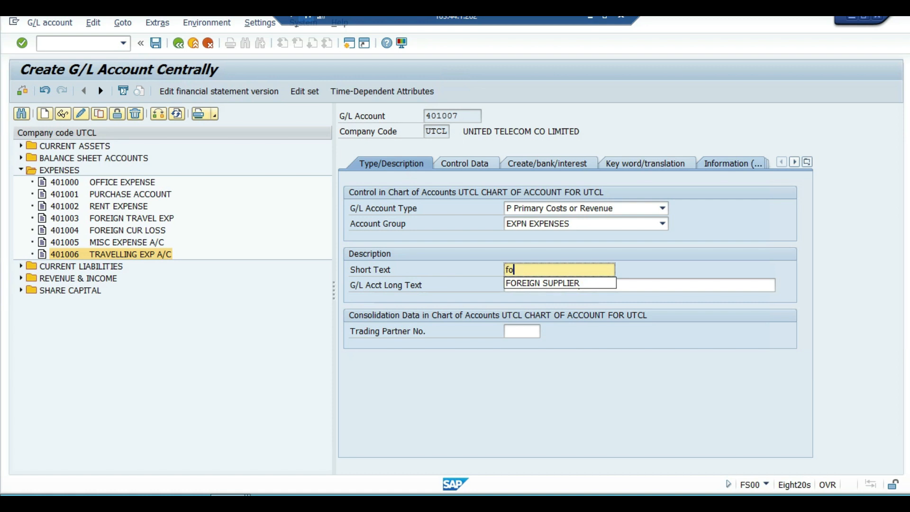
{"action": "key", "text": "BackSpace"}
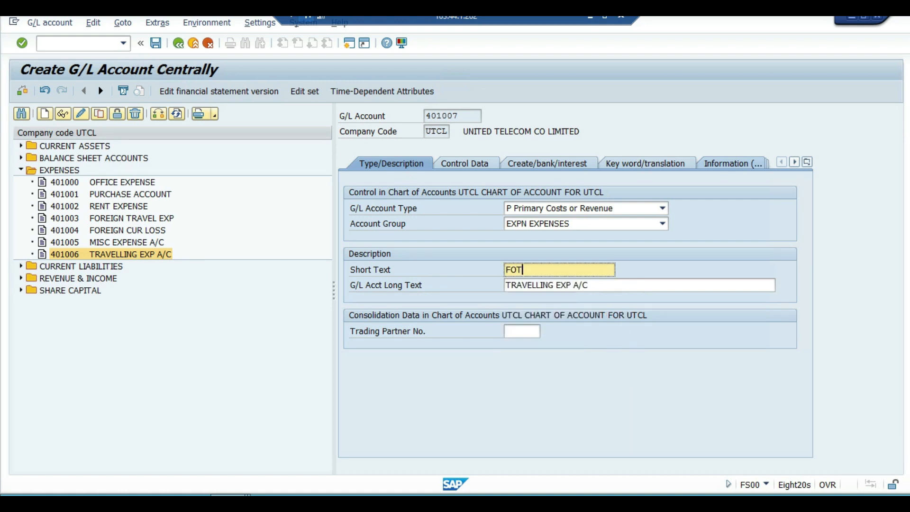
{"action": "type", "text": "REIGN"}
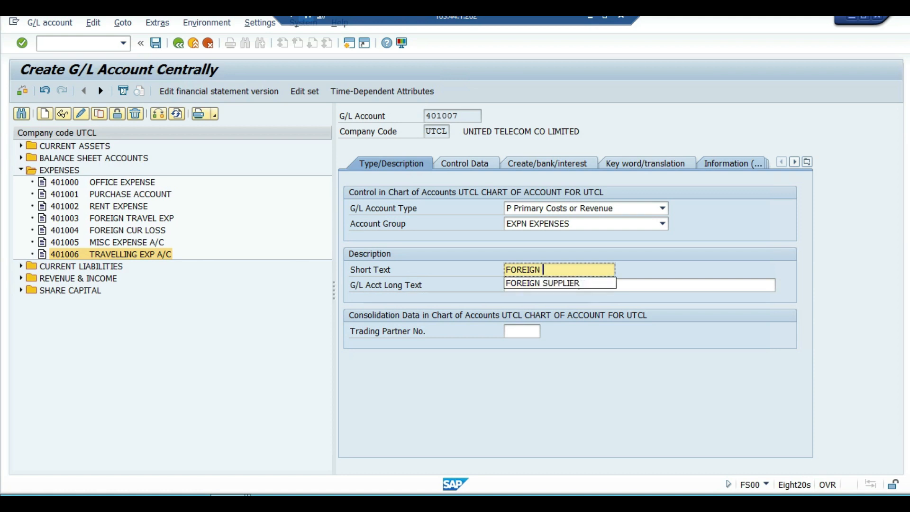
{"action": "type", "text": " EXP A/C"}
Copy the short text FOREIGN EXP A/C into the G/L account long text and confirm the description.
{"action": "key", "text": "ctrl+shift+Left"}
{"action": "key", "text": "ctrl+shift+Left"}
{"action": "key", "text": "ctrl+shift+Left"}
{"action": "key", "text": "ctrl+c"}
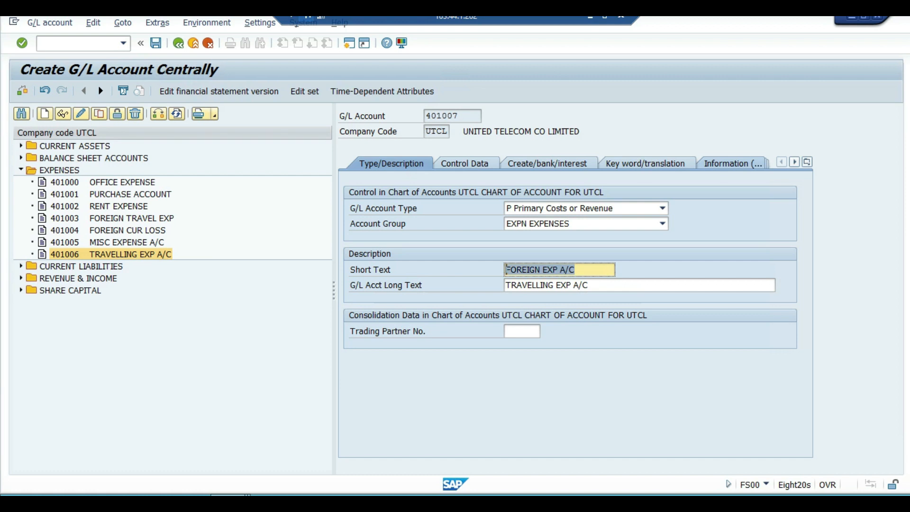
{"action": "key", "text": "Tab"}
{"action": "key", "text": "ctrl+v"}
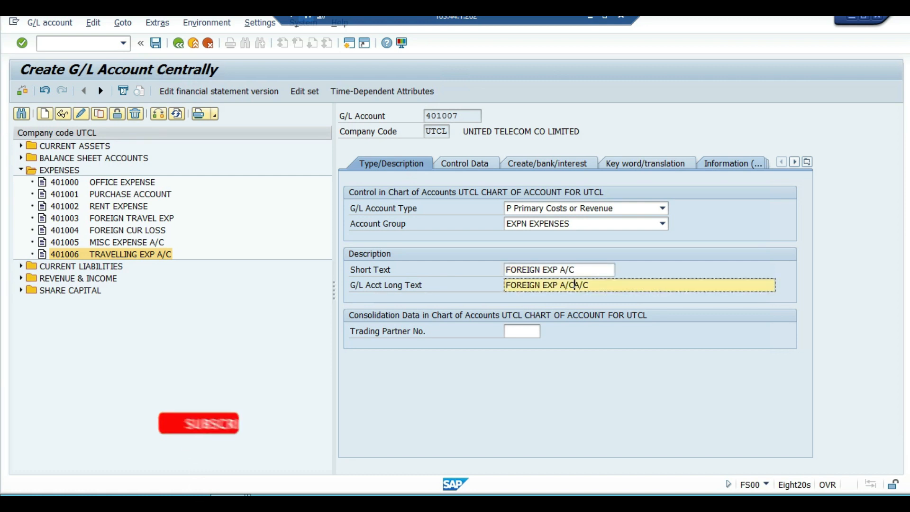
{"action": "key", "text": "Return"}
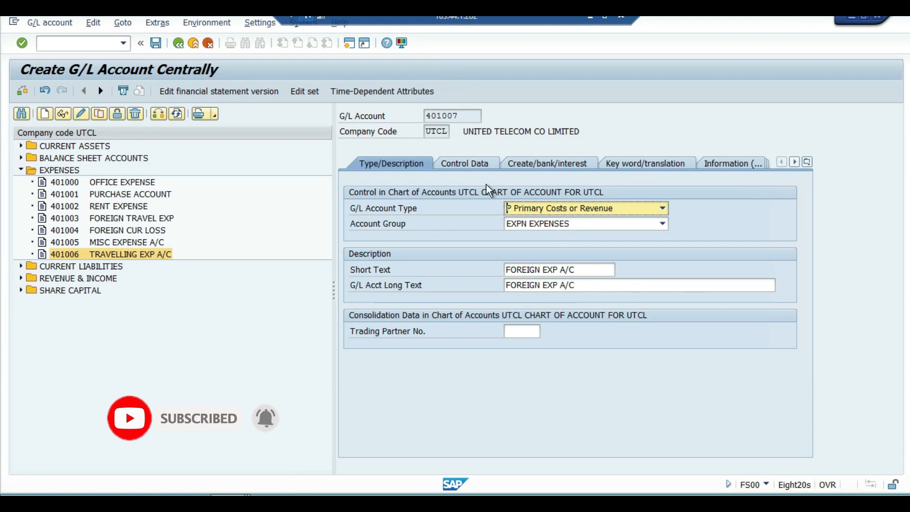
Set the new account's currency to USD in its control data, check the document creation settings, and save the account.
{"action": "left_click", "coordinate": [486, 166]}
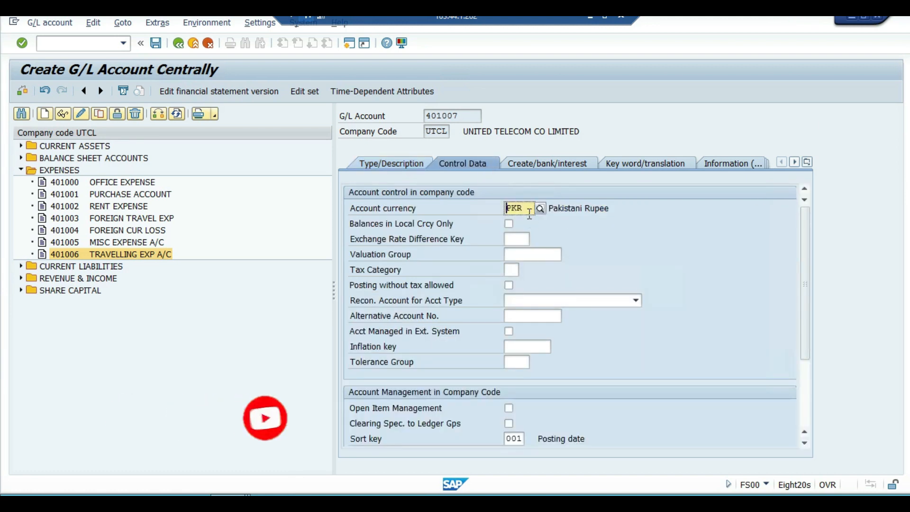
{"action": "key", "text": "Delete"}
{"action": "key", "text": "Delete"}
{"action": "key", "text": "Delete"}
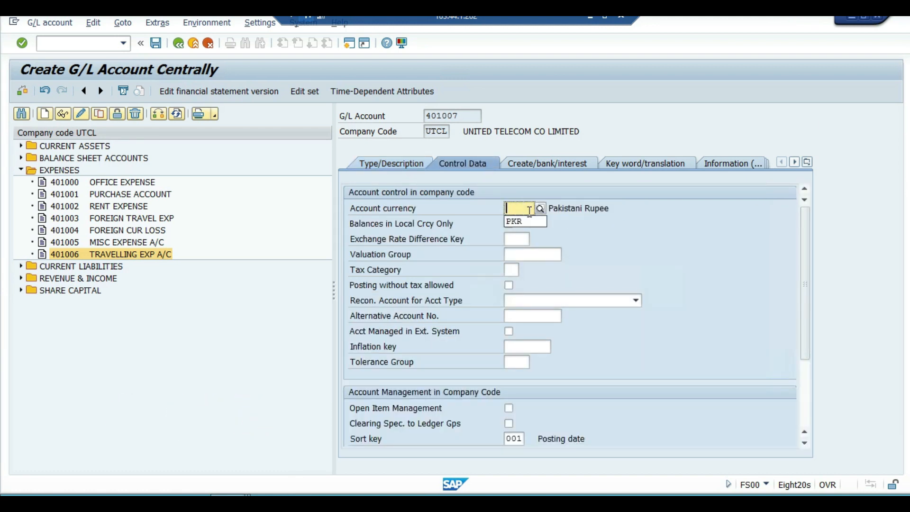
{"action": "type", "text": "USD"}
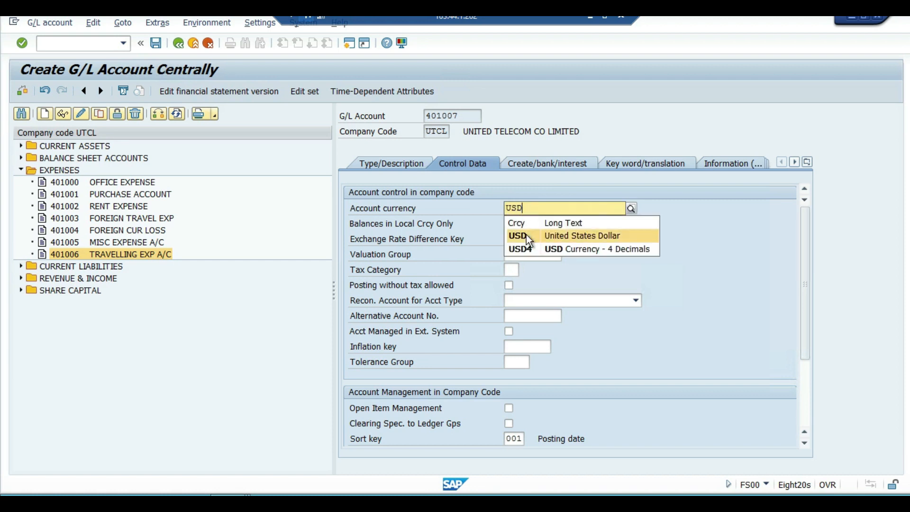
{"action": "left_click", "coordinate": [529, 240]}
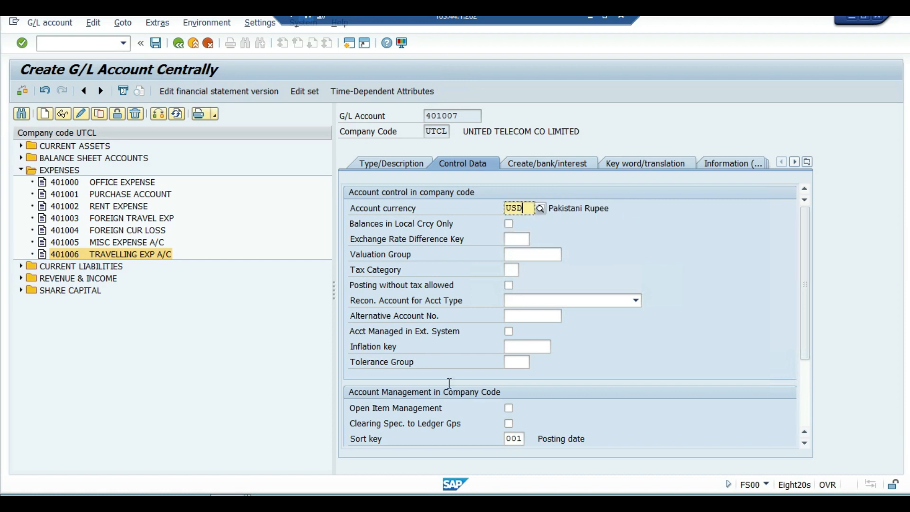
{"action": "left_click", "coordinate": [530, 167]}
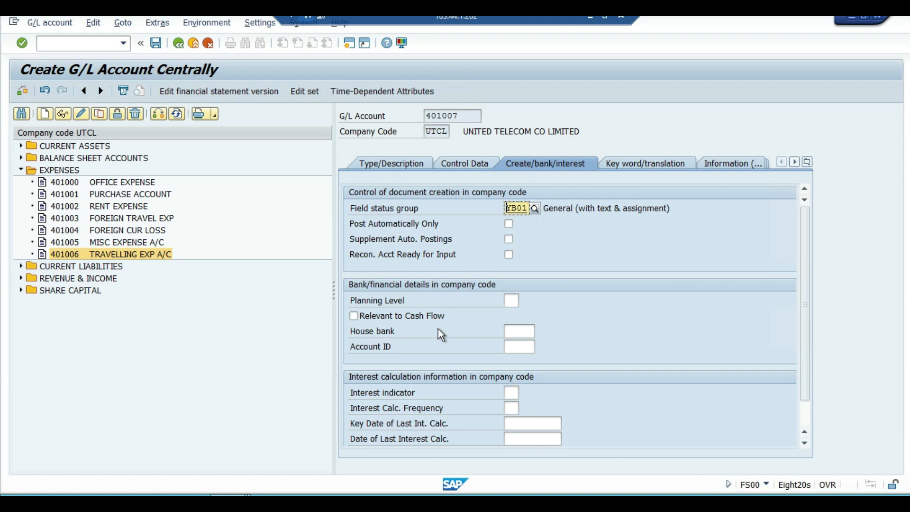
{"action": "left_click", "coordinate": [156, 43]}
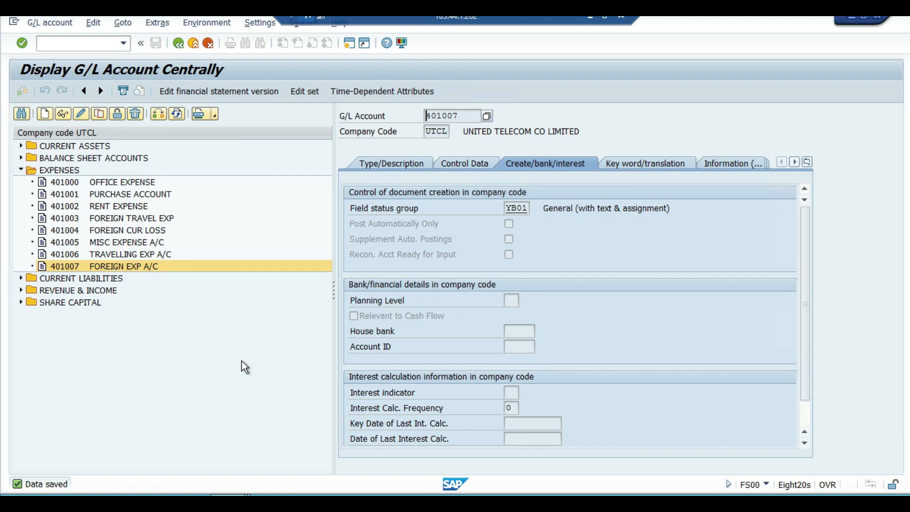
Leave G/L account maintenance and open transaction F-02 for a G/L account posting.
{"action": "left_click", "coordinate": [193, 44]}
{"action": "left_click", "coordinate": [82, 44]}
{"action": "type", "text": "F-02"}
{"action": "key", "text": "Return"}
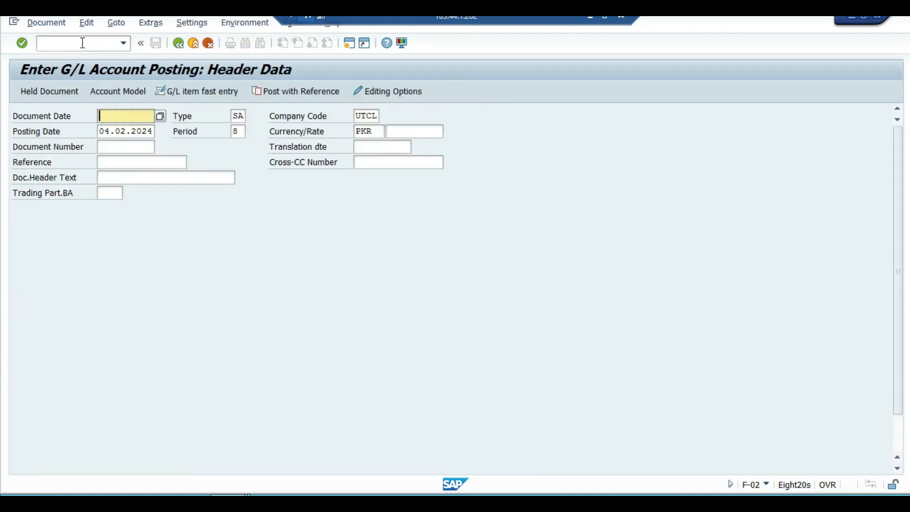
Enter 01.11.2023 as document date and posting date, and set the document currency to USD.
{"action": "type", "text": "01.11.2023"}
{"action": "key", "text": "Return"}
{"action": "key", "text": "Tab"}
{"action": "type", "text": "01.11.2023"}
{"action": "key", "text": "Tab"}
{"action": "key", "text": "Tab"}
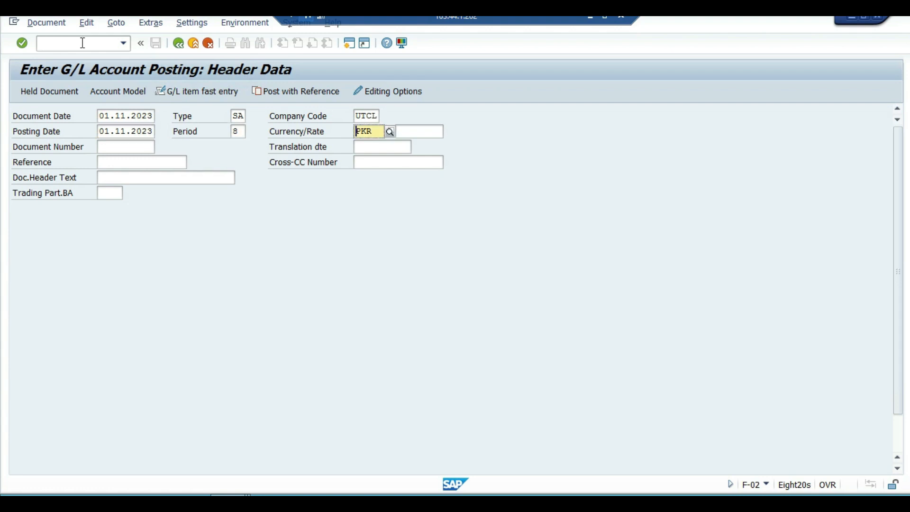
{"action": "type", "text": "USD"}
{"action": "key", "text": "Tab"}
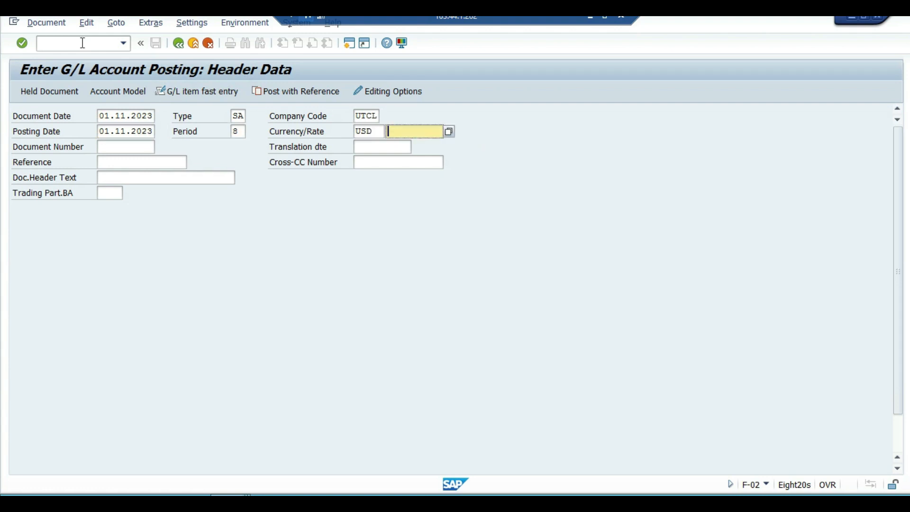
Find the debit account with the long text filter *FOREIGN* and open the first line item for FOREIGN EXP A/C.
{"action": "key", "text": "Tab"}
{"action": "key", "text": "Tab"}
{"action": "key", "text": "Tab"}
{"action": "key", "text": "Tab"}
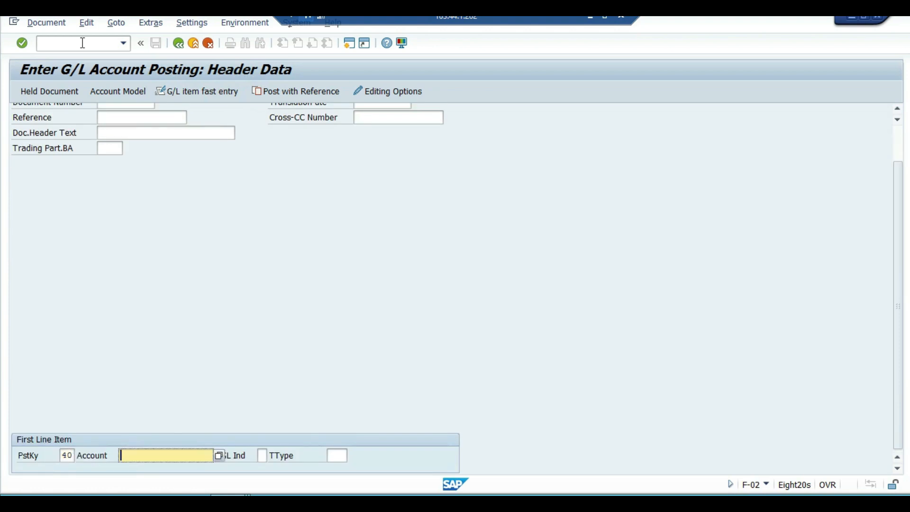
{"action": "key", "text": "F4"}
{"action": "type", "text": "*"}
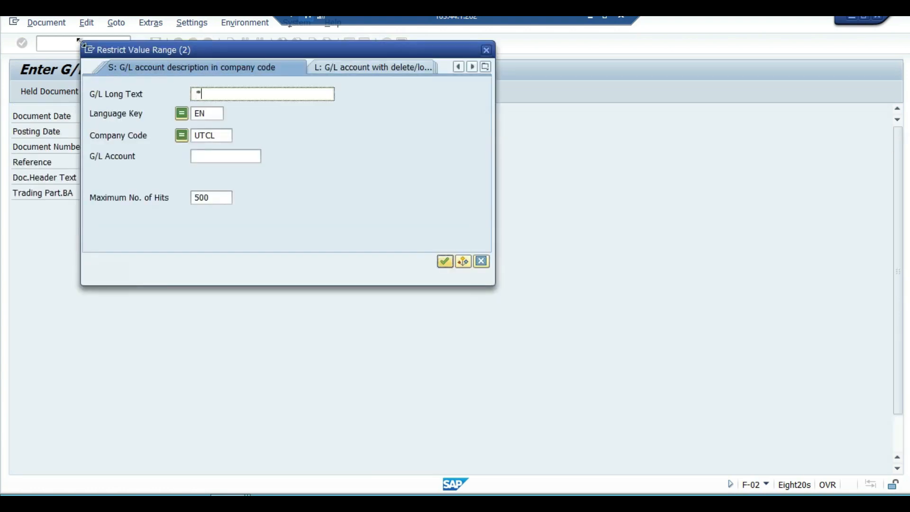
{"action": "type", "text": "FOREIGN*"}
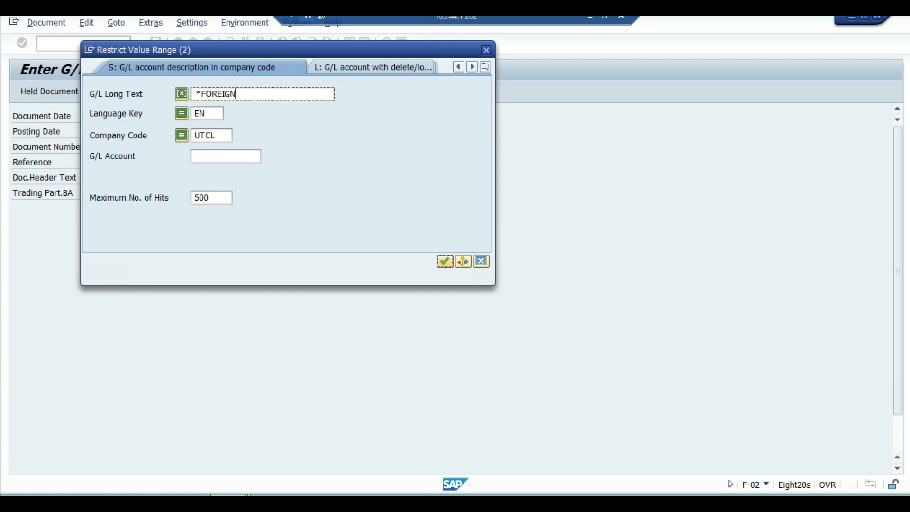
{"action": "key", "text": "Return"}
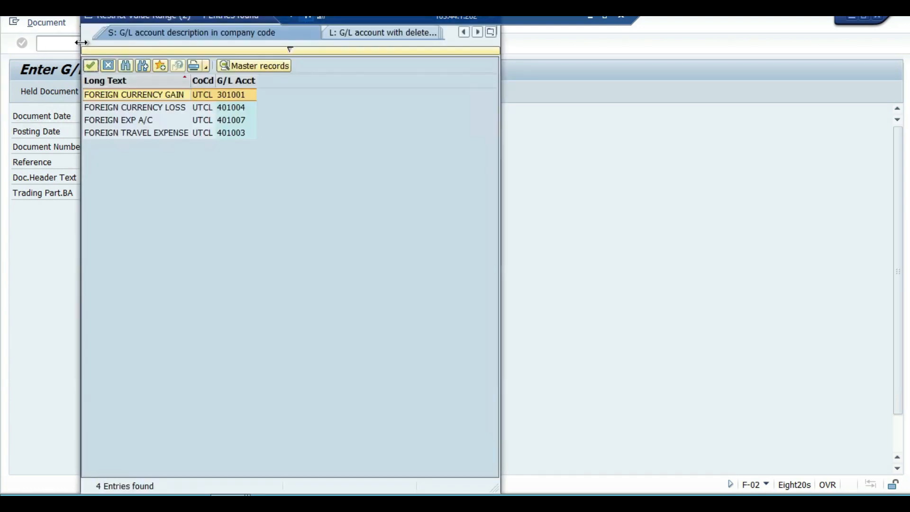
{"action": "double_click", "coordinate": [126, 120]}
{"action": "key", "text": "Return"}
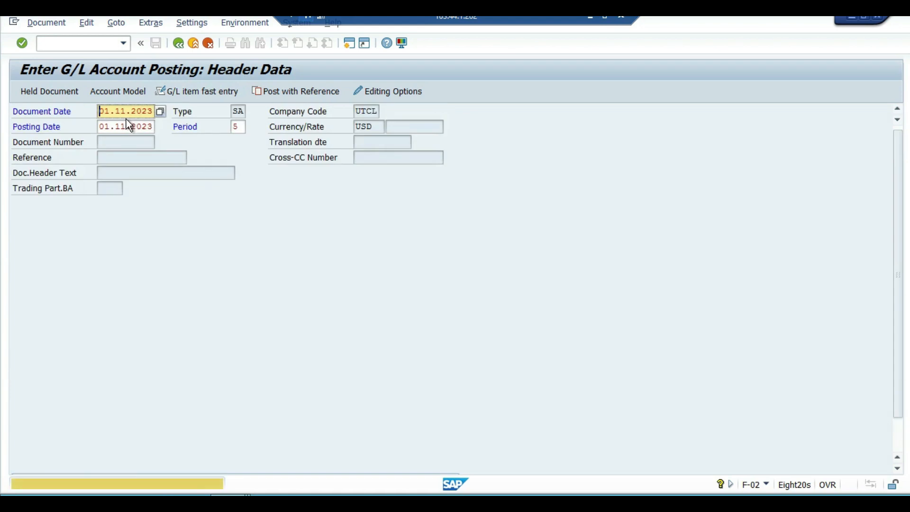
Enter 100 USD with the text FOREIGN EXPENSE for the debit item and have the local currency amount calculated.
{"action": "type", "text": "100"}
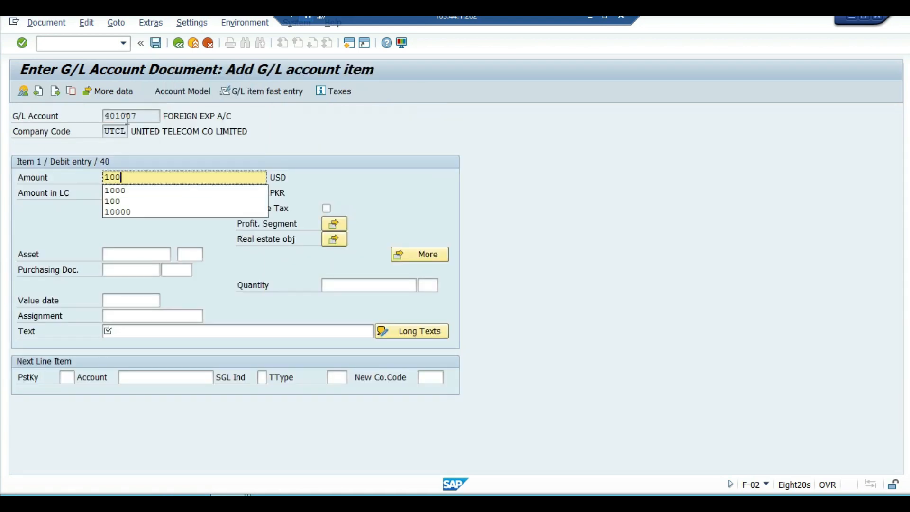
{"action": "key", "text": "Return"}
{"action": "key", "text": "BackSpace"}
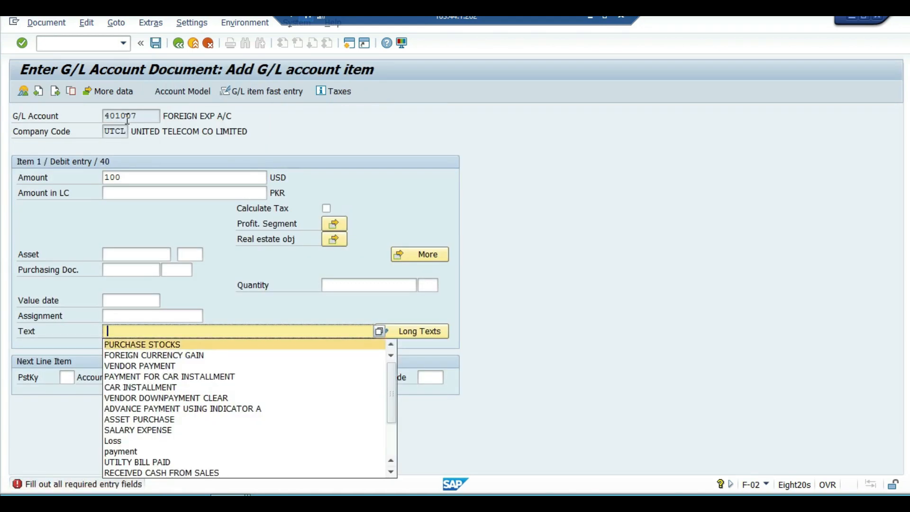
{"action": "type", "text": "FO"}
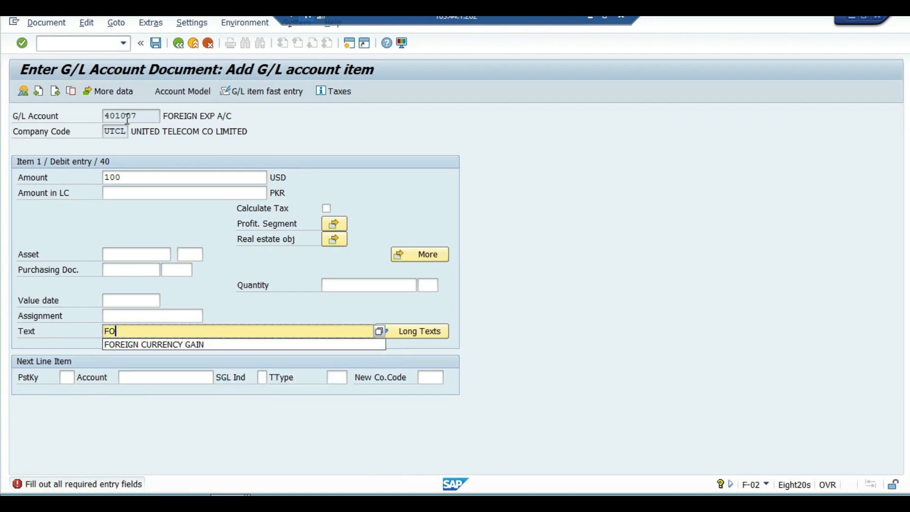
{"action": "type", "text": "REIGN EX"}
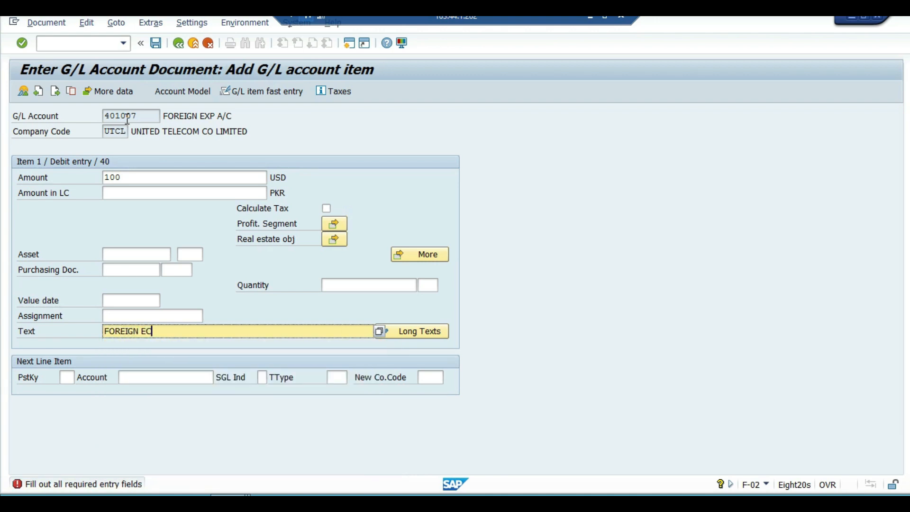
{"action": "type", "text": "PENSE"}
{"action": "key", "text": "Return"}
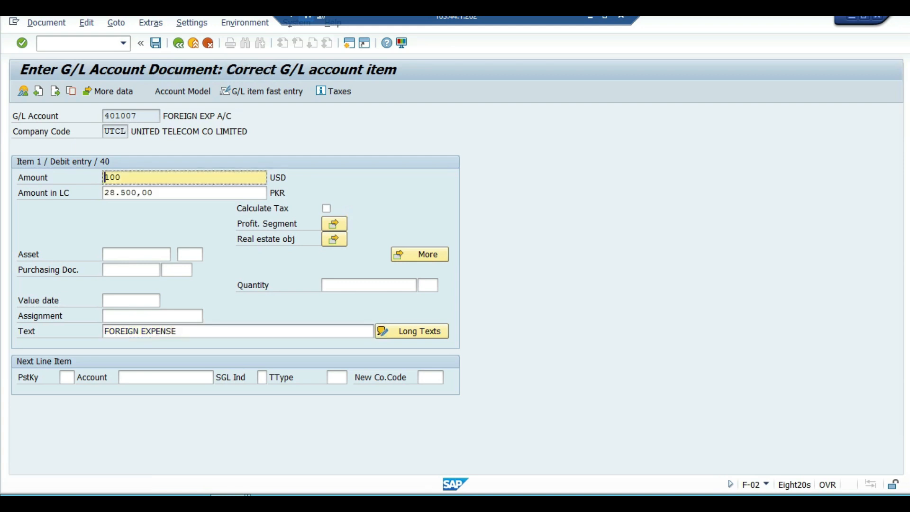
{"action": "left_click", "coordinate": [149, 189]}
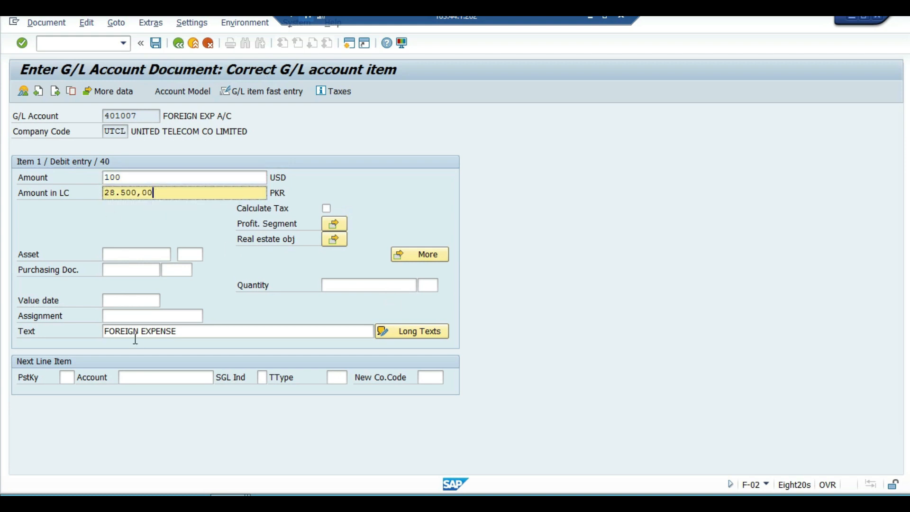
{"action": "key", "text": "Home"}
Add a next line item with posting key 50 for CASH ACCOUNT, found with the long text filter *CASH*.
{"action": "left_click", "coordinate": [73, 381]}
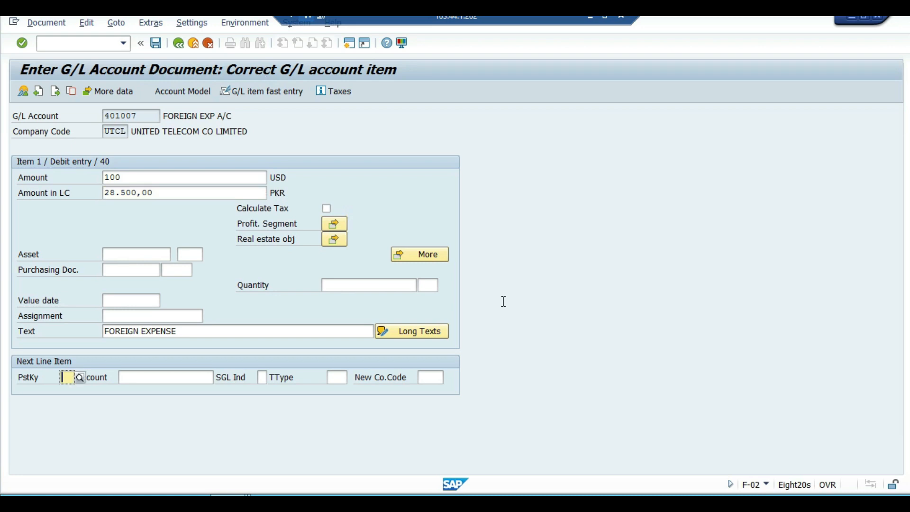
{"action": "type", "text": "50"}
{"action": "key", "text": "F4"}
{"action": "type", "text": "*CASH*"}
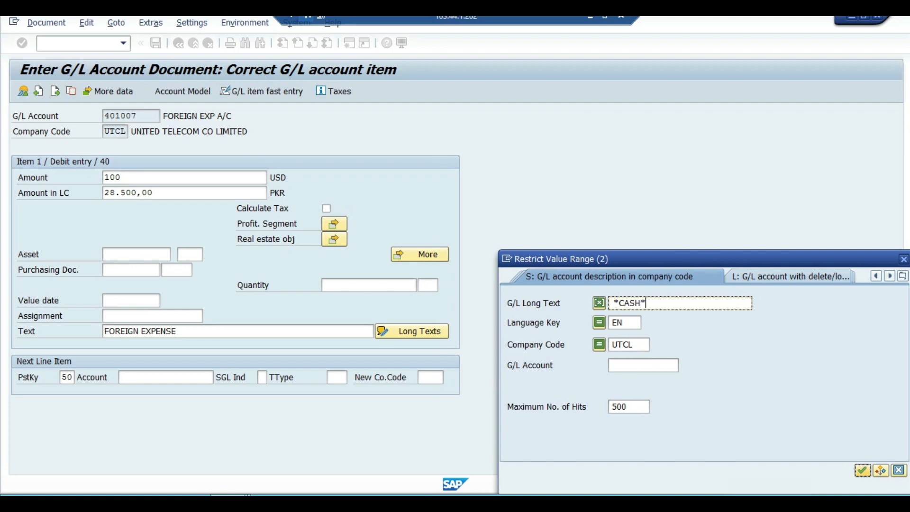
{"action": "key", "text": "Return"}
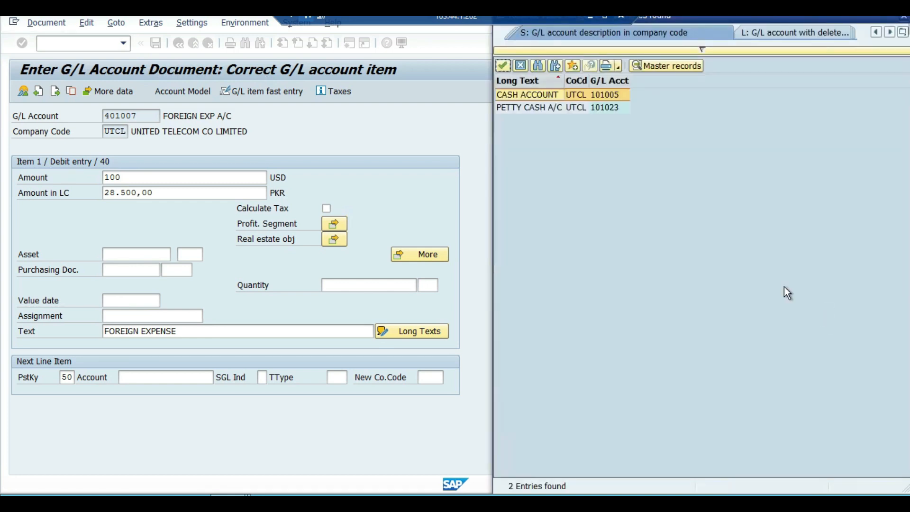
{"action": "double_click", "coordinate": [550, 95]}
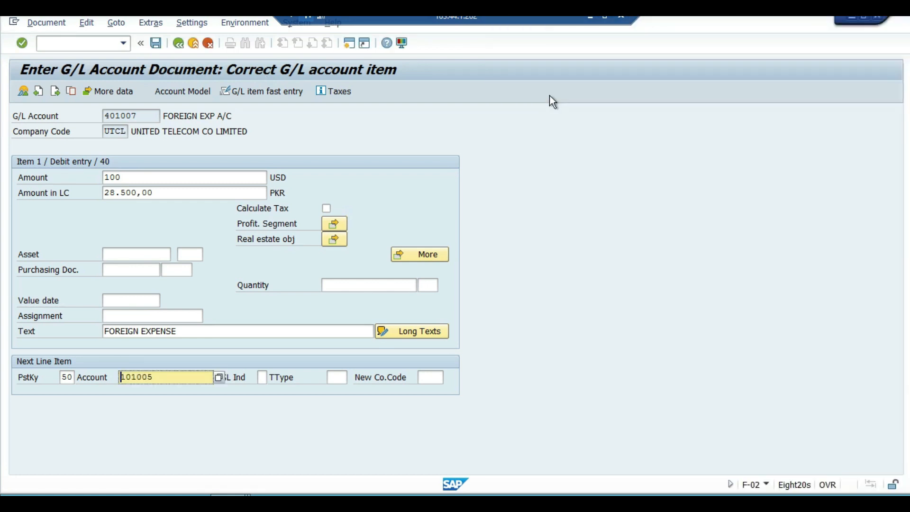
{"action": "key", "text": "Return"}
Fill the credit item with the balancing amount using * and reuse the text FOREIGN EXPENSE.
{"action": "type", "text": "*"}
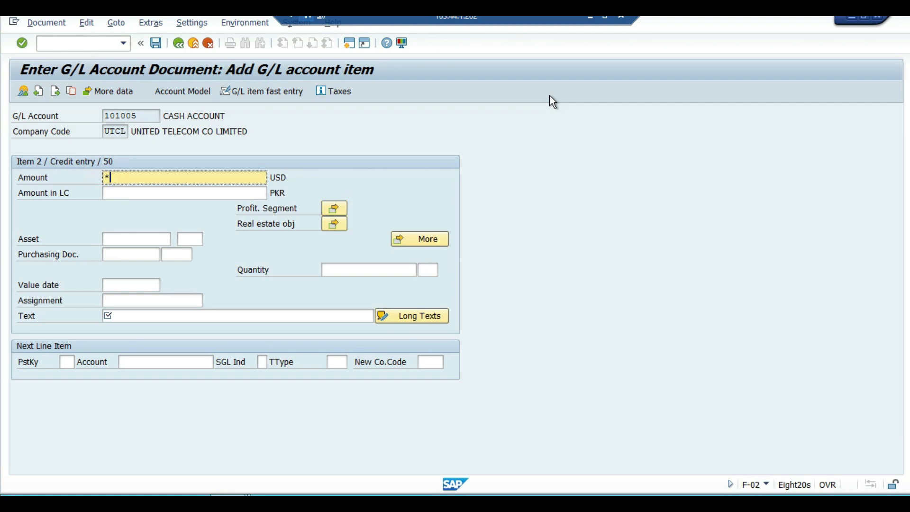
{"action": "key", "text": "Tab"}
{"action": "key", "text": "Tab"}
{"action": "key", "text": "Tab"}
{"action": "key", "text": "Tab"}
{"action": "key", "text": "Tab"}
{"action": "key", "text": "Tab"}
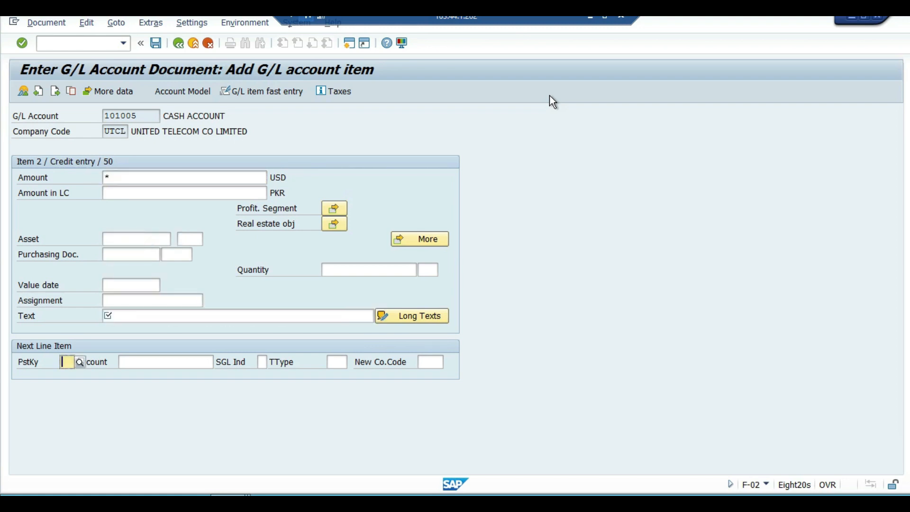
{"action": "left_click", "coordinate": [314, 315]}
{"action": "key", "text": "Down"}
{"action": "key", "text": "Return"}
{"action": "key", "text": "Return"}
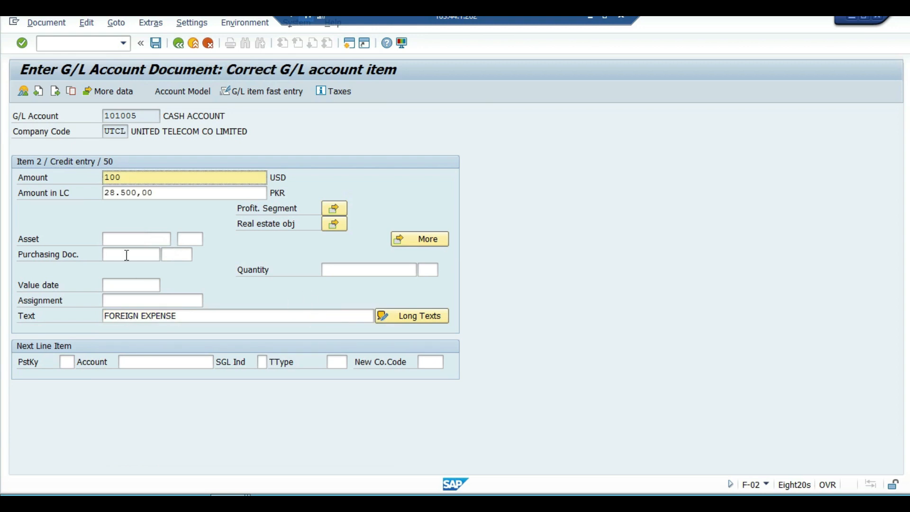
Review the document overview in document and local currency, and post the document.
{"action": "left_click", "coordinate": [24, 95]}
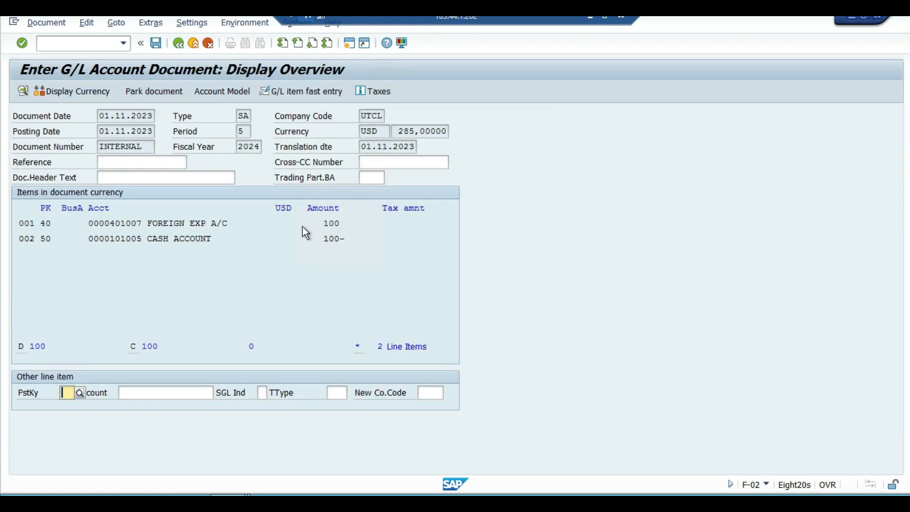
{"action": "left_click", "coordinate": [82, 89]}
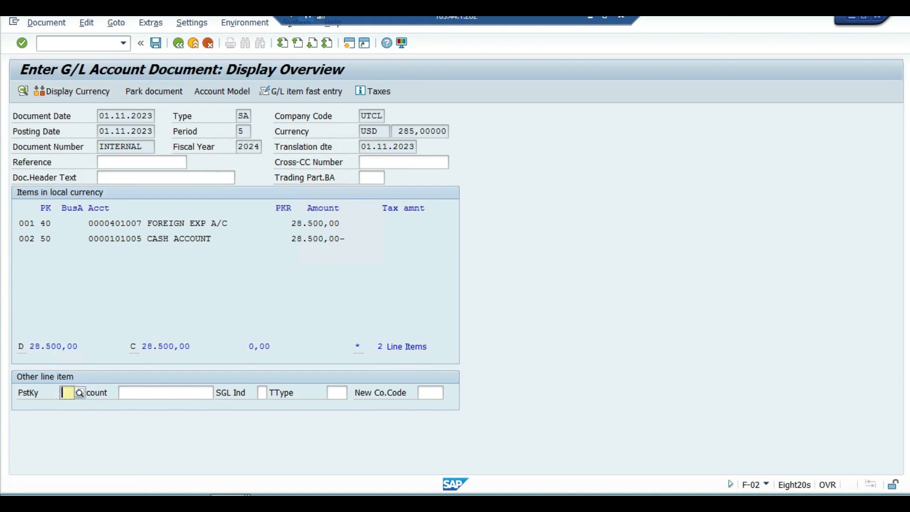
{"action": "left_click", "coordinate": [157, 44]}
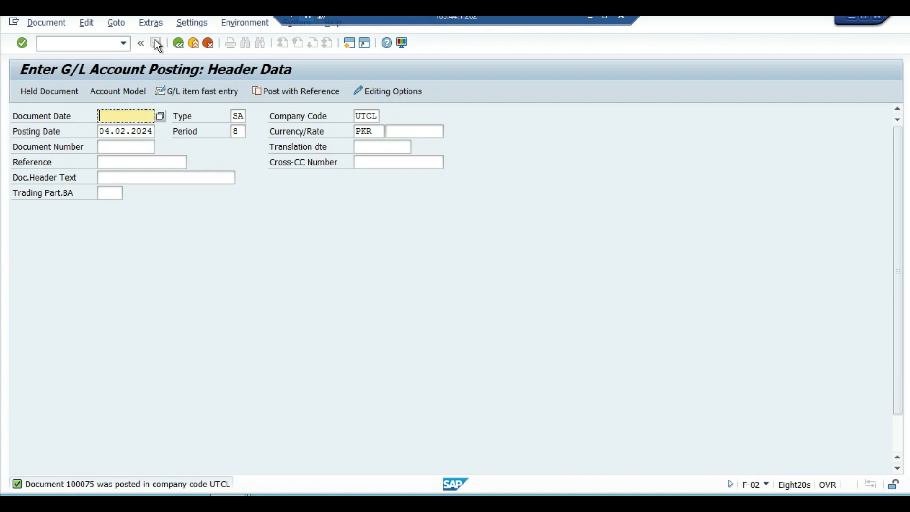
Start another G/L posting with 01.11.2023 as both document date and posting date.
{"action": "key", "text": "BackSpace"}
{"action": "key", "text": "Return"}
{"action": "key", "text": "Tab"}
{"action": "key", "text": "BackSpace"}
{"action": "key", "text": "Return"}
{"action": "key", "text": "Down"}
{"action": "key", "text": "Down"}
{"action": "key", "text": "Down"}
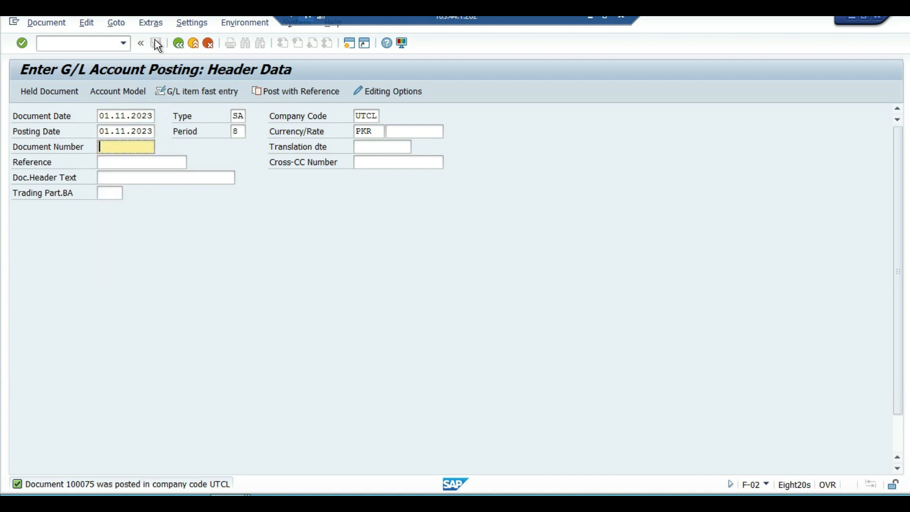
{"action": "key", "text": "Up"}
{"action": "key", "text": "Up"}
{"action": "key", "text": "Up"}
{"action": "key", "text": "Tab"}
{"action": "key", "text": "Tab"}
{"action": "key", "text": "Tab"}
{"action": "key", "text": "Tab"}
{"action": "key", "text": "Tab"}
{"action": "key", "text": "Tab"}
{"action": "key", "text": "Tab"}
{"action": "key", "text": "Tab"}
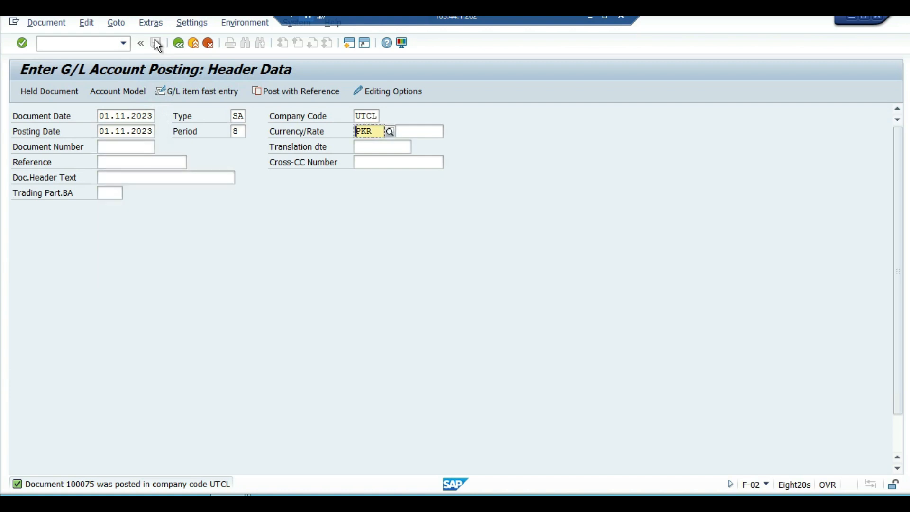
Try a PKR line item with posting key 40 for FOREIGN EXP A/C, found with the long text filter *FOREIGN*EXP*, and check the header currency.
{"action": "key", "text": "Tab"}
{"action": "key", "text": "Tab"}
{"action": "key", "text": "Tab"}
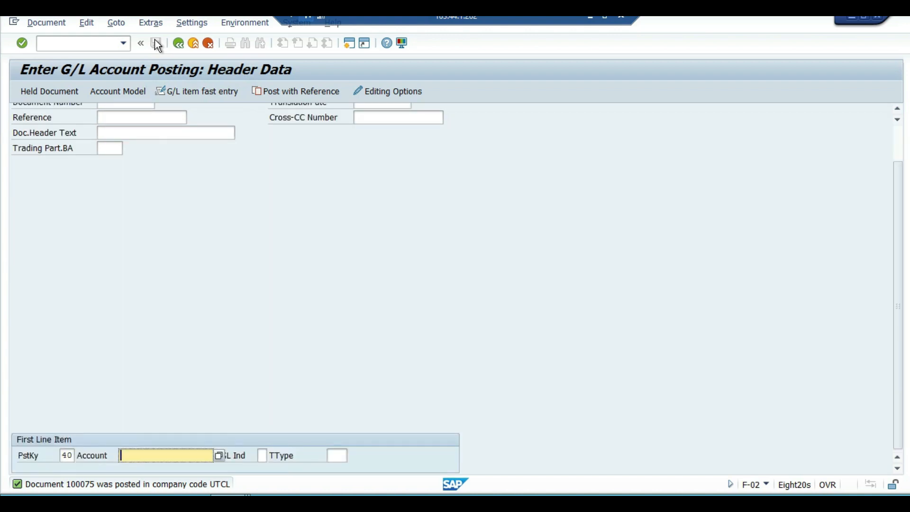
{"action": "key", "text": "F4"}
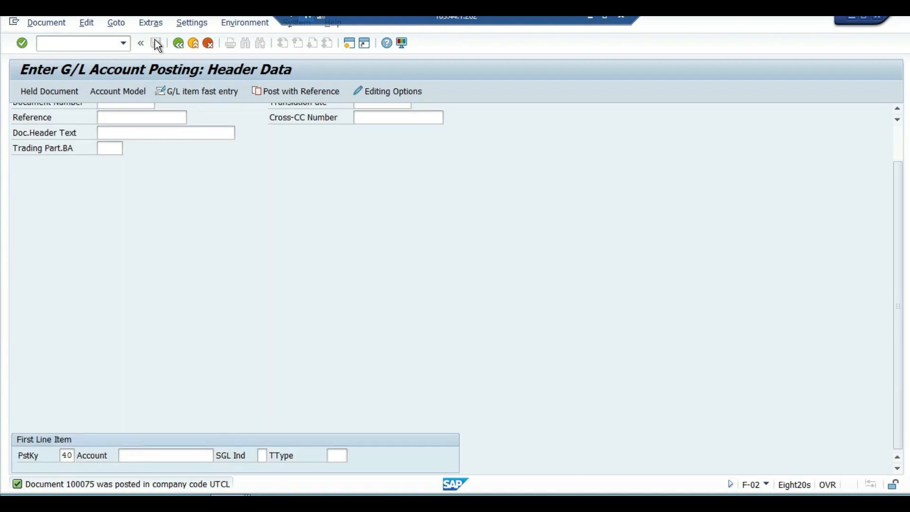
{"action": "type", "text": "*FORE"}
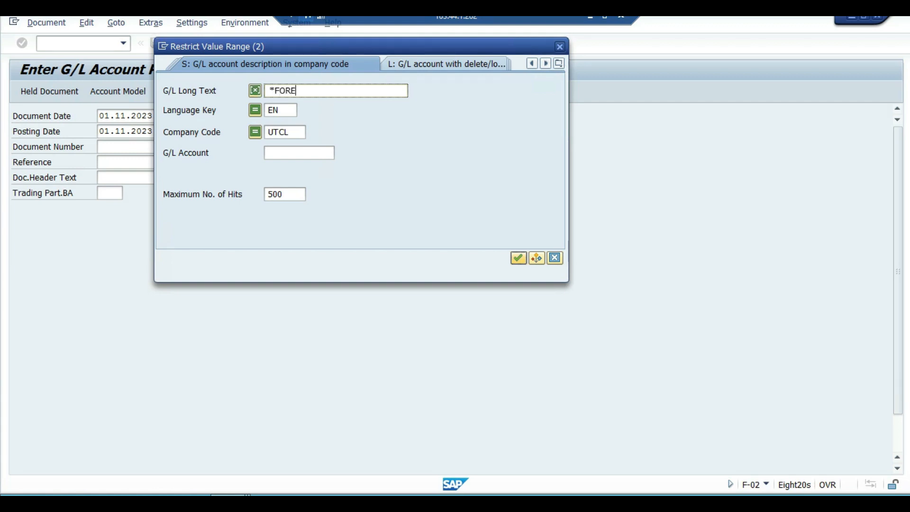
{"action": "type", "text": "IGN*EXP*"}
{"action": "key", "text": "Return"}
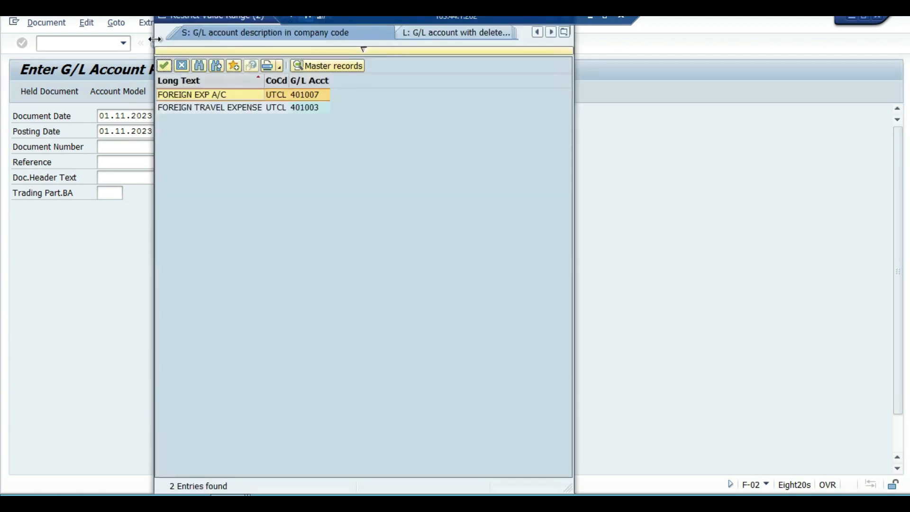
{"action": "double_click", "coordinate": [213, 96]}
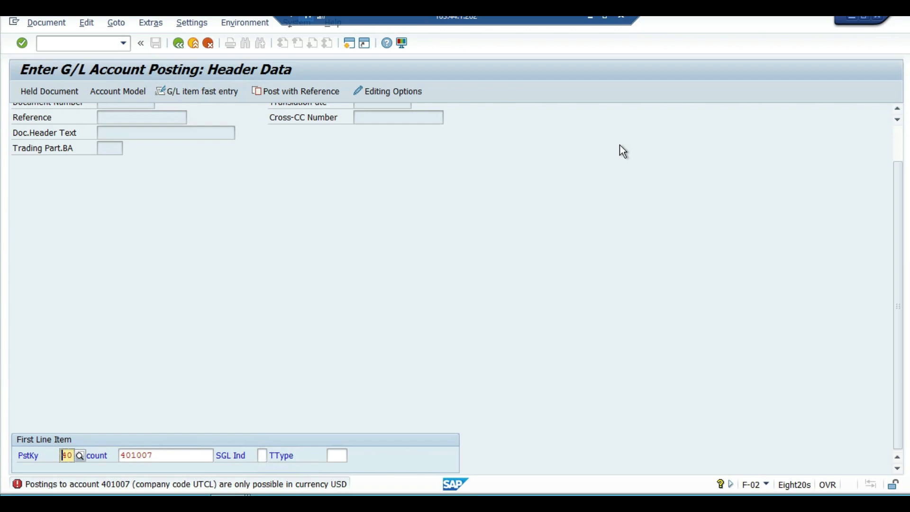
{"action": "left_click", "coordinate": [902, 150]}
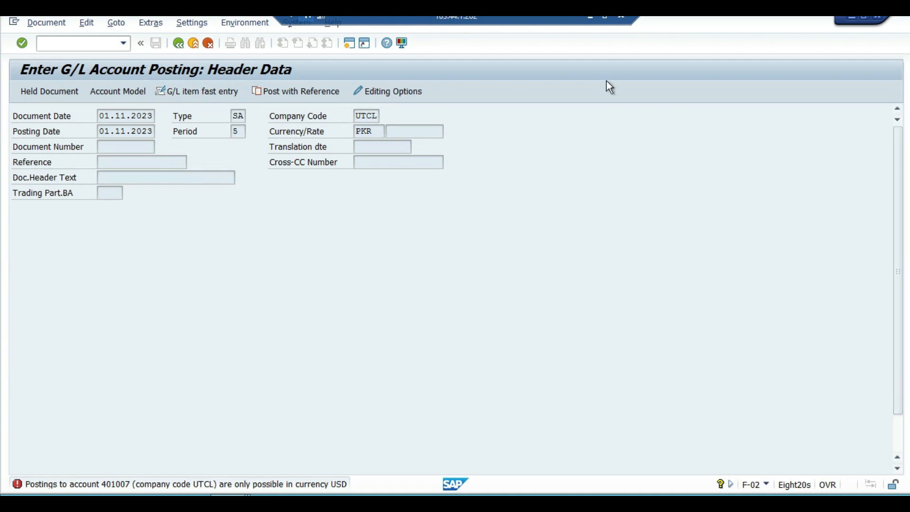
Switch to the Excel training workbook and review each task and its T Code, from Check Currency Codes to GL Line Item Display.
{"action": "key", "text": "alt+Tab"}
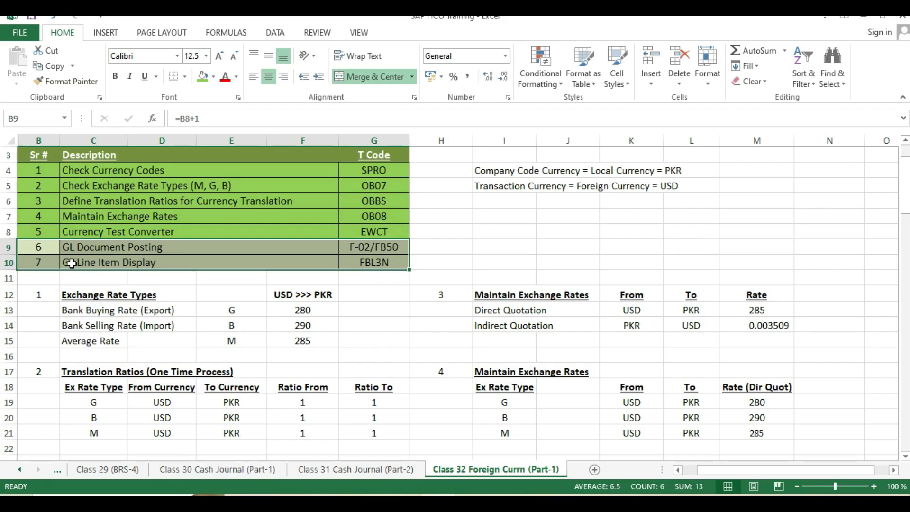
{"action": "key", "text": "Right"}
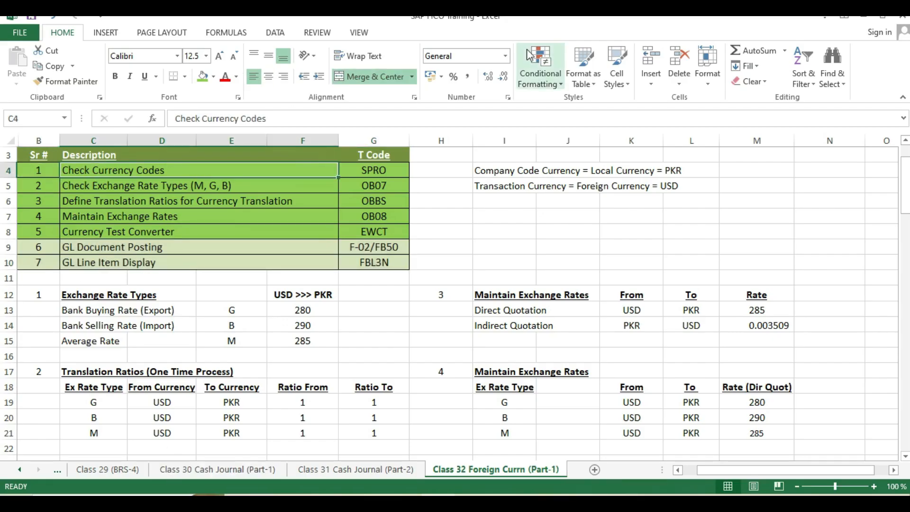
{"action": "key", "text": "shift+Right"}
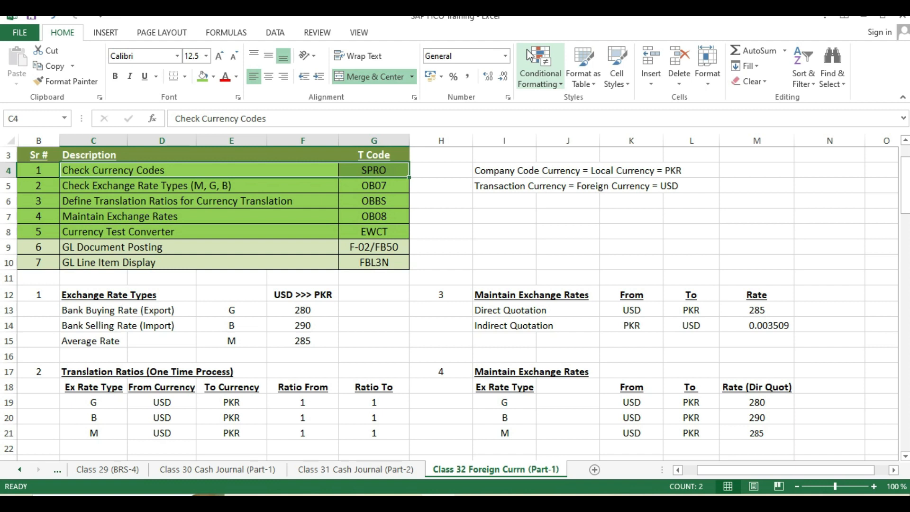
{"action": "key", "text": "Down"}
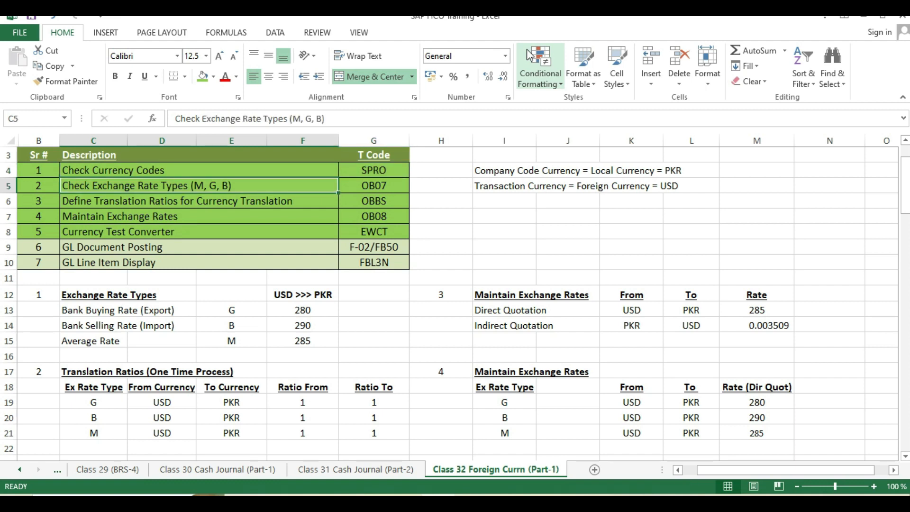
{"action": "key", "text": "Right"}
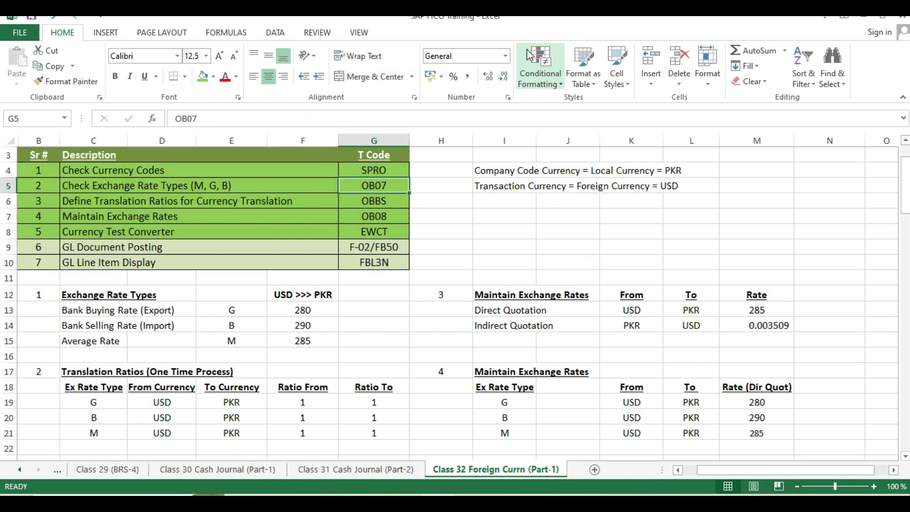
{"action": "key", "text": "Left"}
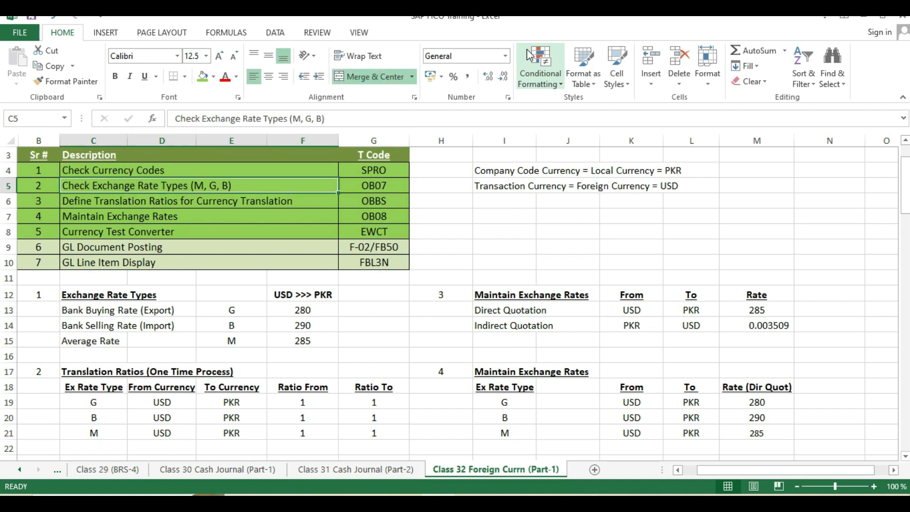
{"action": "key", "text": "Down"}
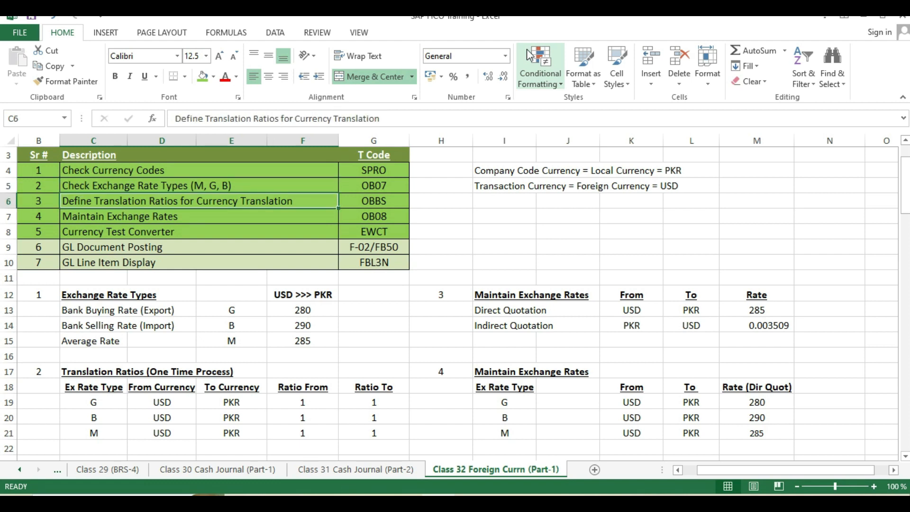
{"action": "key", "text": "Right"}
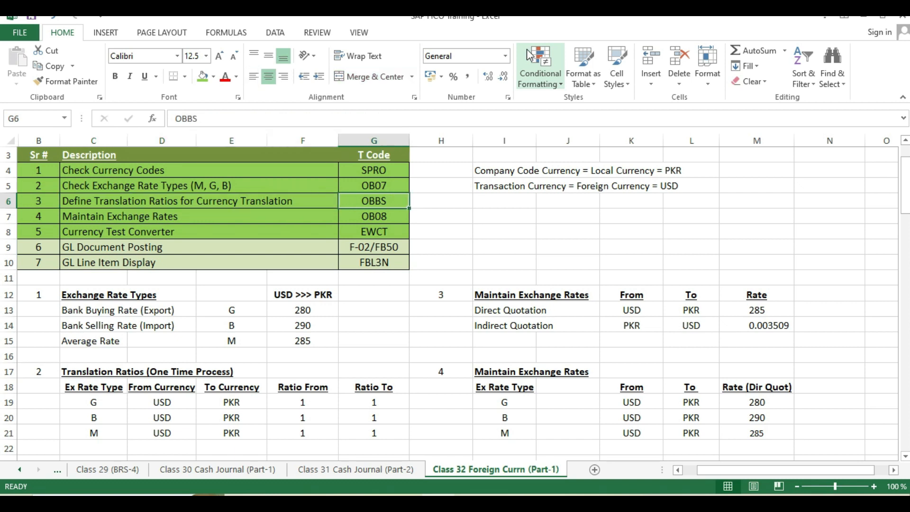
{"action": "key", "text": "Left"}
{"action": "key", "text": "Down"}
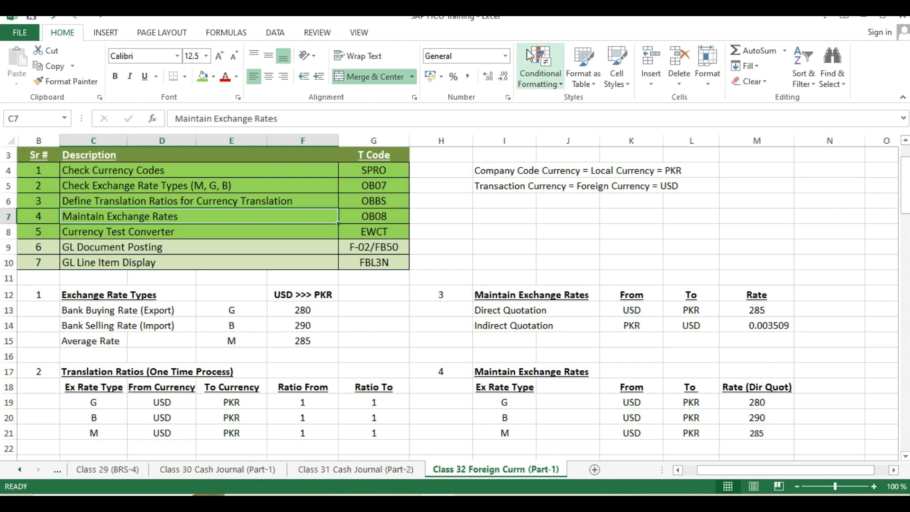
{"action": "key", "text": "Right"}
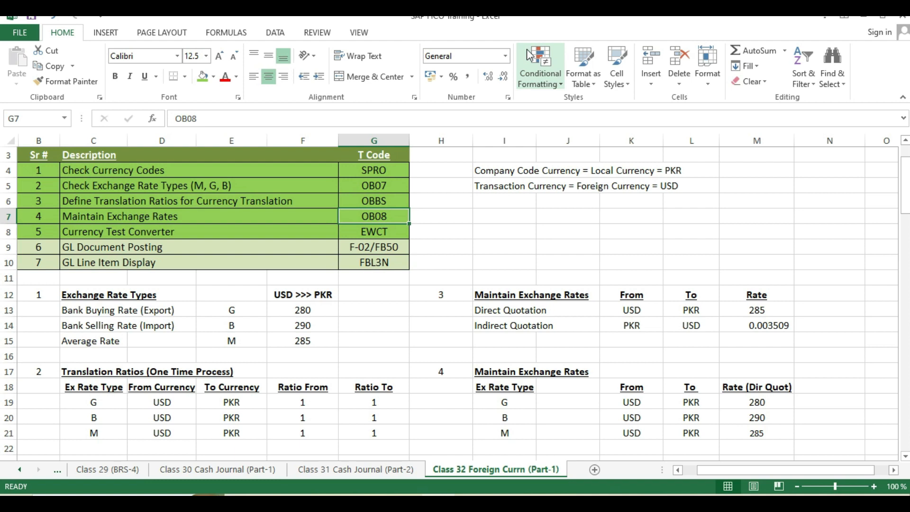
{"action": "key", "text": "Left"}
{"action": "key", "text": "Down"}
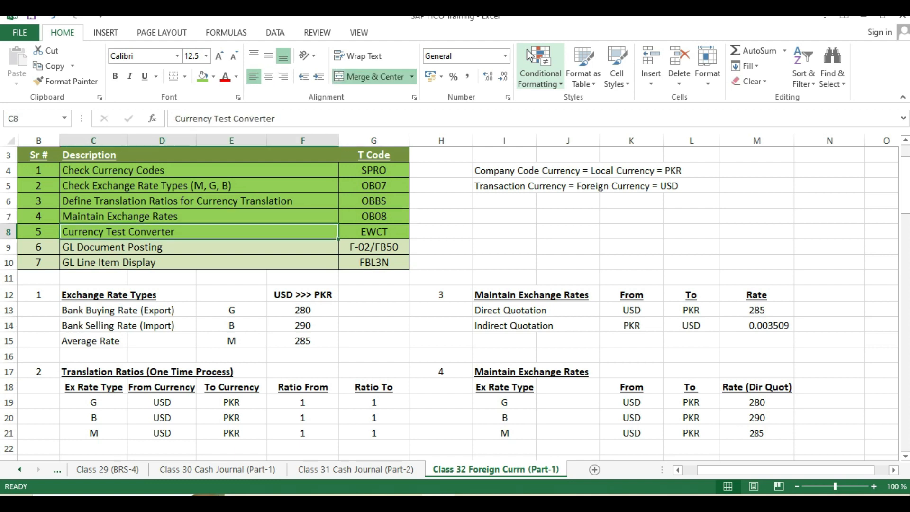
{"action": "key", "text": "Right"}
{"action": "key", "text": "Left"}
{"action": "key", "text": "Down"}
{"action": "key", "text": "Right"}
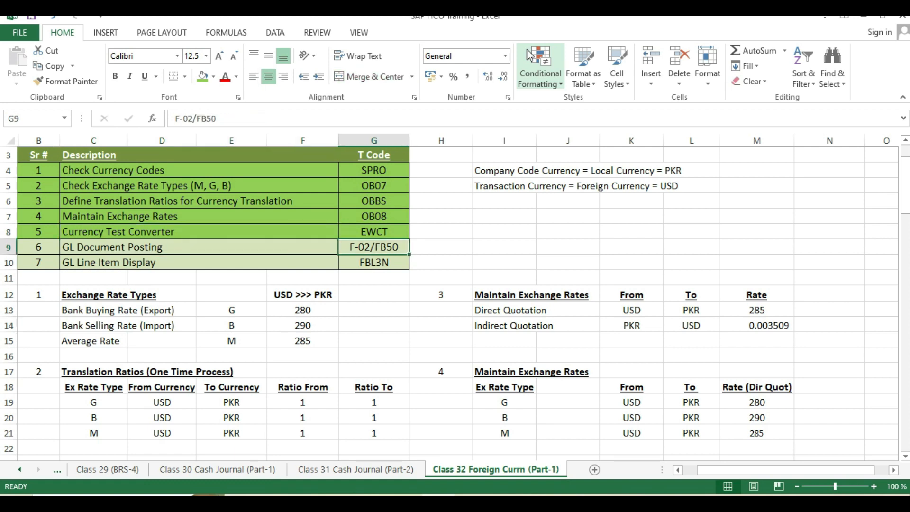
{"action": "key", "text": "Left"}
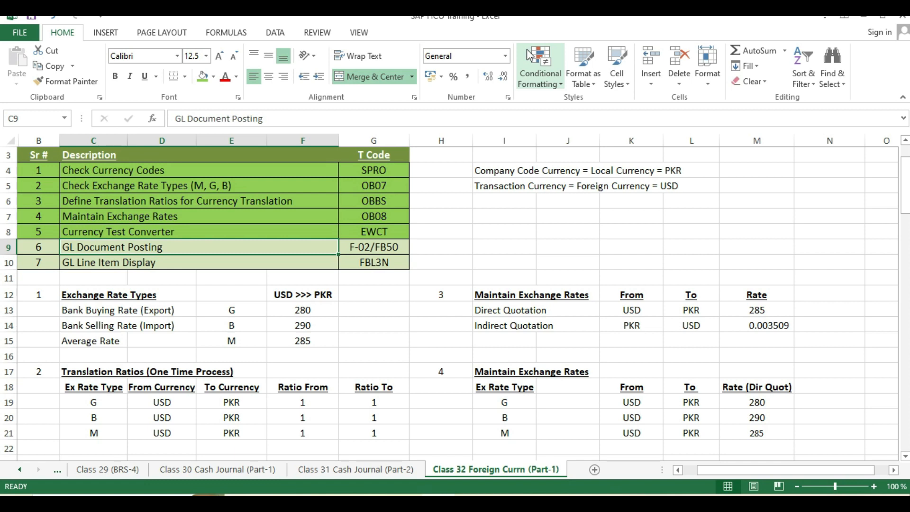
{"action": "key", "text": "Down"}
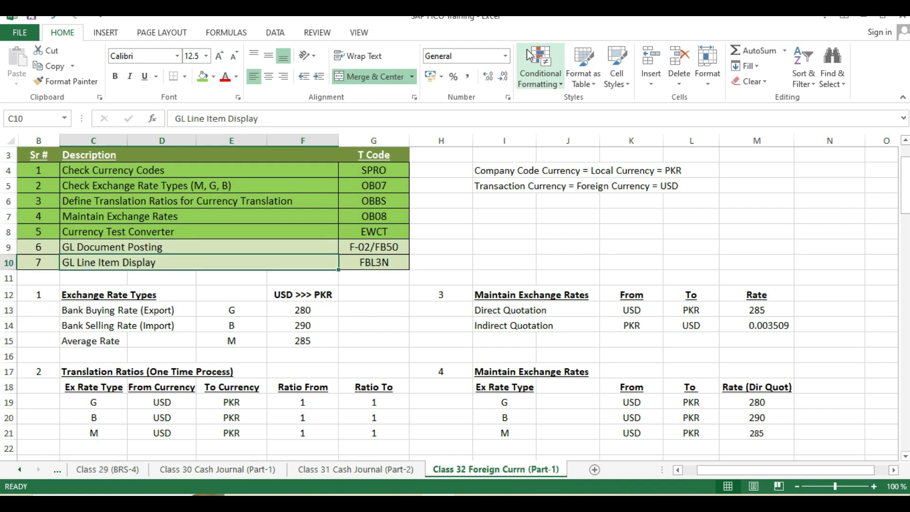
Fill the whole task list B4:G10 with the green used for the completed tasks.
{"action": "key", "text": "Left"}
{"action": "key", "text": "Up"}
{"action": "key", "text": "Up"}
{"action": "key", "text": "Up"}
{"action": "key", "text": "Up"}
{"action": "key", "text": "Up"}
{"action": "key", "text": "Up"}
{"action": "key", "text": "shift+Right"}
{"action": "key", "text": "shift+Right"}
{"action": "key", "text": "shift+Right"}
{"action": "key", "text": "shift+Right"}
{"action": "key", "text": "shift+Right"}
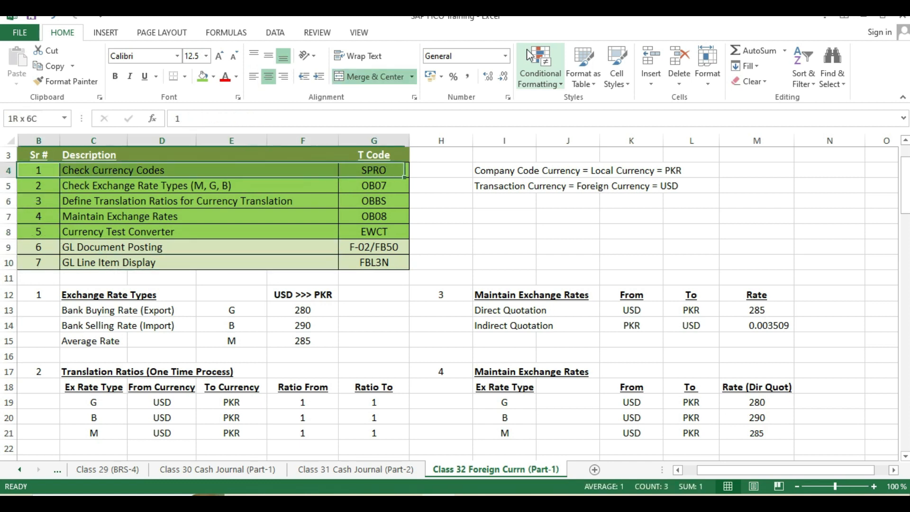
{"action": "key", "text": "shift+Down"}
{"action": "key", "text": "shift+Down"}
{"action": "key", "text": "shift+Down"}
{"action": "key", "text": "shift+Down"}
{"action": "key", "text": "shift+Down"}
{"action": "key", "text": "shift+Down"}
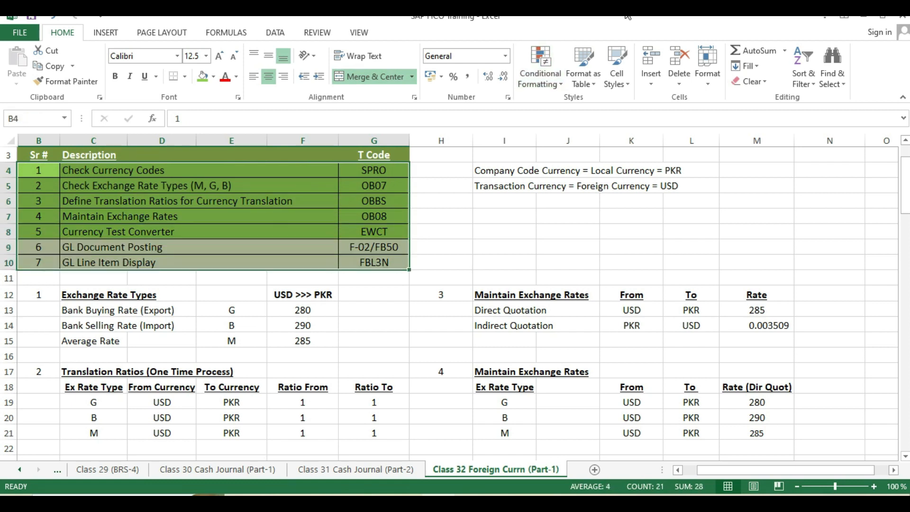
{"action": "left_click", "coordinate": [203, 77]}
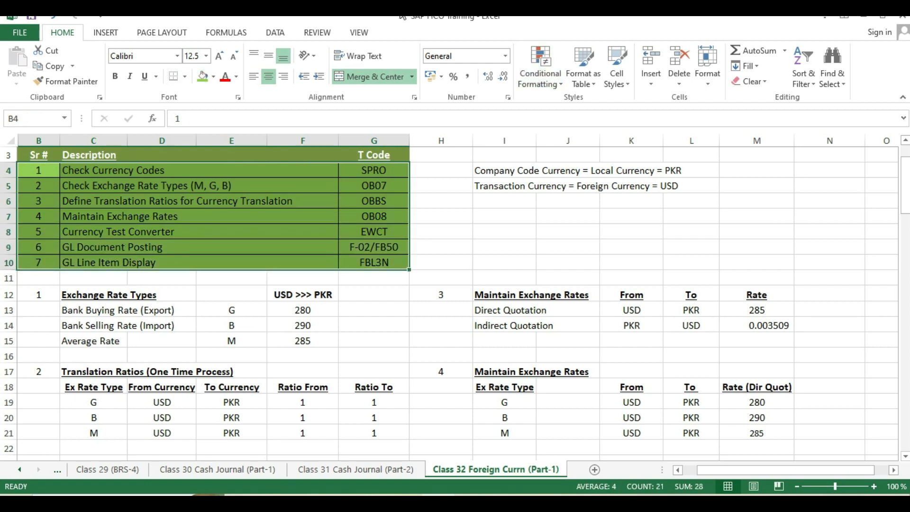
Examine the four configuration paths in B26:L29 under Configuration Path of General Settings for Foreign Currency Valuation.
{"action": "key", "text": "Down"}
{"action": "key", "text": "Down"}
{"action": "key", "text": "Down"}
{"action": "key", "text": "Down"}
{"action": "key", "text": "Down"}
{"action": "key", "text": "Down"}
{"action": "key", "text": "Down"}
{"action": "key", "text": "Down"}
{"action": "key", "text": "Down"}
{"action": "key", "text": "Down"}
{"action": "key", "text": "Down"}
{"action": "key", "text": "Down"}
{"action": "key", "text": "Down"}
{"action": "key", "text": "Down"}
{"action": "key", "text": "Down"}
{"action": "key", "text": "Down"}
{"action": "key", "text": "Down"}
{"action": "key", "text": "Down"}
{"action": "key", "text": "Down"}
{"action": "key", "text": "Down"}
{"action": "key", "text": "Down"}
{"action": "key", "text": "Down"}
{"action": "key", "text": "Down"}
{"action": "key", "text": "Down"}
{"action": "key", "text": "Down"}
{"action": "key", "text": "Up"}
{"action": "key", "text": "Up"}
{"action": "key", "text": "Up"}
{"action": "key", "text": "shift+Right"}
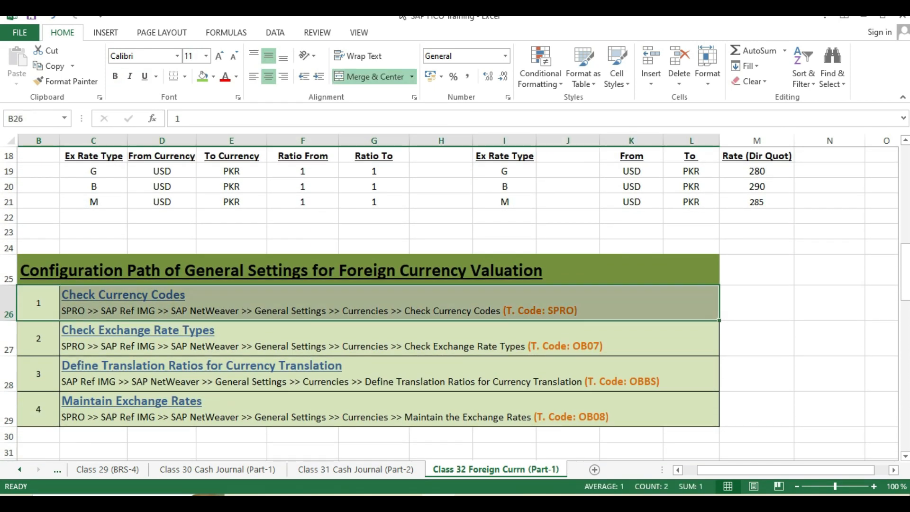
{"action": "key", "text": "shift+Left"}
{"action": "key", "text": "Up"}
{"action": "key", "text": "Down"}
{"action": "key", "text": "shift+Right"}
{"action": "key", "text": "shift+Right"}
{"action": "key", "text": "shift+Left"}
{"action": "key", "text": "shift+Down"}
{"action": "key", "text": "shift+Down"}
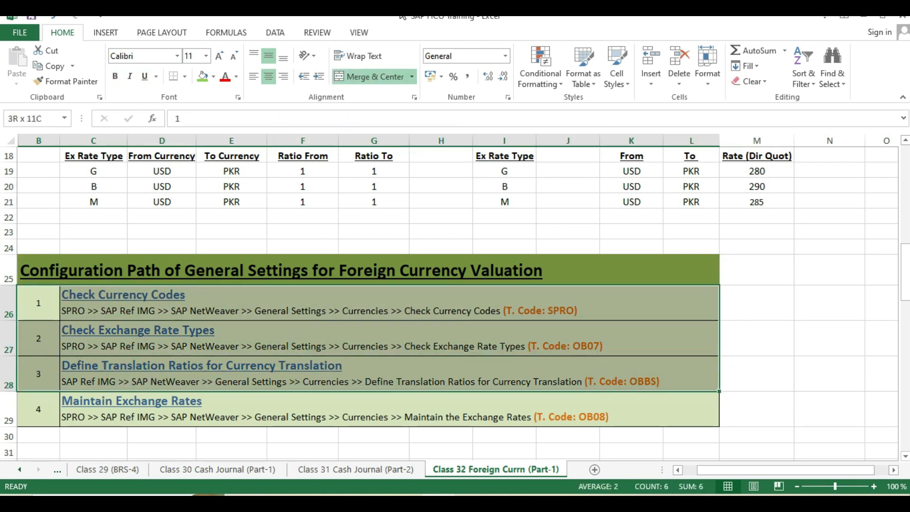
{"action": "key", "text": "shift+Down"}
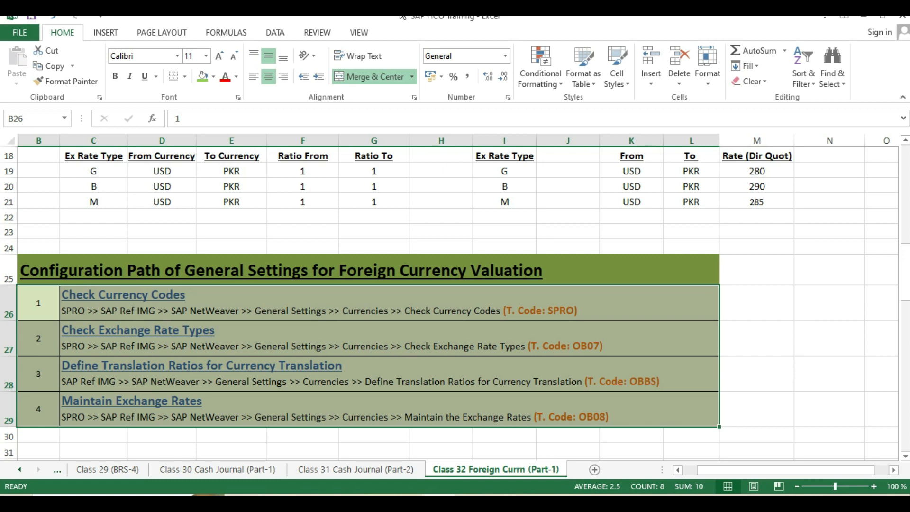
Return to the task list and select rows 1 to 7 with their T Codes for a final review.
{"action": "key", "text": "Up"}
{"action": "key", "text": "Up"}
{"action": "key", "text": "Up"}
{"action": "key", "text": "Up"}
{"action": "key", "text": "Up"}
{"action": "key", "text": "Up"}
{"action": "key", "text": "Up"}
{"action": "key", "text": "Up"}
{"action": "key", "text": "Up"}
{"action": "key", "text": "Up"}
{"action": "key", "text": "Up"}
{"action": "key", "text": "Up"}
{"action": "key", "text": "Up"}
{"action": "key", "text": "Up"}
{"action": "key", "text": "Up"}
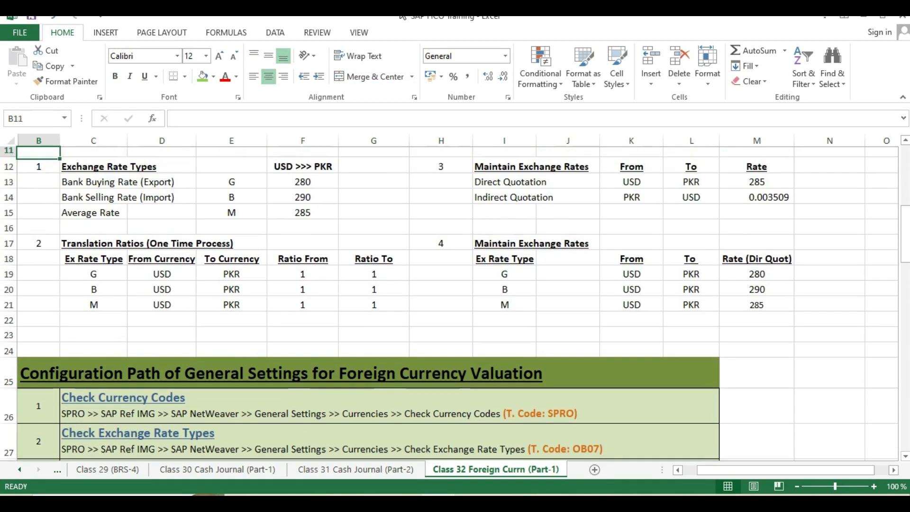
{"action": "key", "text": "Up"}
{"action": "key", "text": "Up"}
{"action": "key", "text": "Up"}
{"action": "key", "text": "Up"}
{"action": "key", "text": "Up"}
{"action": "key", "text": "Up"}
{"action": "key", "text": "Up"}
{"action": "key", "text": "ctrl+shift+Down"}
{"action": "key", "text": "ctrl+shift+Right"}
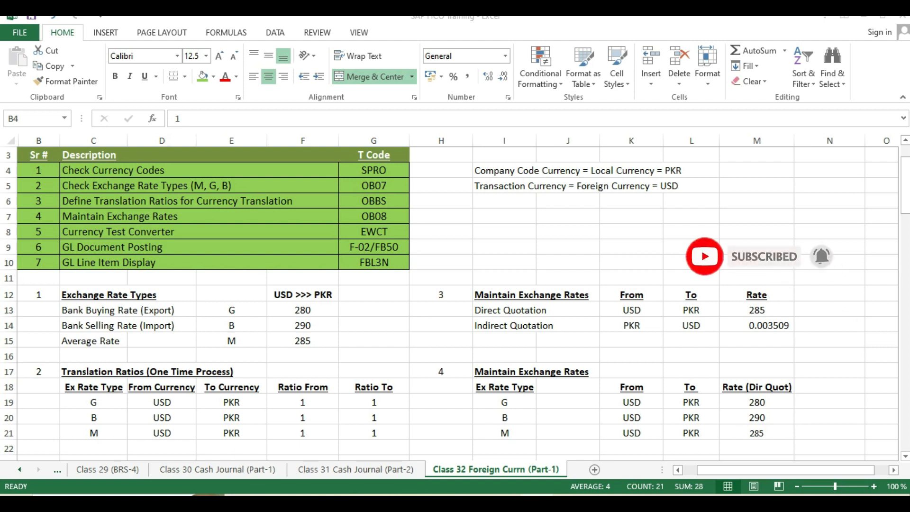
{"action": "key", "text": "alt+Tab"}
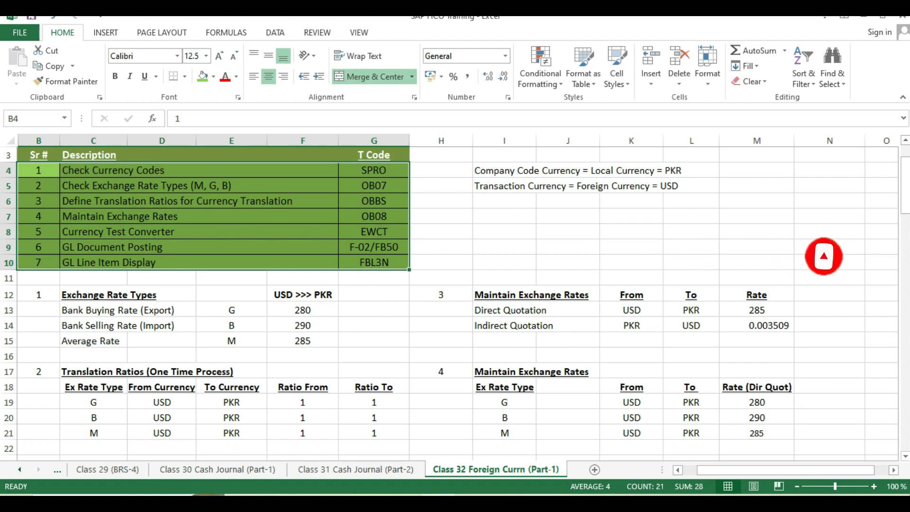